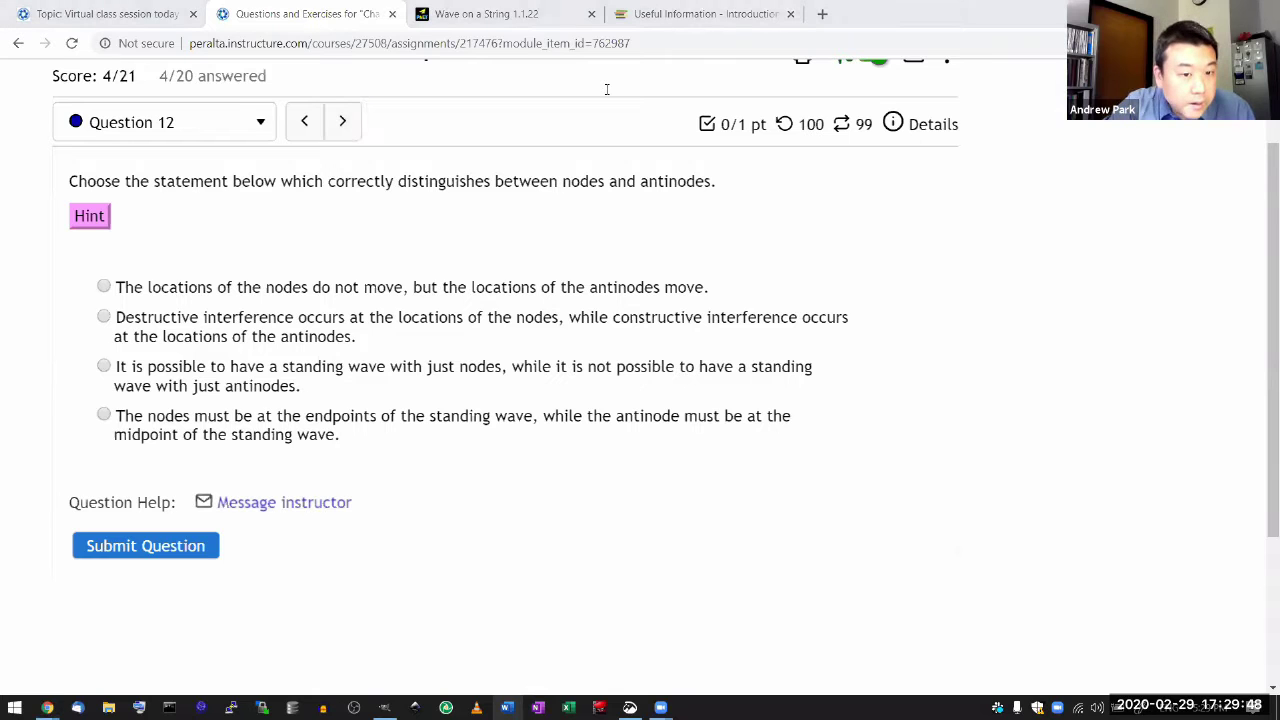
Advance to Question 13 on standing-wave wavelengths and scroll to its four answer choices
left_click(342, 121)
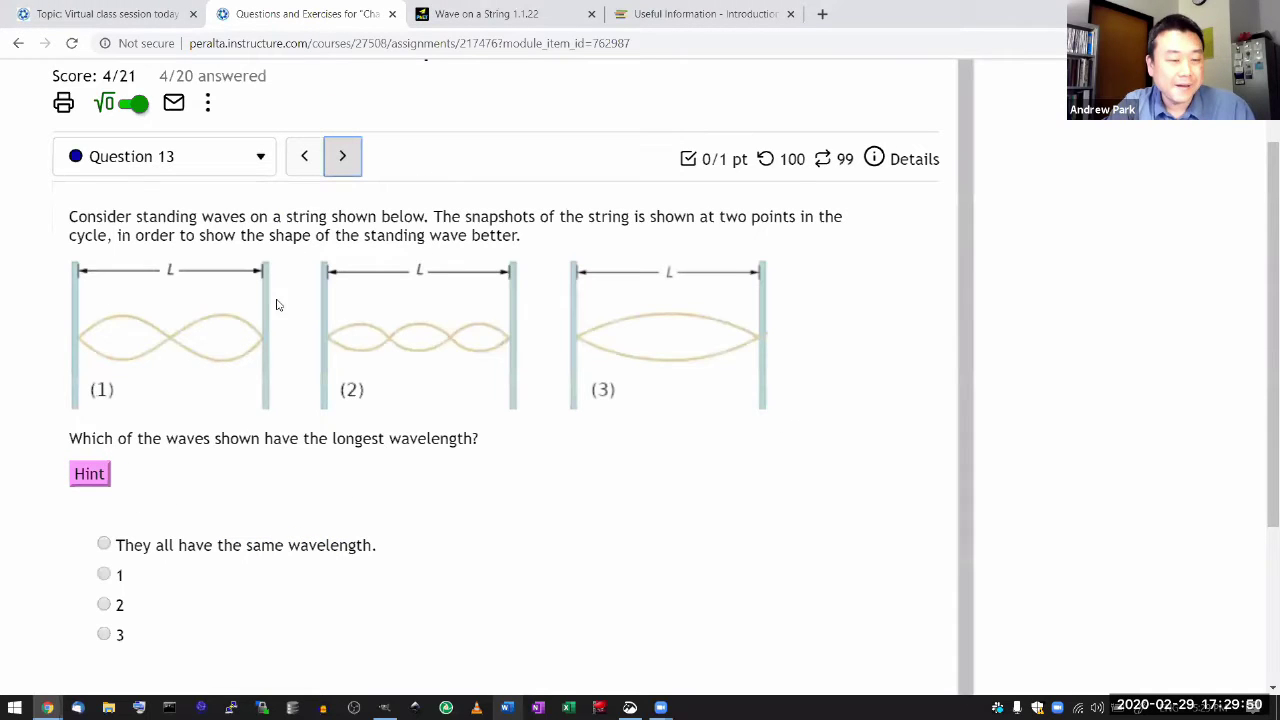
scroll(268, 345, "down", 1)
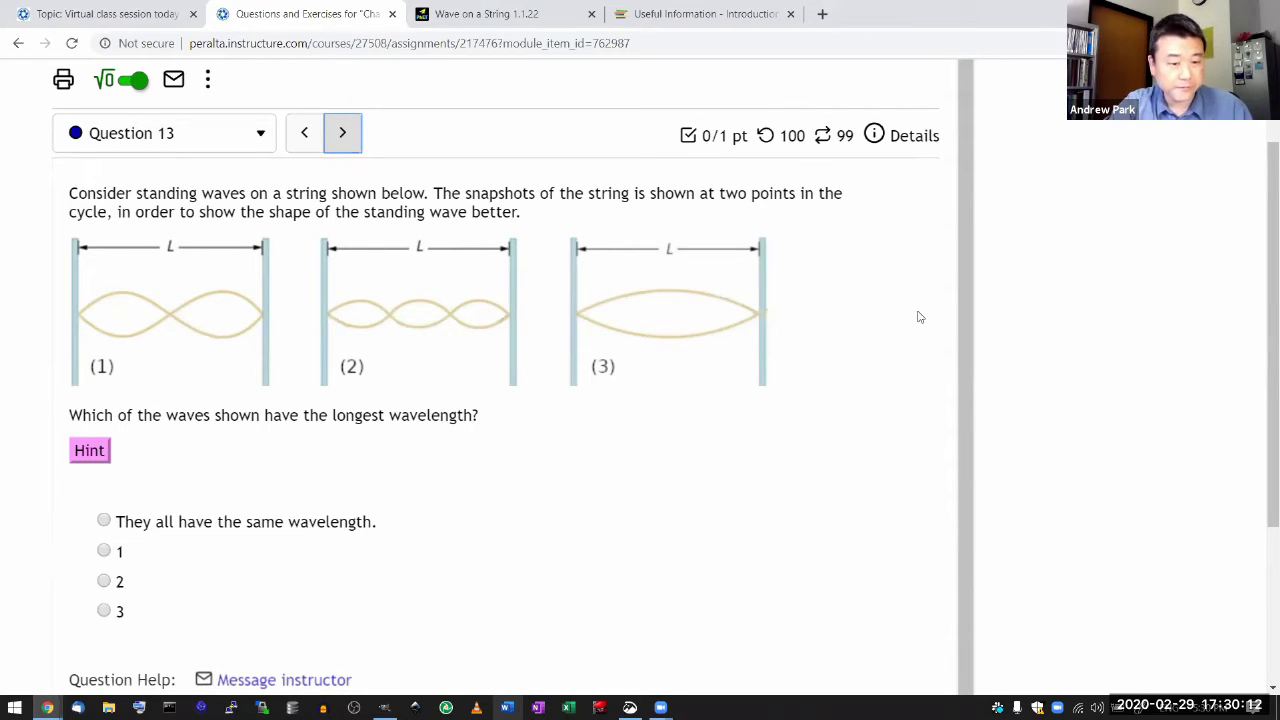
left_click(357, 138)
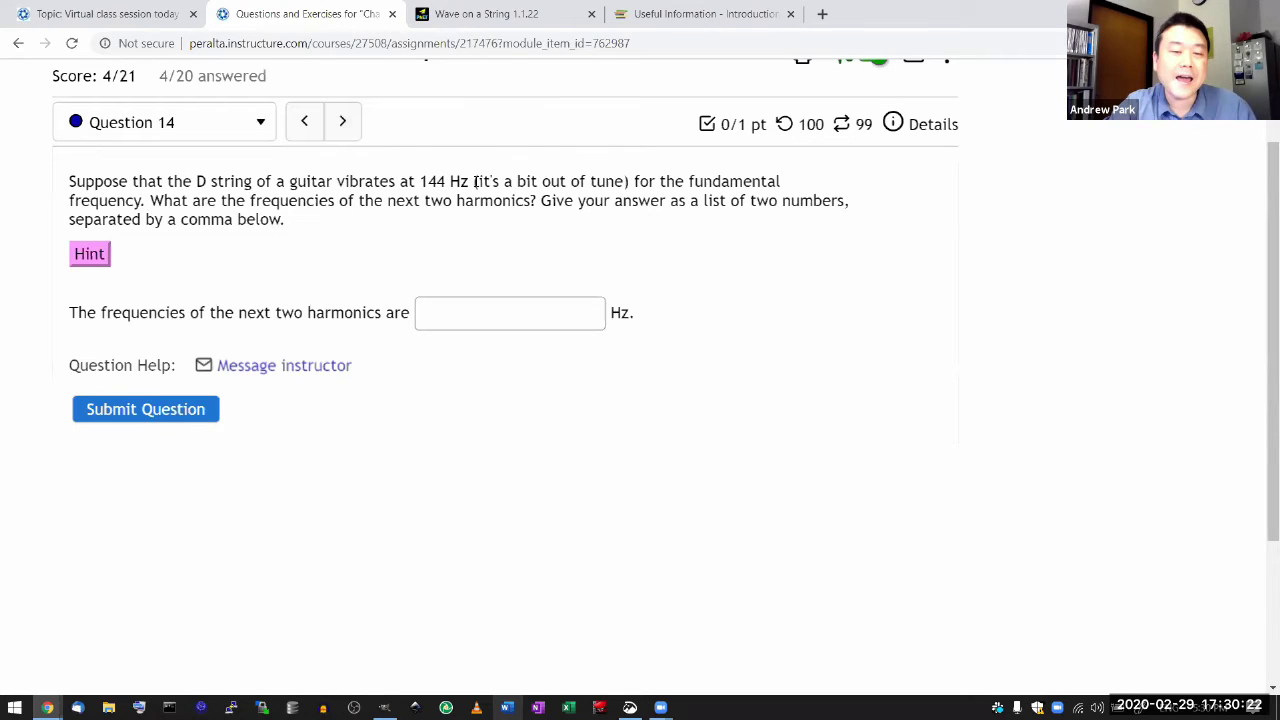
left_click_drag(472, 181, 640, 183)
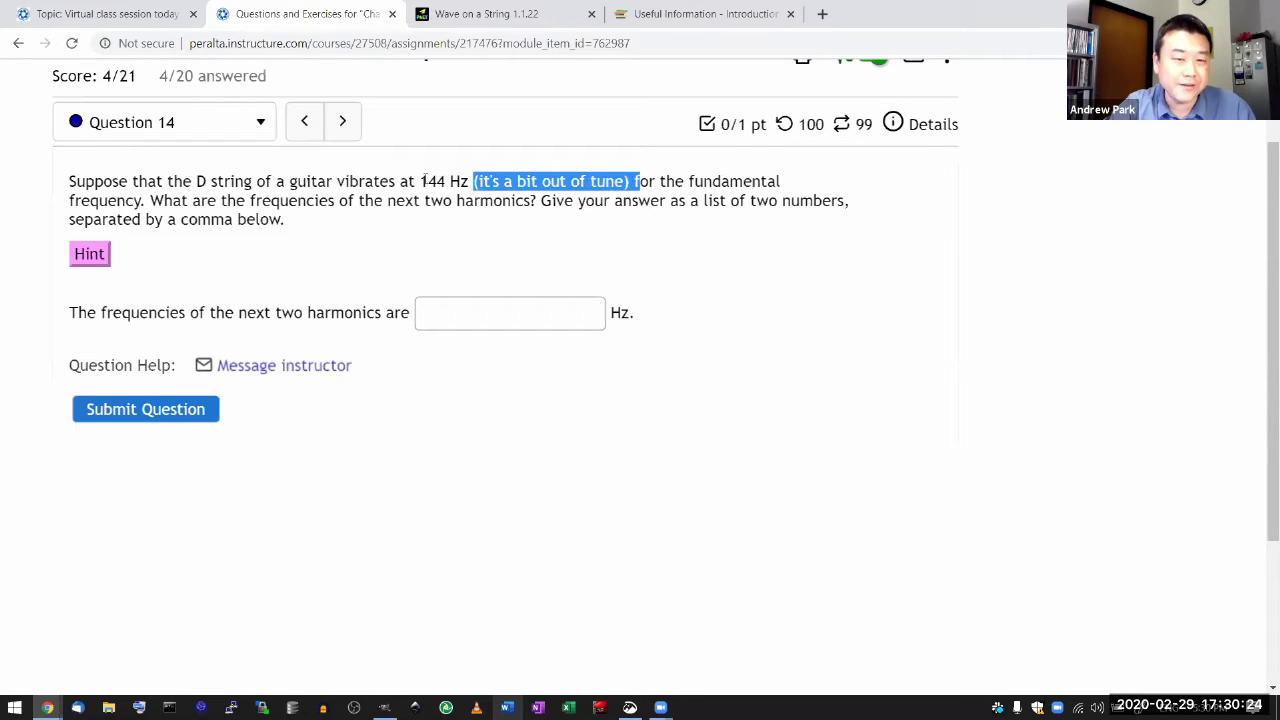
left_click_drag(420, 181, 457, 184)
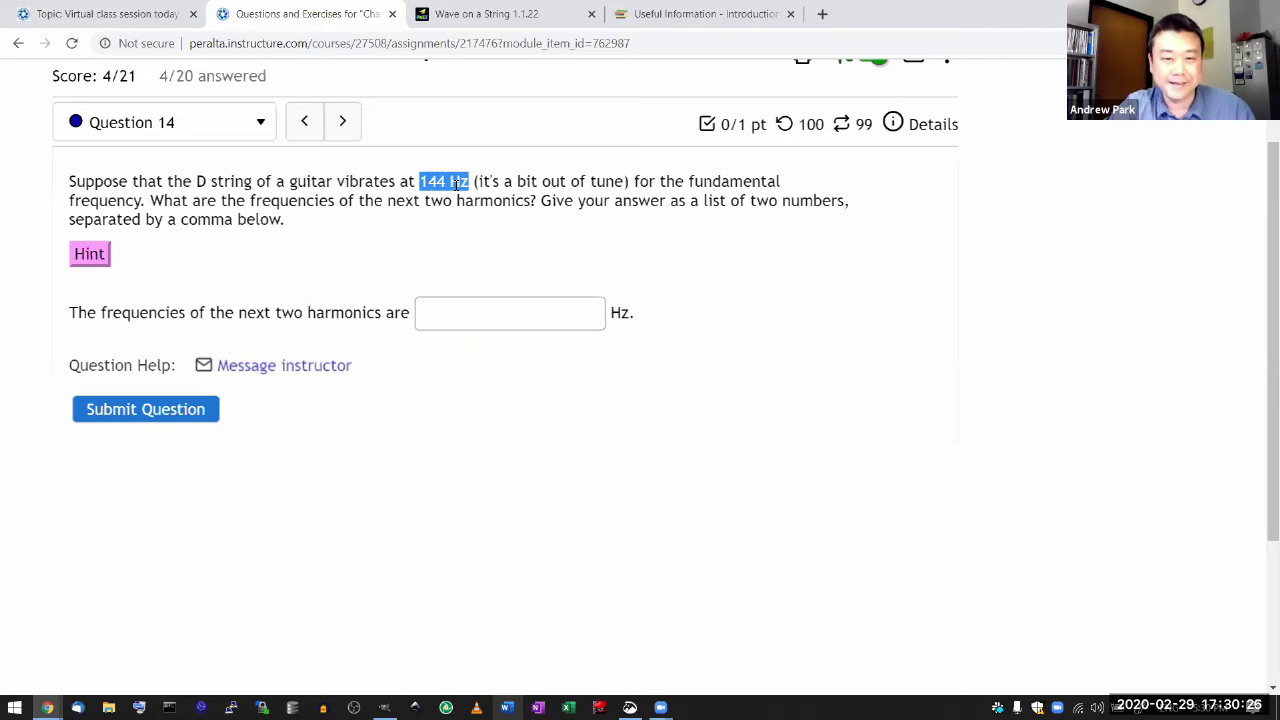
left_click(457, 184)
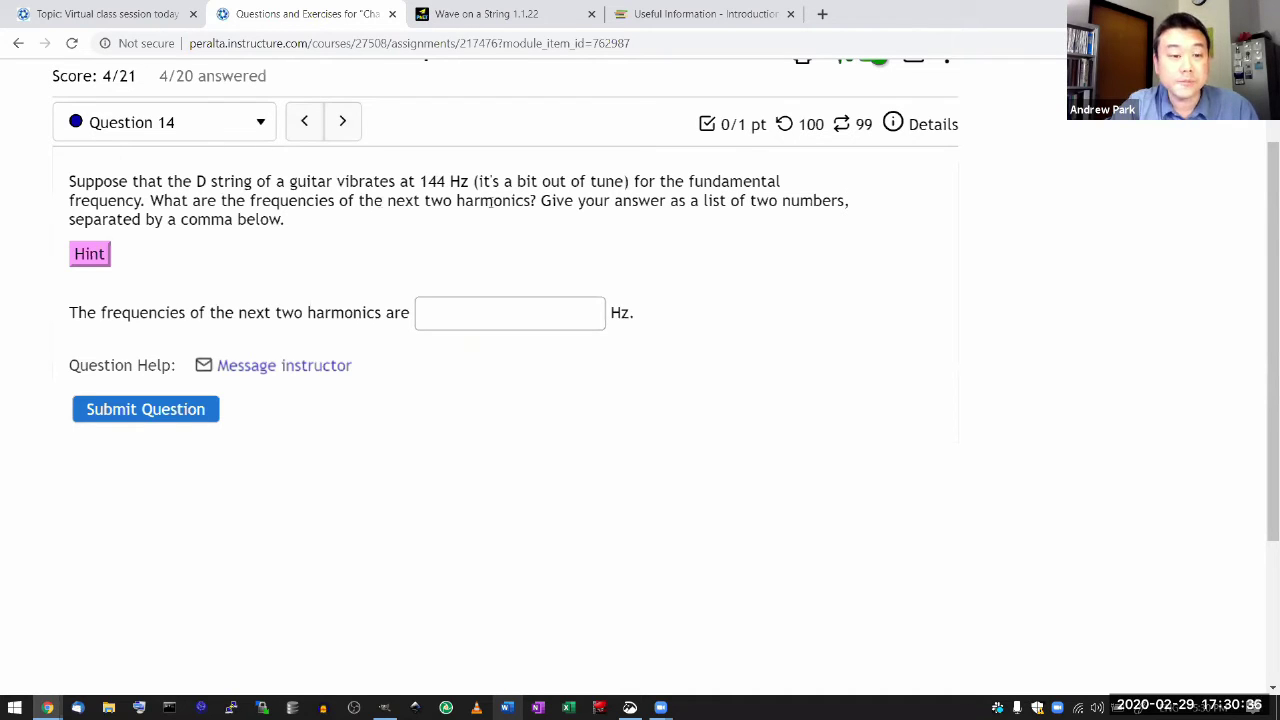
left_click(89, 254)
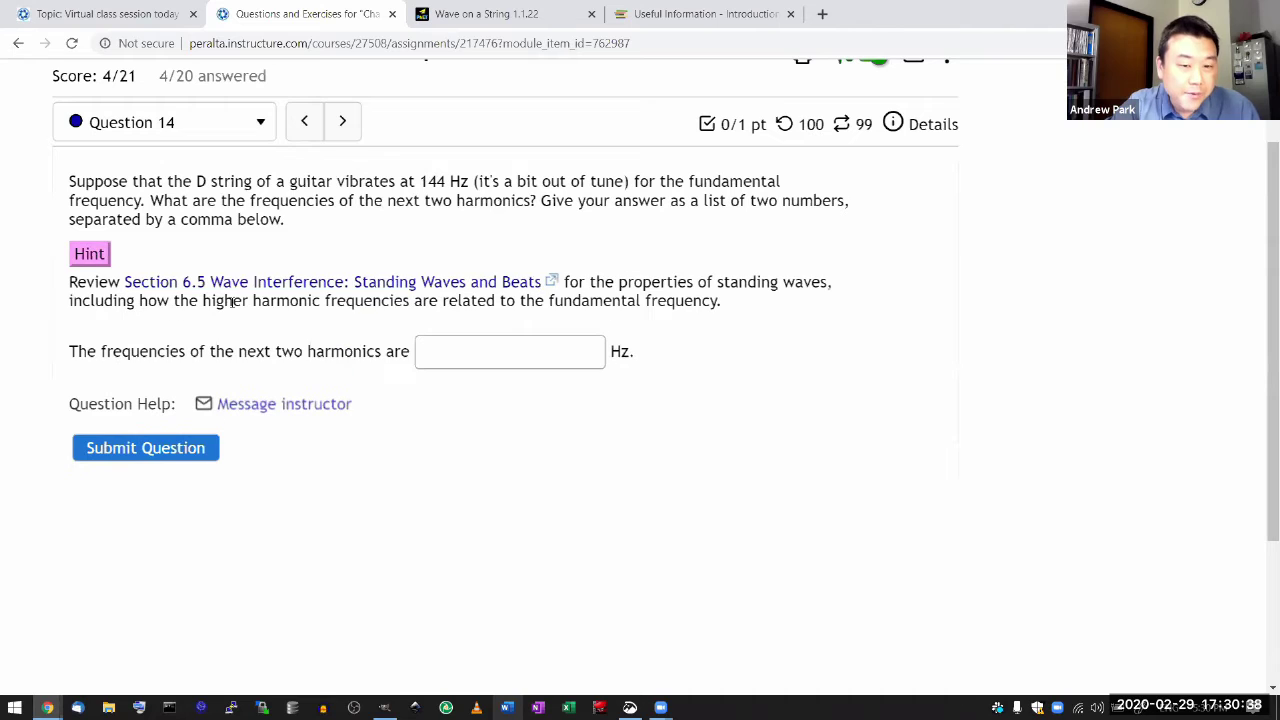
left_click(98, 255)
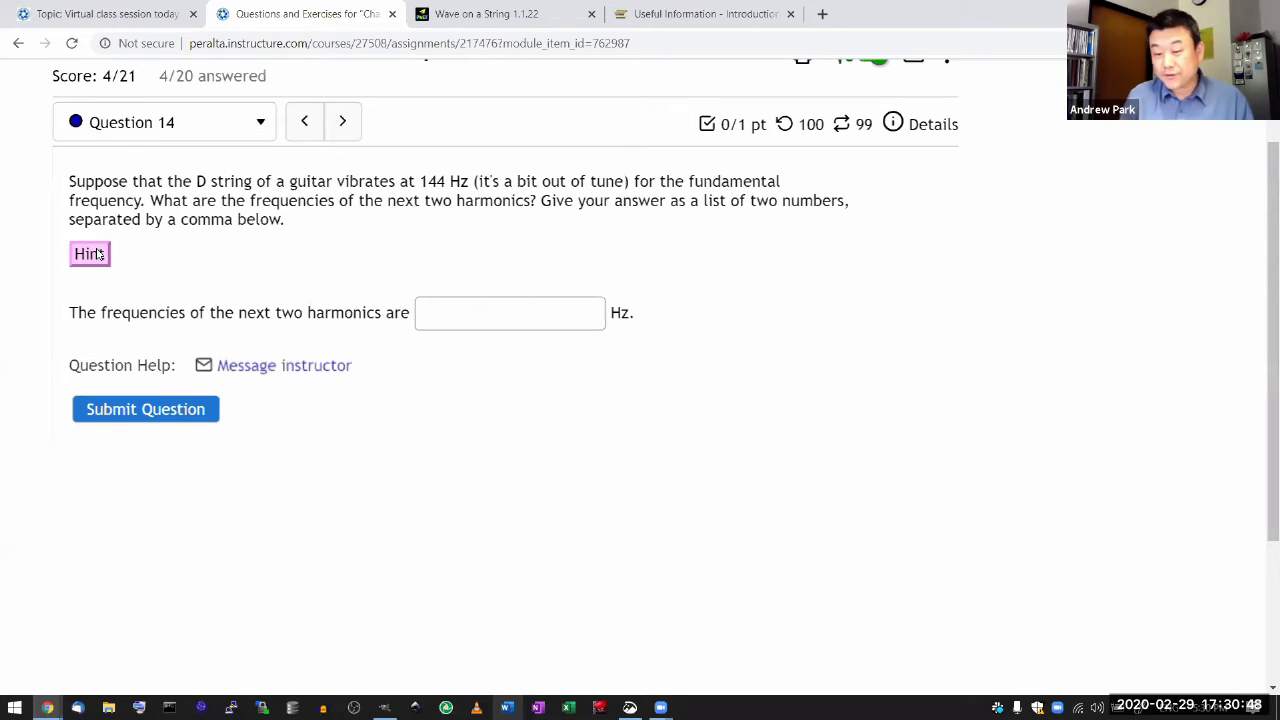
left_click(100, 255)
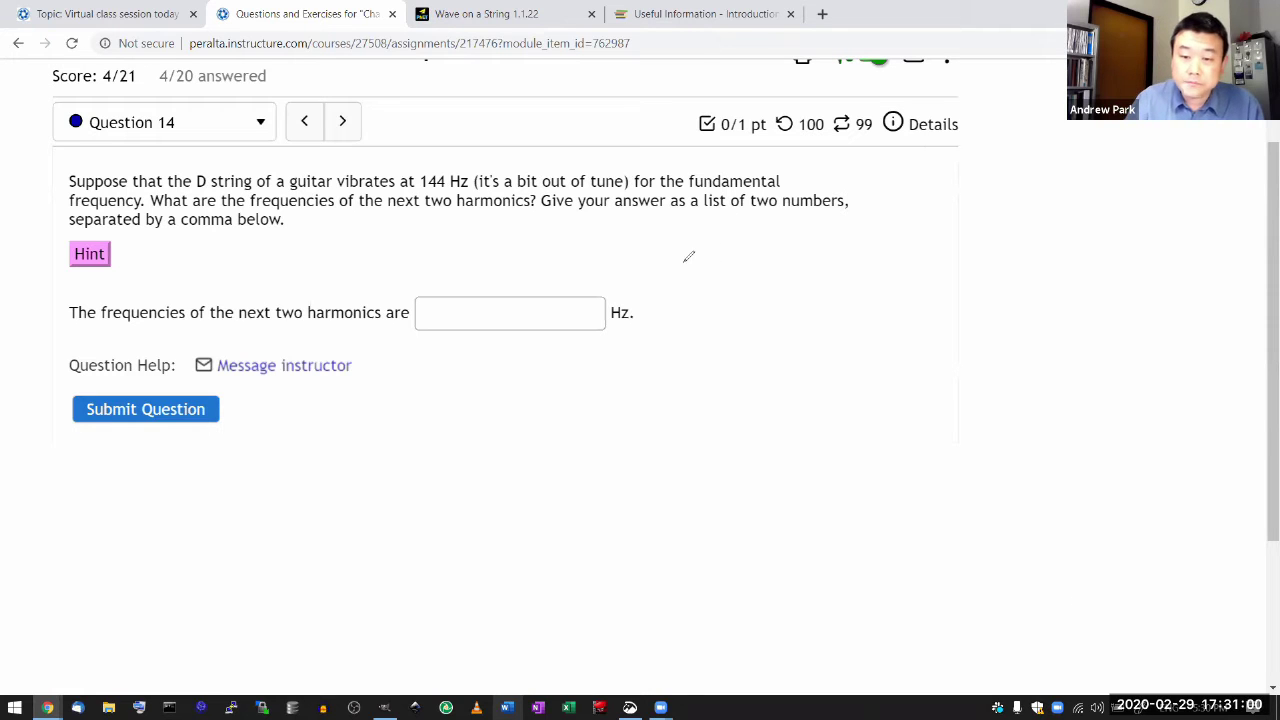
Draw two end marks with a dashed string between them and underline 'string of a guitar'
left_click_drag(687, 250, 680, 278)
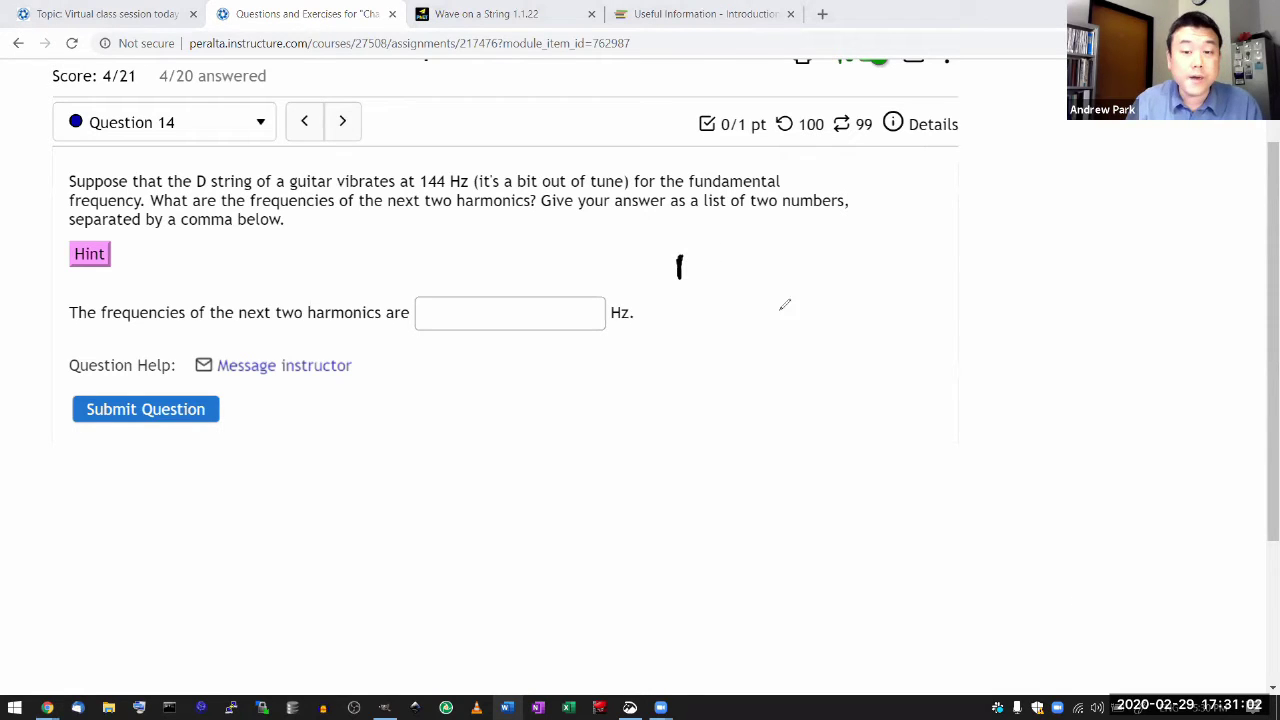
mouse_move(1057, 254)
left_mouse_down()
mouse_move(1056, 274)
mouse_move(1056, 256)
left_mouse_up()
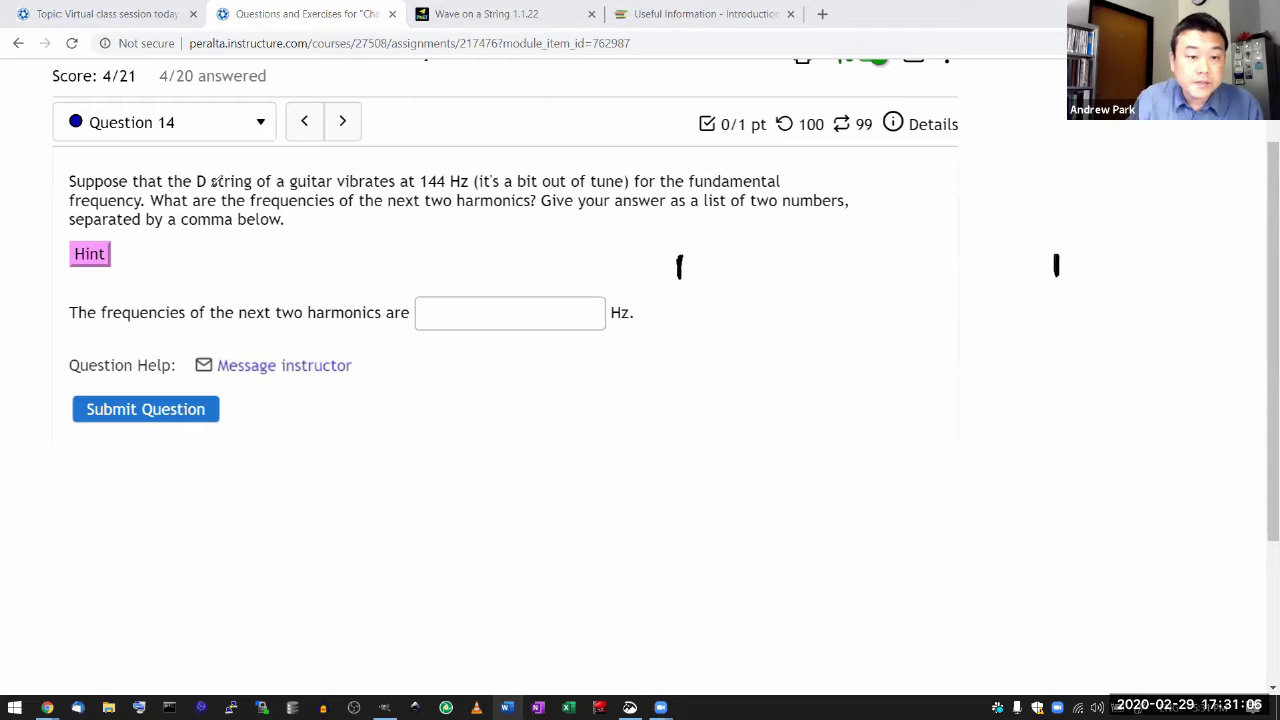
left_click_drag(212, 190, 350, 183)
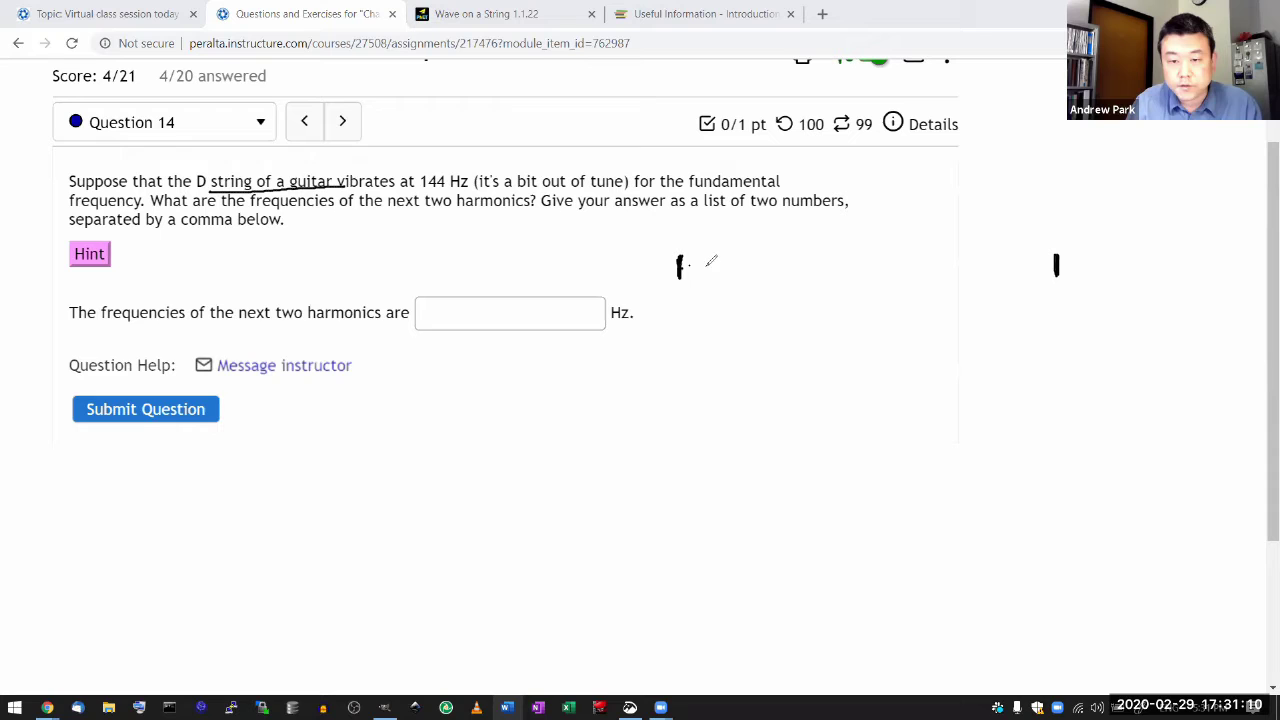
left_click_drag(708, 262, 1056, 260)
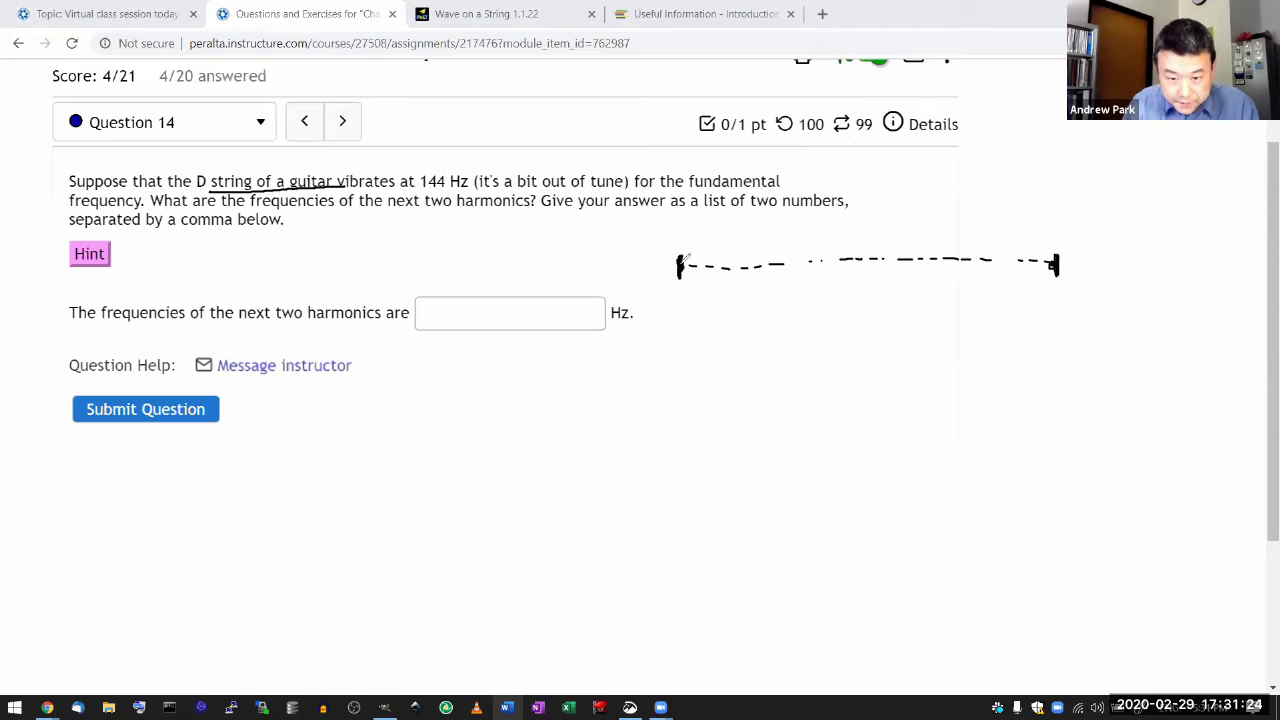
left_click_drag(684, 270, 688, 258)
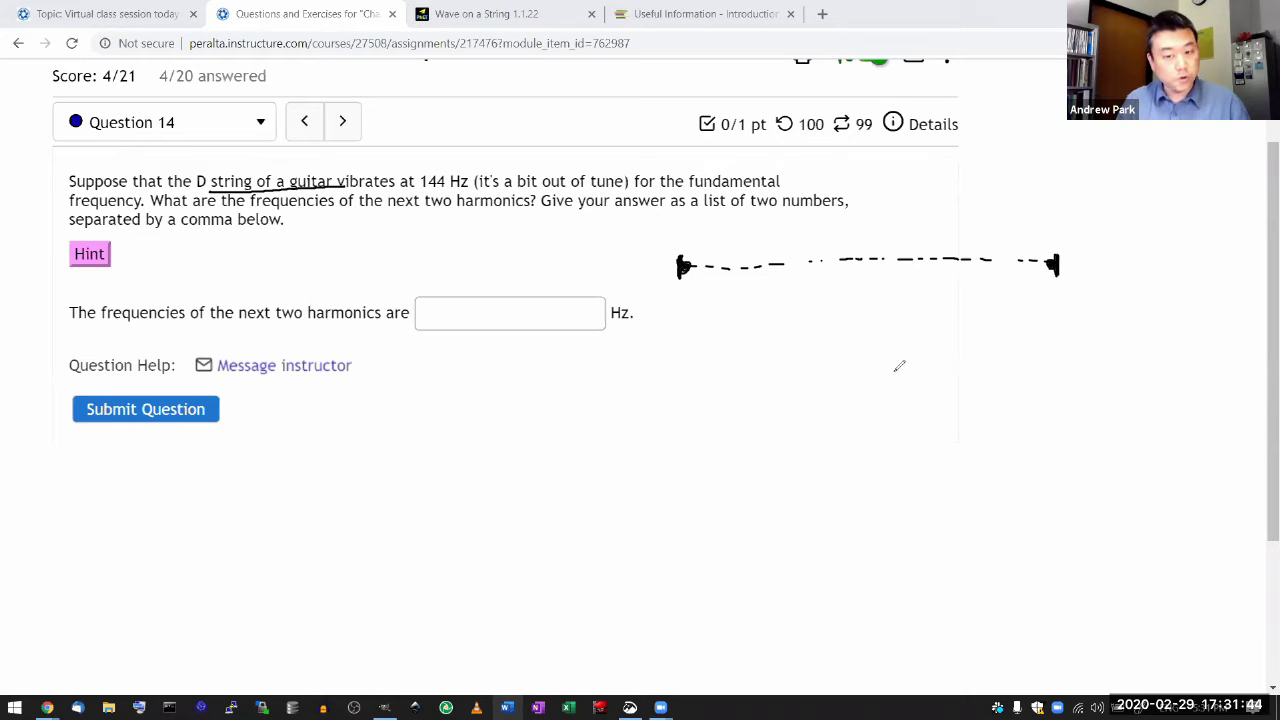
mouse_move(818, 296)
left_mouse_down()
mouse_move(920, 287)
mouse_move(832, 299)
mouse_move(905, 300)
left_mouse_up()
key("ctrl+z")
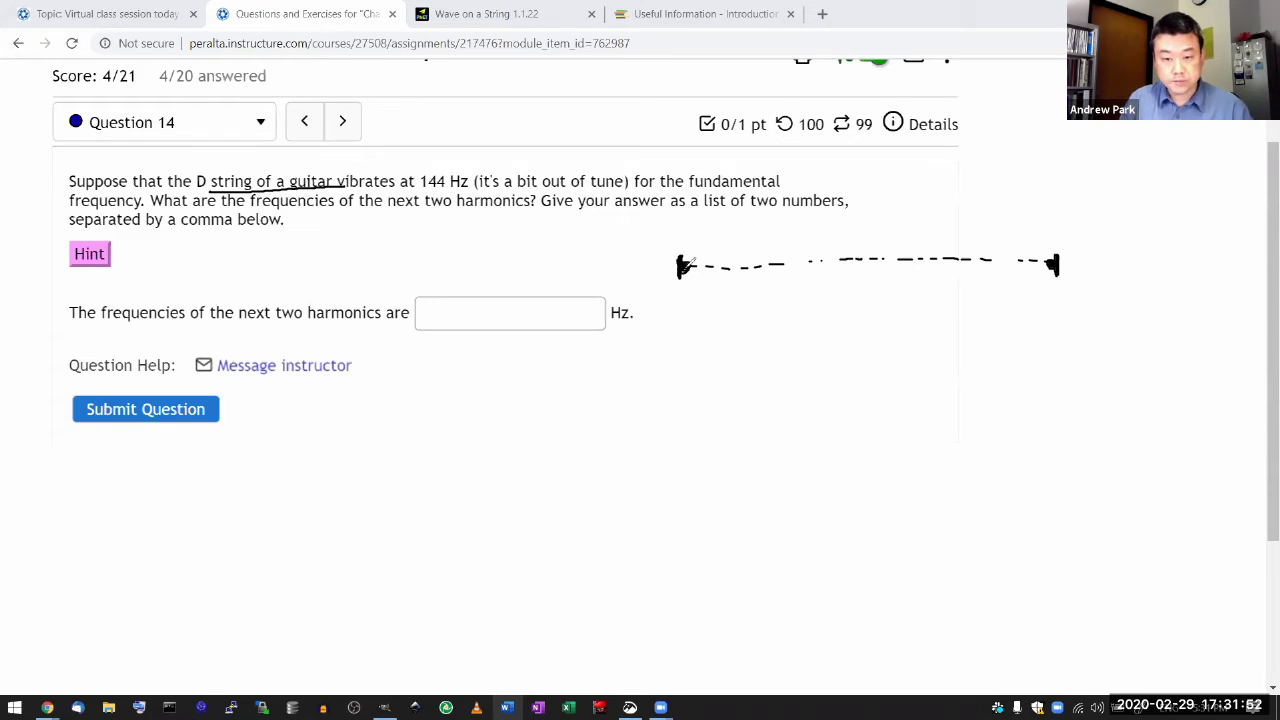
Draw the fundamental as one blue loop with a double-headed amplitude arrow at its middle
mouse_move(688, 264)
left_mouse_down()
mouse_move(925, 226)
mouse_move(1056, 262)
left_mouse_up()
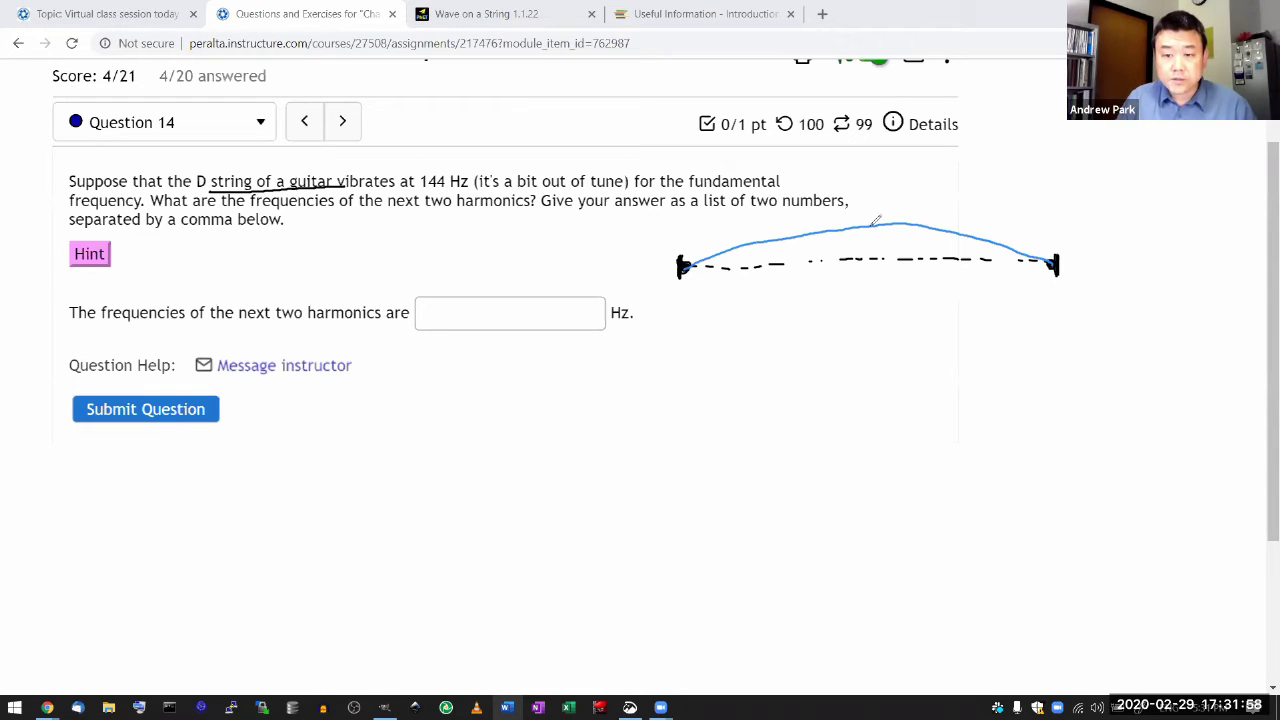
mouse_move(871, 226)
left_mouse_down()
mouse_move(871, 296)
mouse_move(879, 283)
left_mouse_up()
left_click_drag(864, 240, 877, 240)
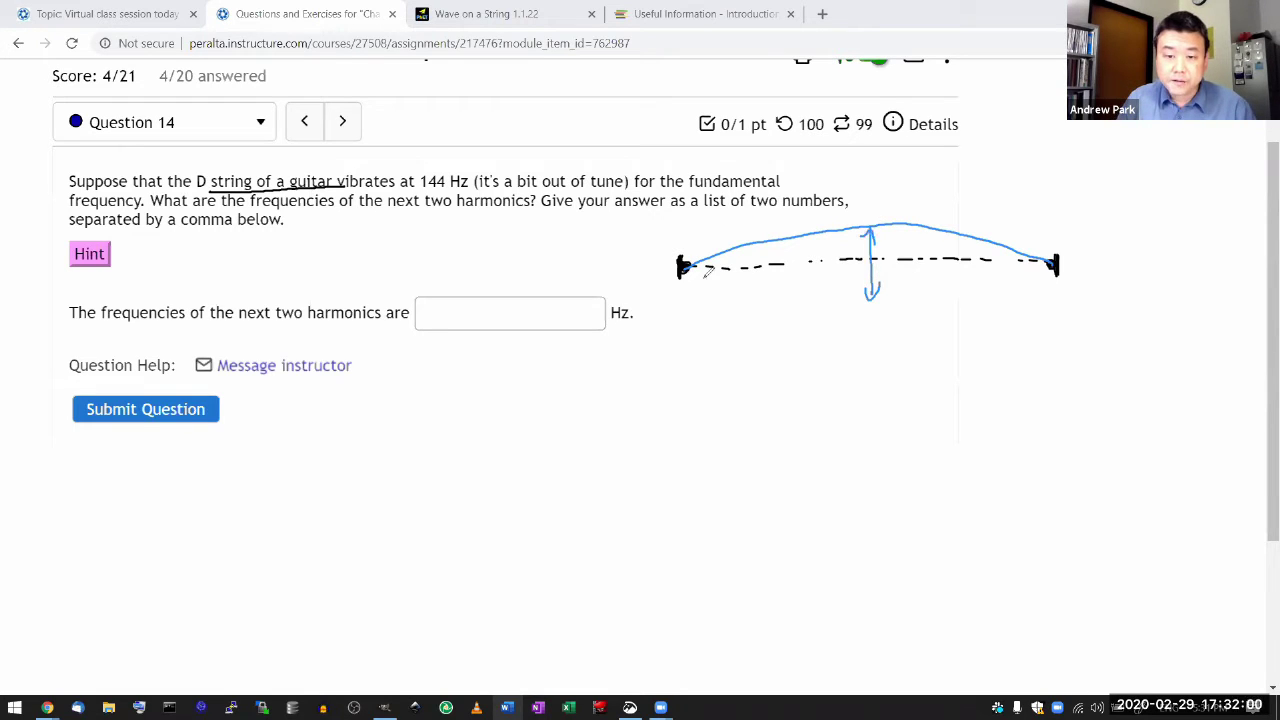
mouse_move(686, 264)
left_mouse_down()
mouse_move(725, 281)
mouse_move(920, 300)
mouse_move(1050, 268)
left_mouse_up()
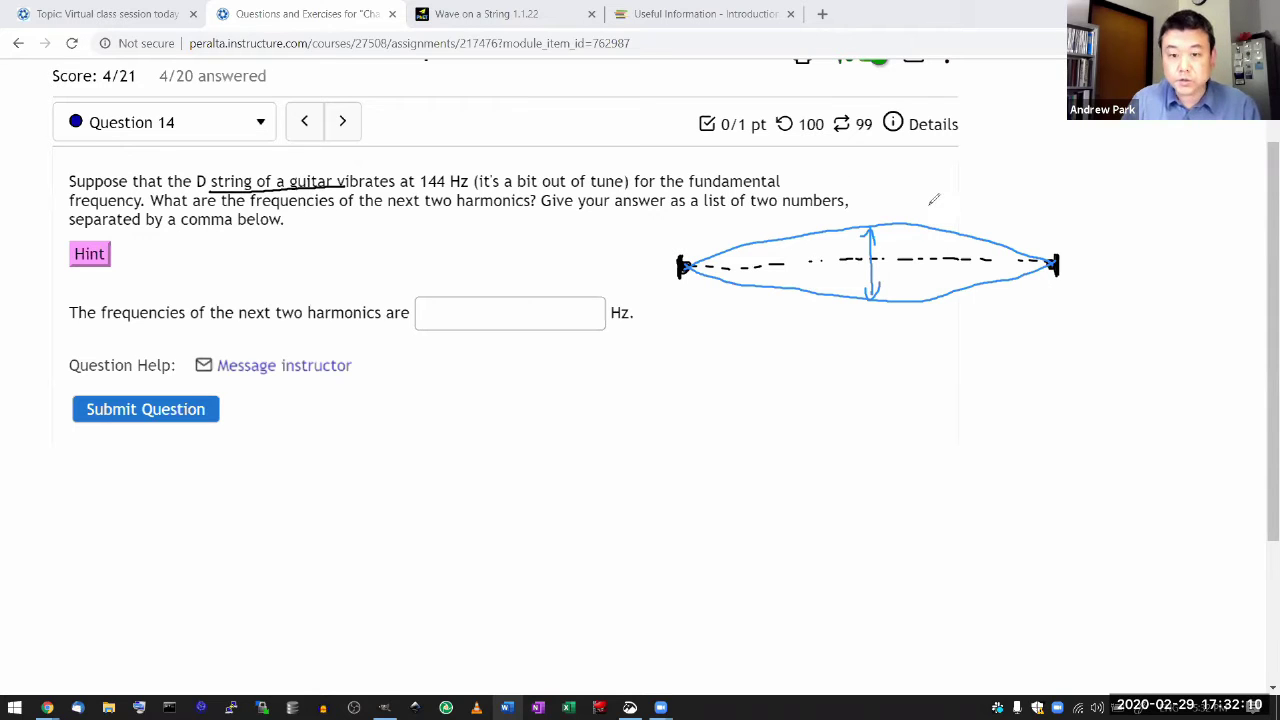
Label the wave f = 144 Hz and underline 'frequencies of the next two harmonics'
mouse_move(929, 194)
left_mouse_down()
mouse_move(917, 217)
mouse_move(942, 200)
mouse_move(977, 207)
mouse_move(969, 214)
left_mouse_up()
mouse_move(980, 196)
left_mouse_down()
mouse_move(993, 207)
mouse_move(984, 215)
mouse_move(1009, 203)
left_mouse_up()
mouse_move(1002, 198)
left_mouse_down()
mouse_move(1002, 212)
mouse_move(1022, 214)
left_mouse_up()
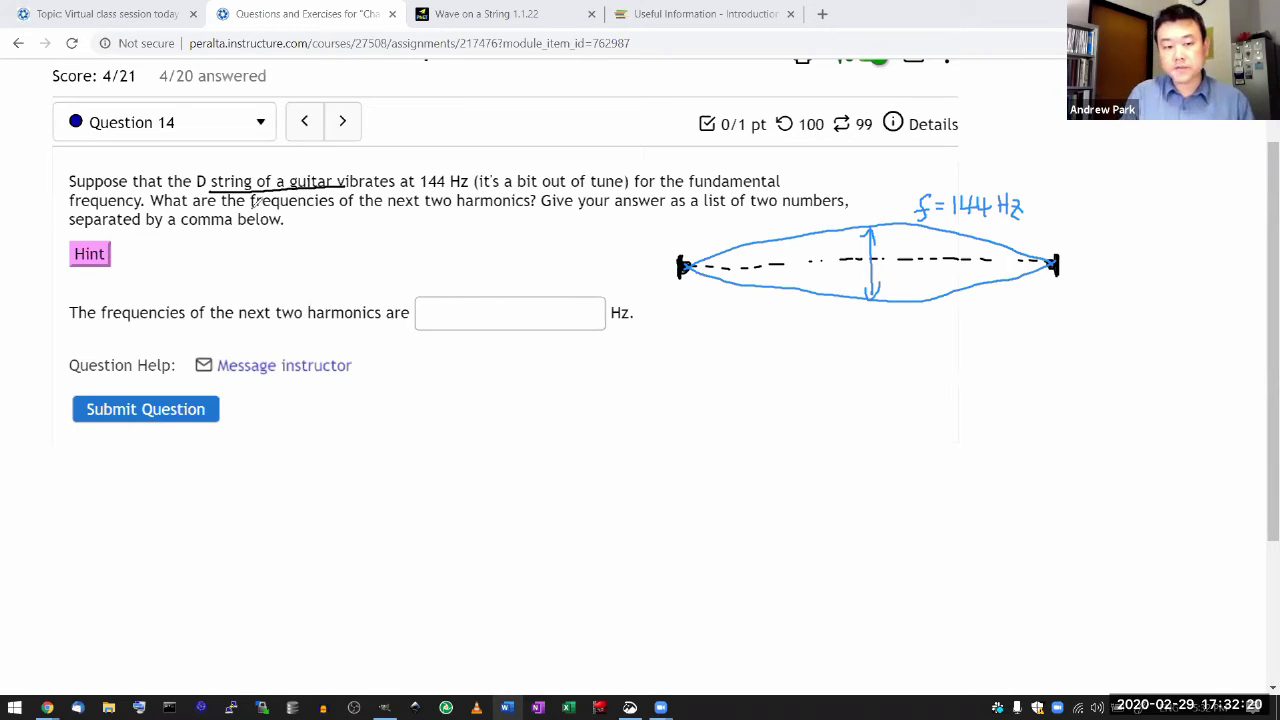
left_click_drag(252, 208, 535, 210)
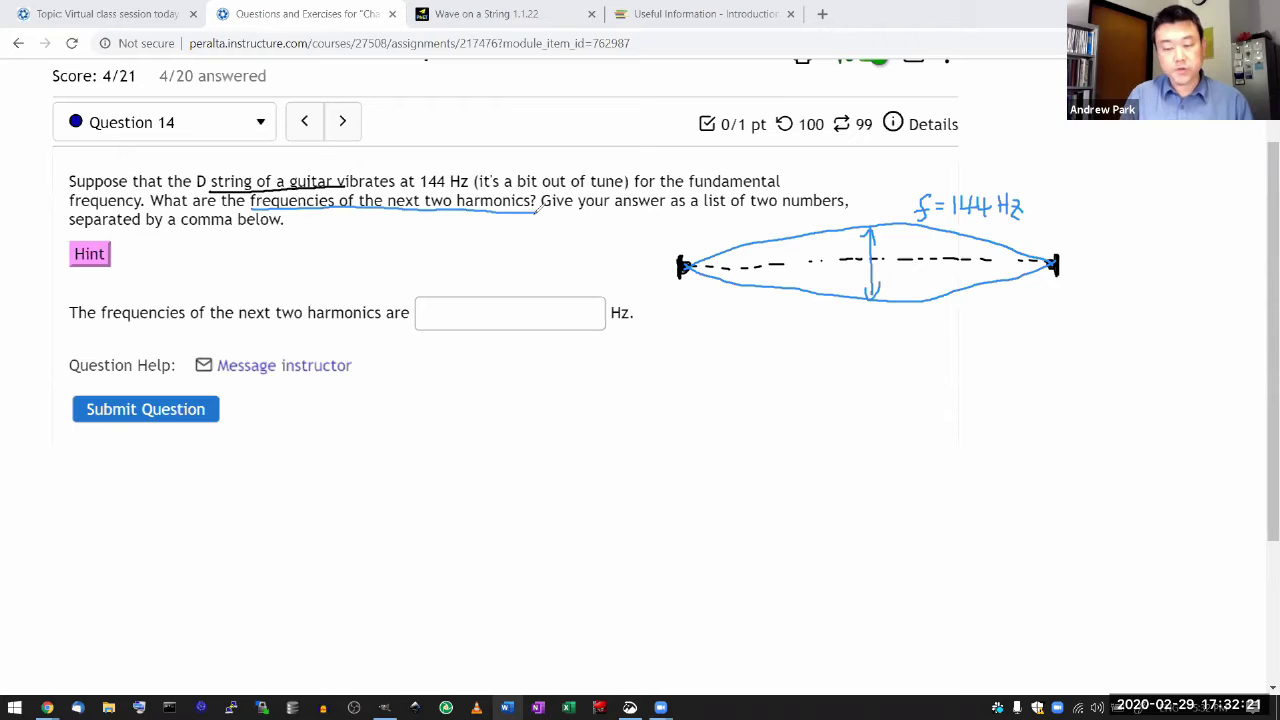
Draw the green two-loop harmonic with a middle node and amplitude arrows in both loops
left_click(869, 260)
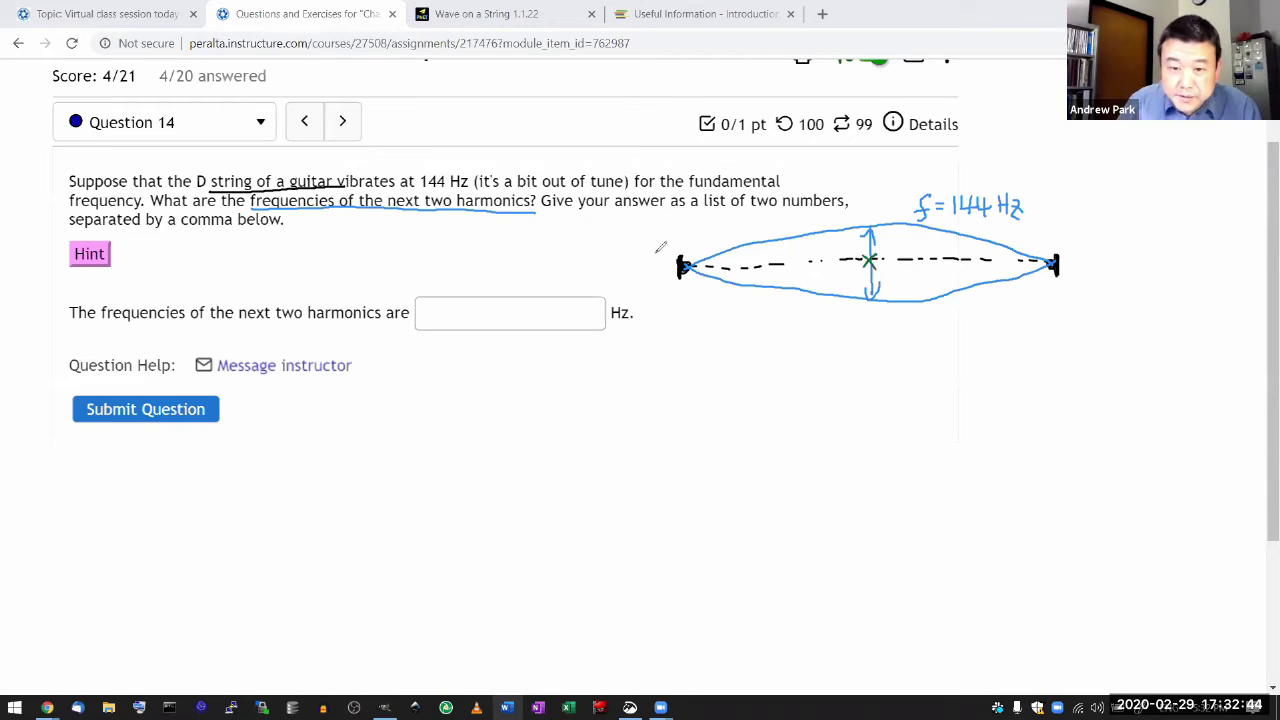
mouse_move(688, 260)
left_mouse_down()
mouse_move(734, 237)
mouse_move(814, 233)
mouse_move(911, 295)
mouse_move(985, 299)
mouse_move(1055, 262)
left_mouse_up()
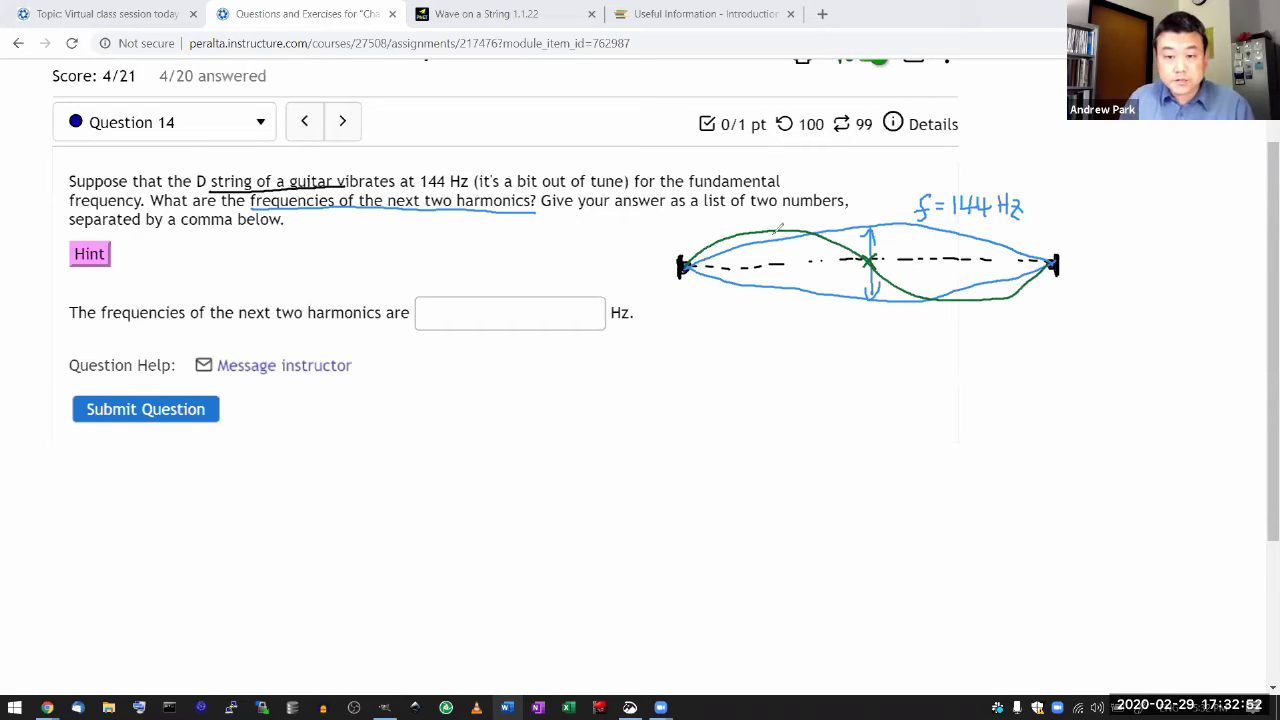
left_click_drag(766, 242, 781, 241)
mouse_move(773, 236)
left_mouse_down()
mouse_move(774, 296)
mouse_move(781, 287)
left_mouse_up()
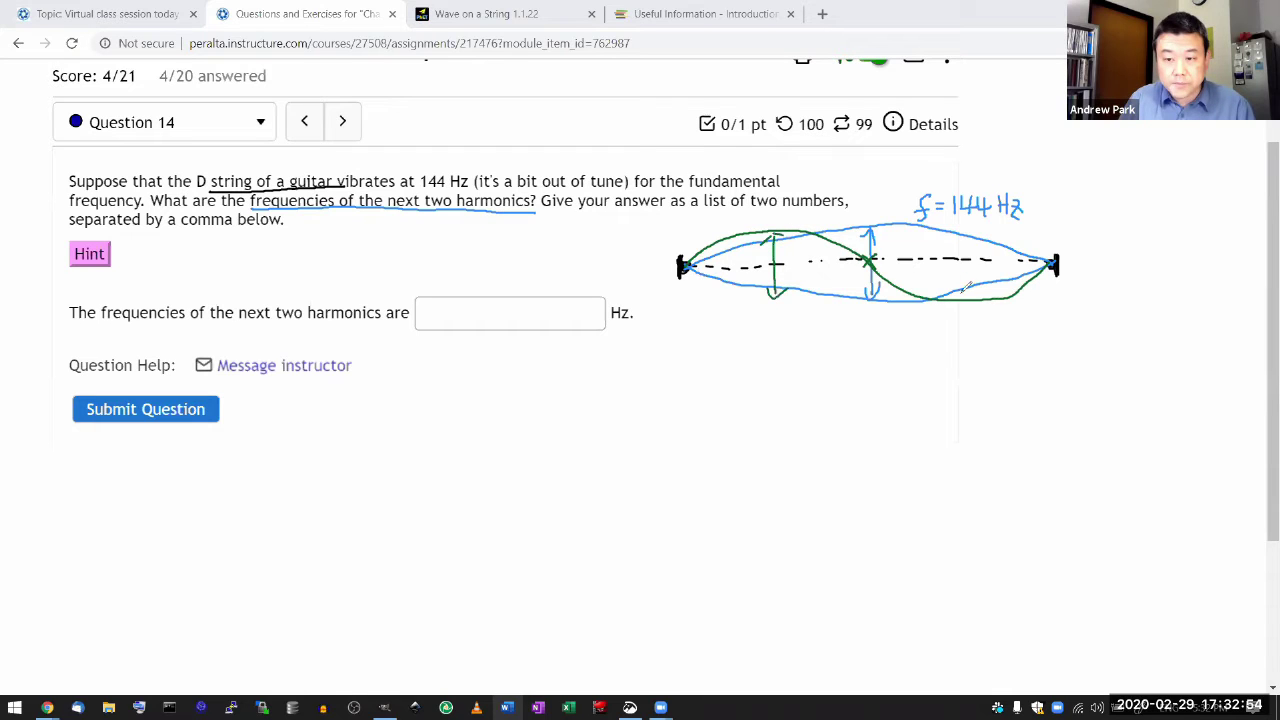
left_click_drag(968, 290, 966, 222)
left_click_drag(956, 296, 972, 296)
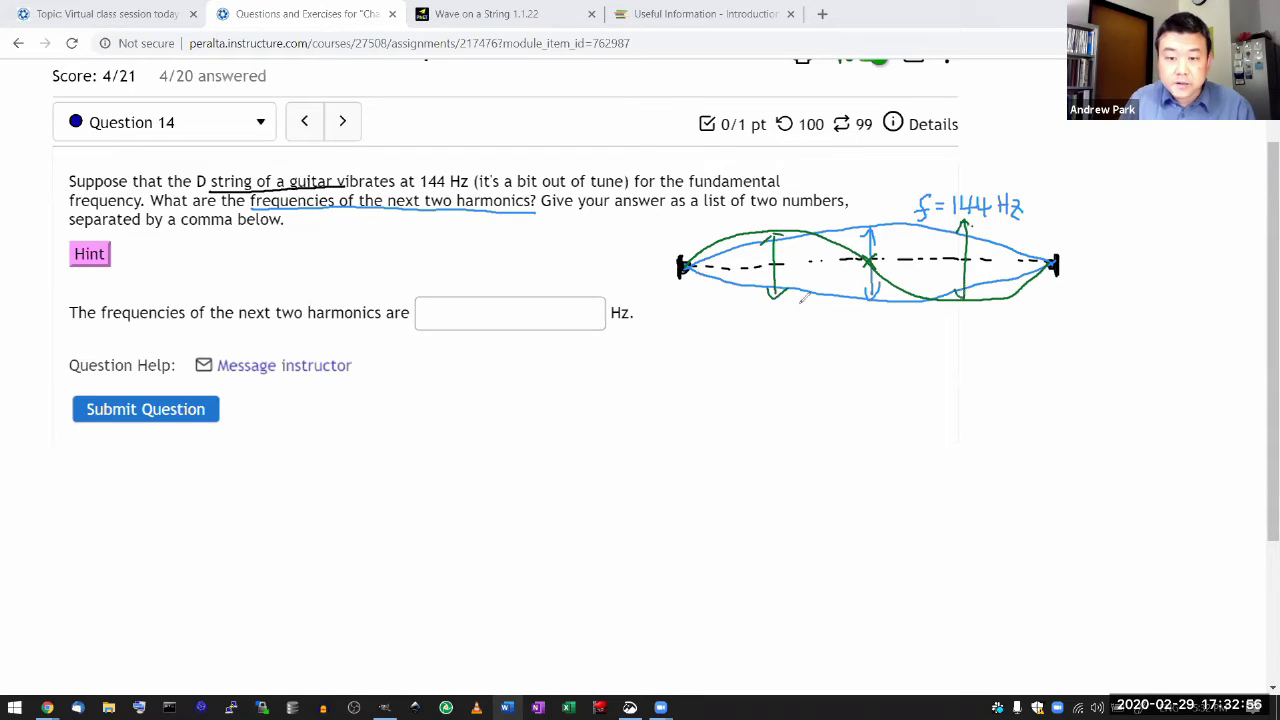
mouse_move(684, 268)
left_mouse_down()
mouse_move(794, 298)
mouse_move(930, 236)
mouse_move(1000, 232)
mouse_move(1046, 258)
left_mouse_up()
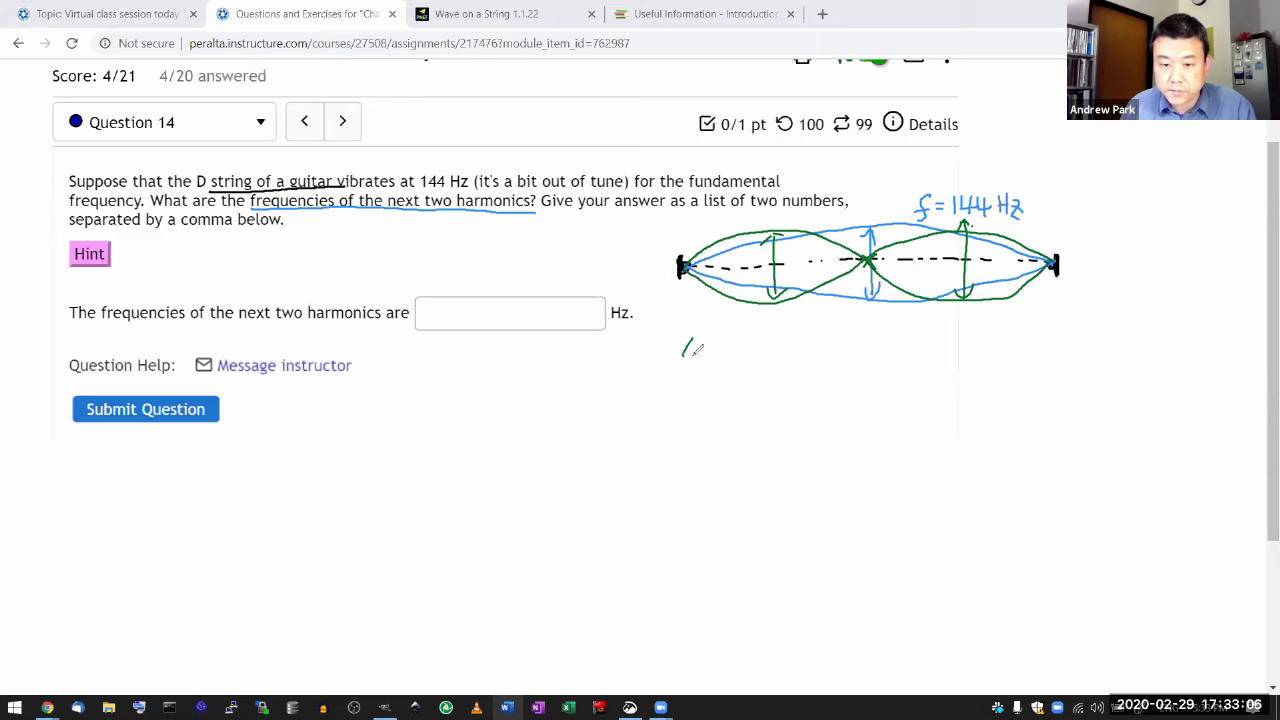
Add a string-length arrow, label f₁, λ₁ and λ₀, and write λ₁ = ½λ₀
mouse_move(690, 341)
left_mouse_down()
mouse_move(1070, 362)
mouse_move(1062, 373)
left_mouse_up()
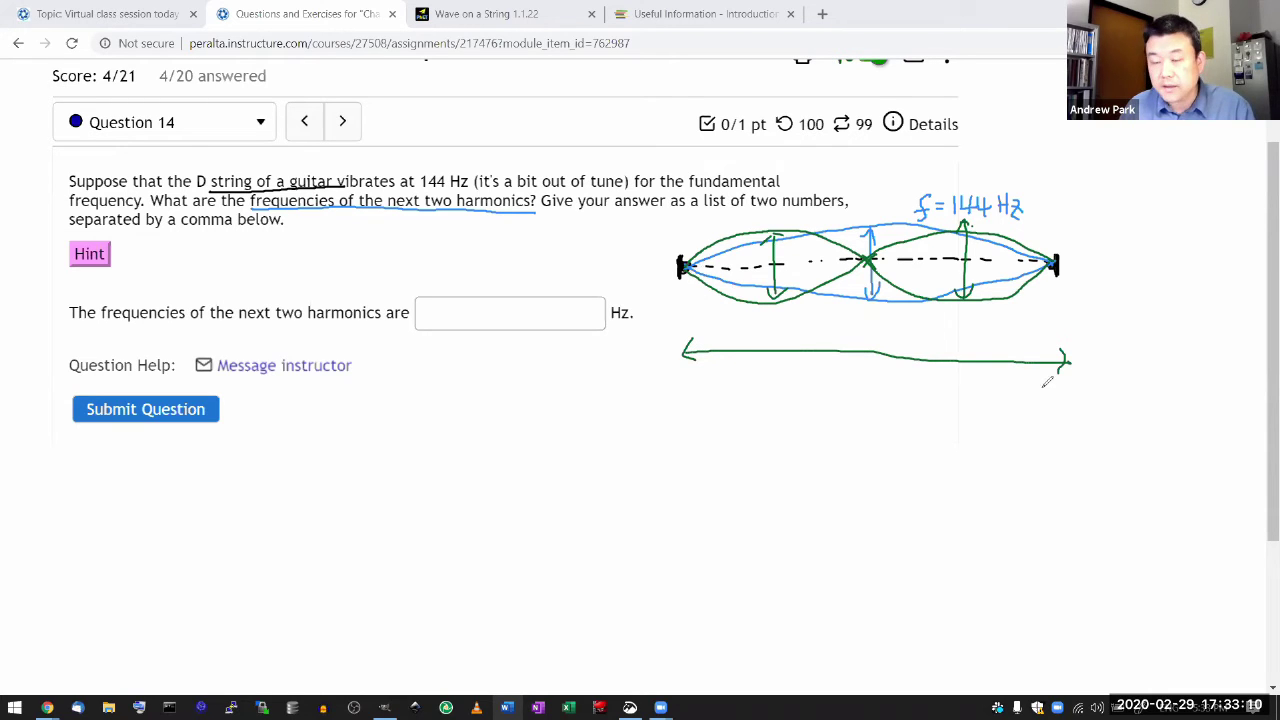
mouse_move(958, 313)
left_mouse_down()
mouse_move(942, 344)
mouse_move(958, 330)
mouse_move(957, 350)
left_mouse_up()
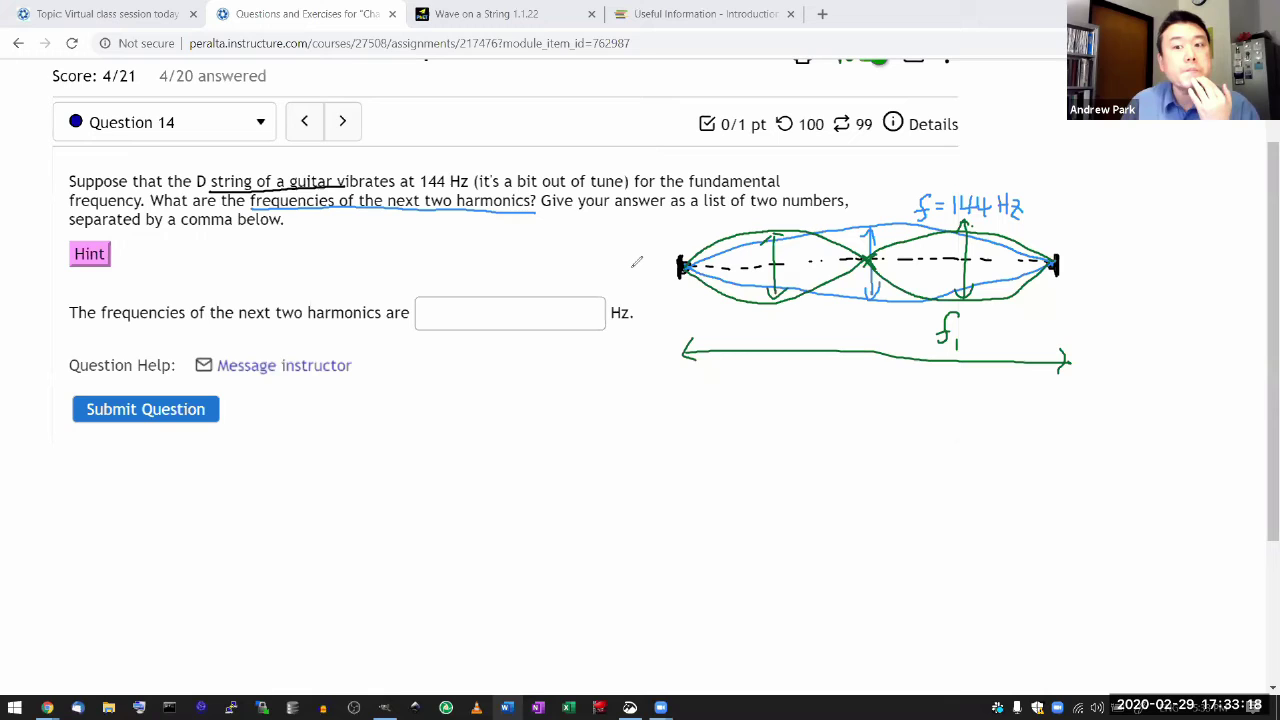
mouse_move(747, 310)
left_mouse_down()
mouse_move(760, 328)
mouse_move(745, 328)
mouse_move(769, 336)
left_mouse_up()
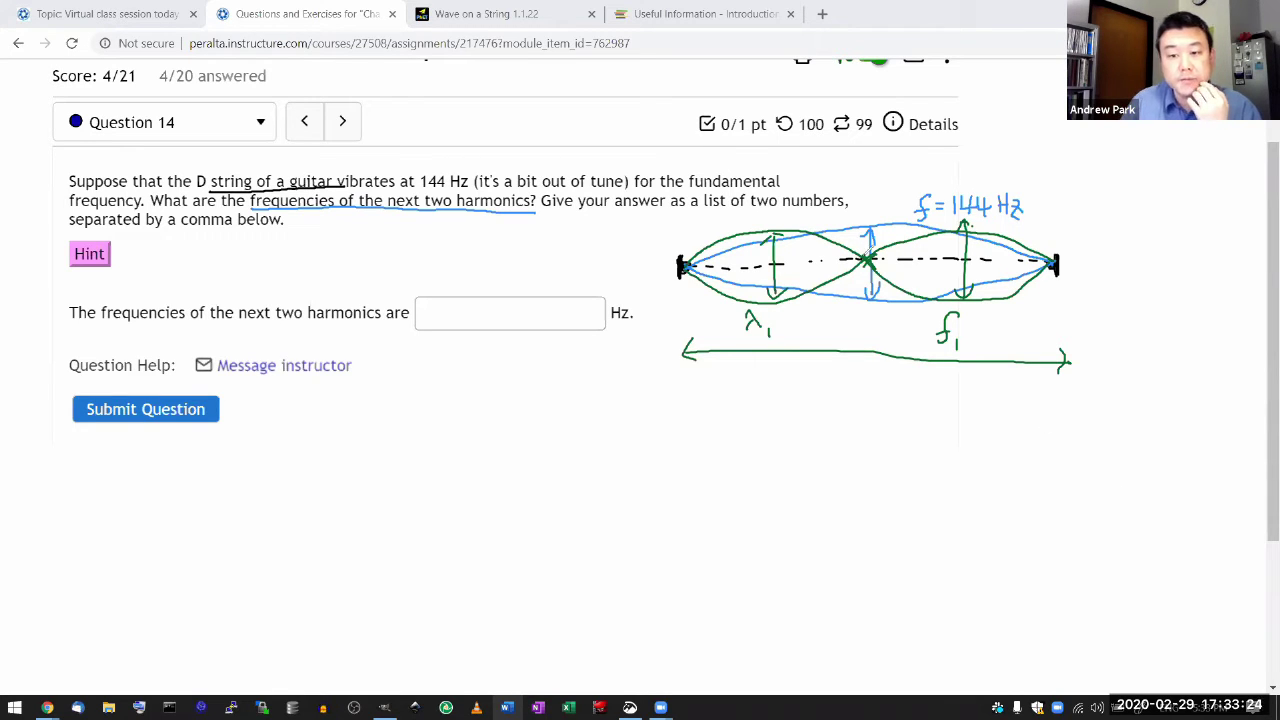
left_click_drag(849, 199, 878, 216)
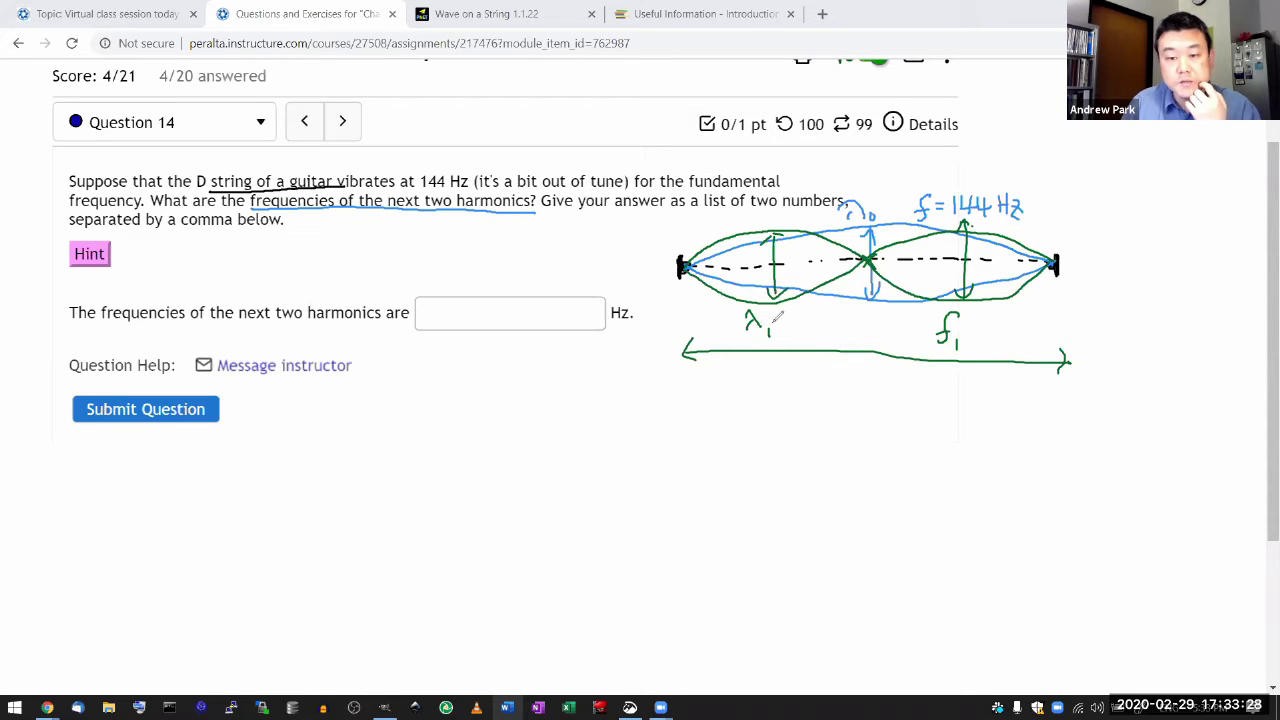
left_click_drag(772, 323, 821, 323)
mouse_move(804, 331)
left_mouse_down()
mouse_move(818, 340)
mouse_move(852, 326)
left_mouse_up()
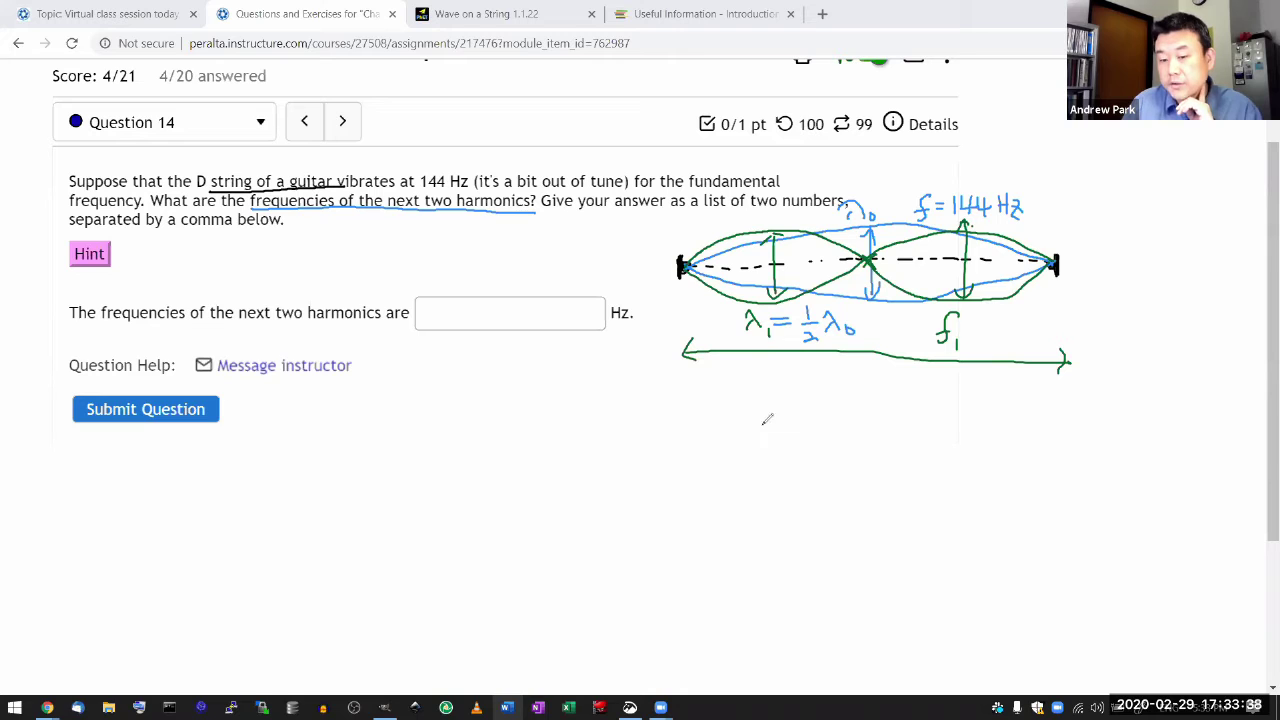
Write V = f·λ in red below the diagram with V noted as const
mouse_move(760, 428)
left_mouse_down()
mouse_move(789, 422)
mouse_move(810, 444)
mouse_move(832, 440)
mouse_move(830, 456)
left_mouse_up()
left_click(796, 434)
mouse_move(824, 433)
left_mouse_down()
mouse_move(867, 418)
mouse_move(866, 450)
left_mouse_up()
left_click(856, 437)
mouse_move(750, 463)
left_mouse_down()
mouse_move(792, 460)
mouse_move(744, 491)
mouse_move(779, 491)
left_mouse_up()
left_click_drag(792, 481, 791, 491)
left_click_drag(782, 477, 840, 466)
left_click(800, 490)
Mark f and λ in V = f·λ as the quantities that change
left_click_drag(864, 462, 877, 461)
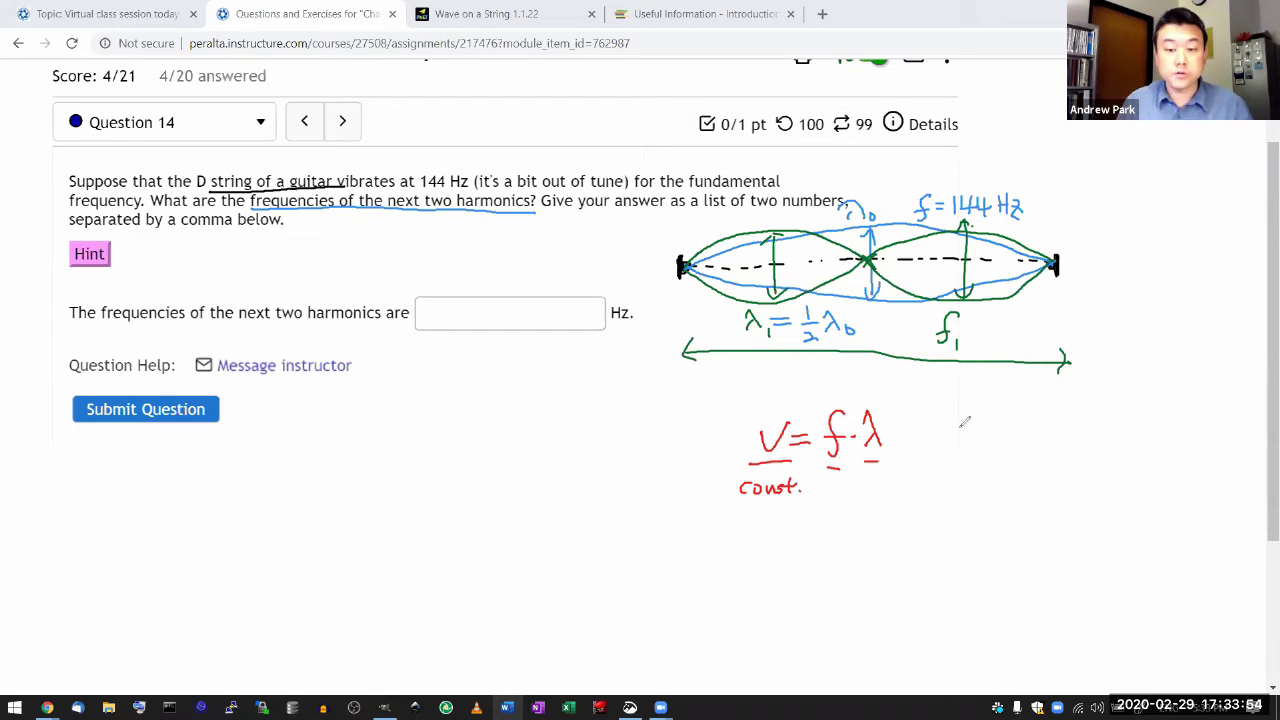
left_click_drag(879, 441, 898, 419)
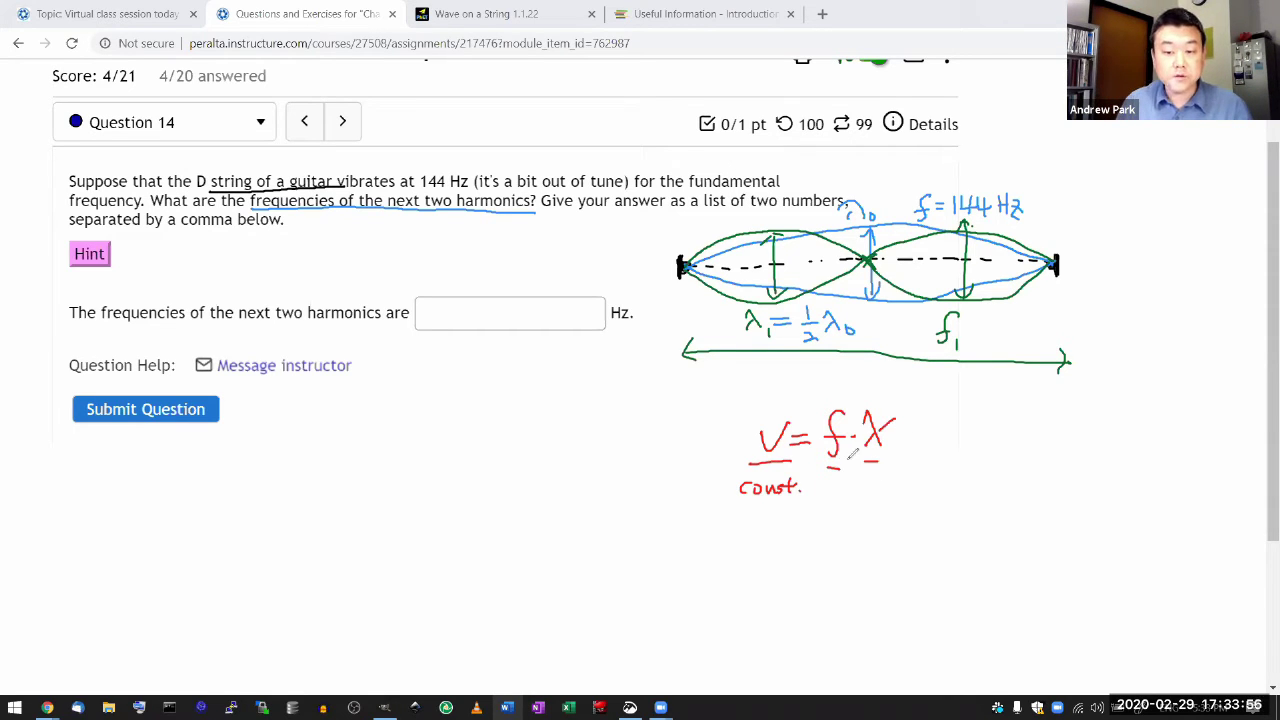
left_click_drag(843, 456, 853, 470)
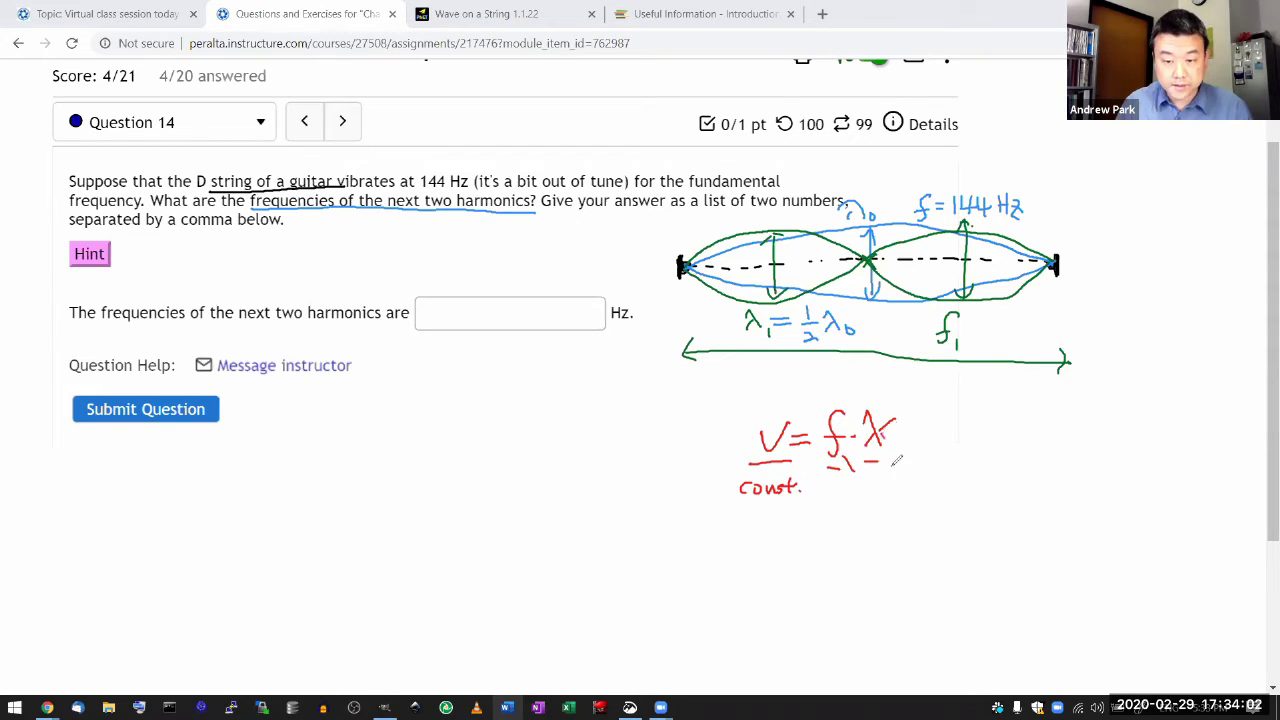
left_click_drag(882, 434, 896, 452)
left_click_drag(855, 411, 862, 401)
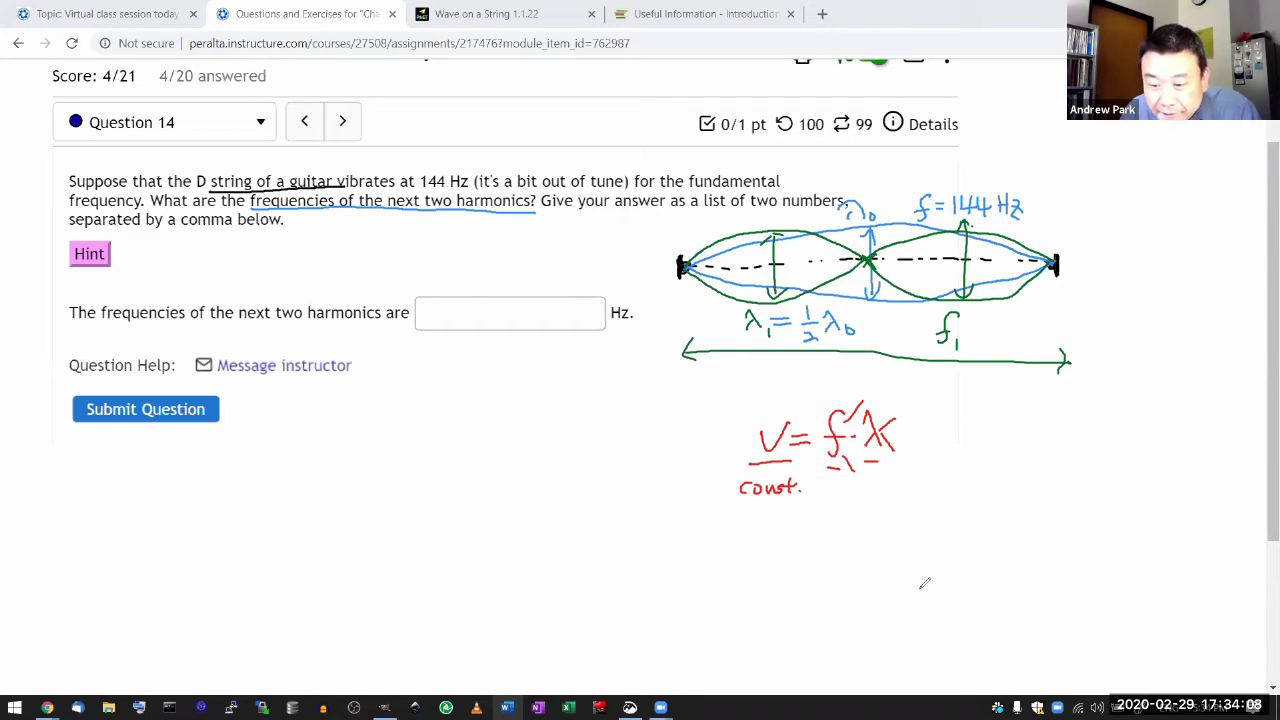
Write f₁ = 288 Hz under the diagram and underline 'by a comma' in the question
left_click_drag(964, 327, 981, 334)
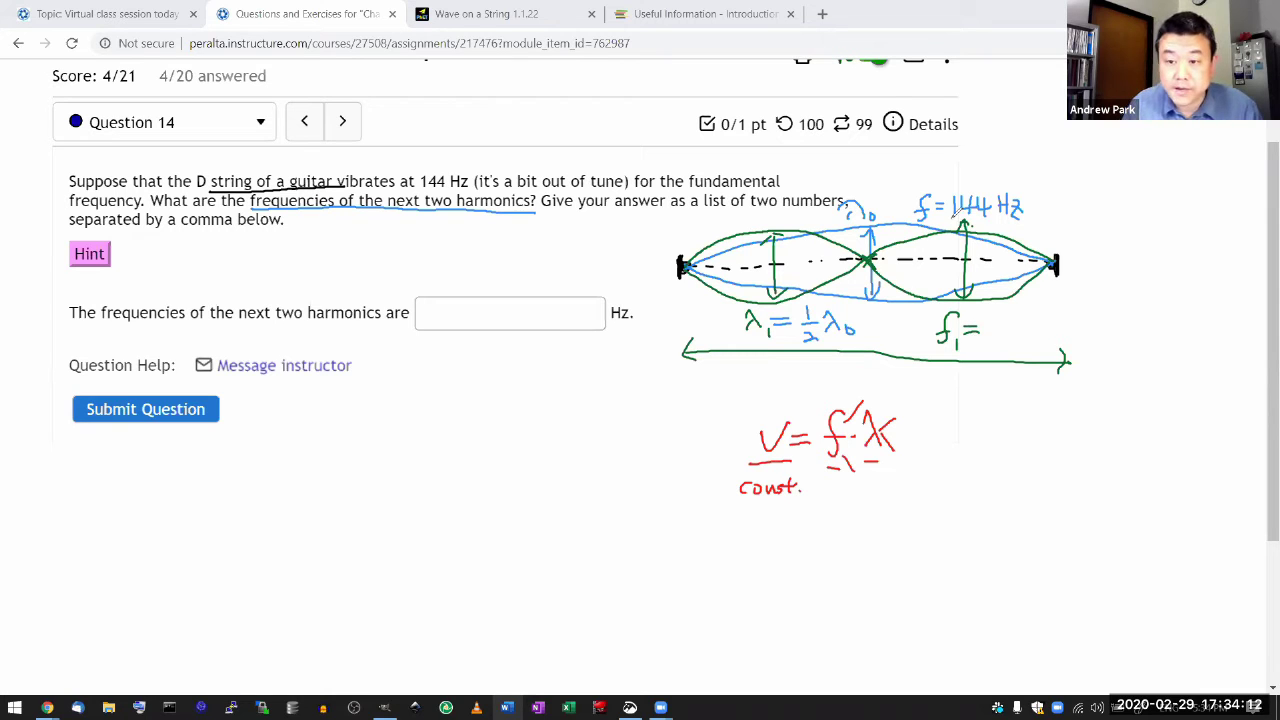
left_click_drag(950, 217, 989, 218)
mouse_move(986, 322)
left_mouse_down()
mouse_move(1002, 340)
mouse_move(1020, 320)
mouse_move(1022, 340)
mouse_move(1052, 331)
left_mouse_up()
mouse_move(1052, 320)
left_mouse_down()
mouse_move(1052, 341)
mouse_move(1068, 339)
left_mouse_up()
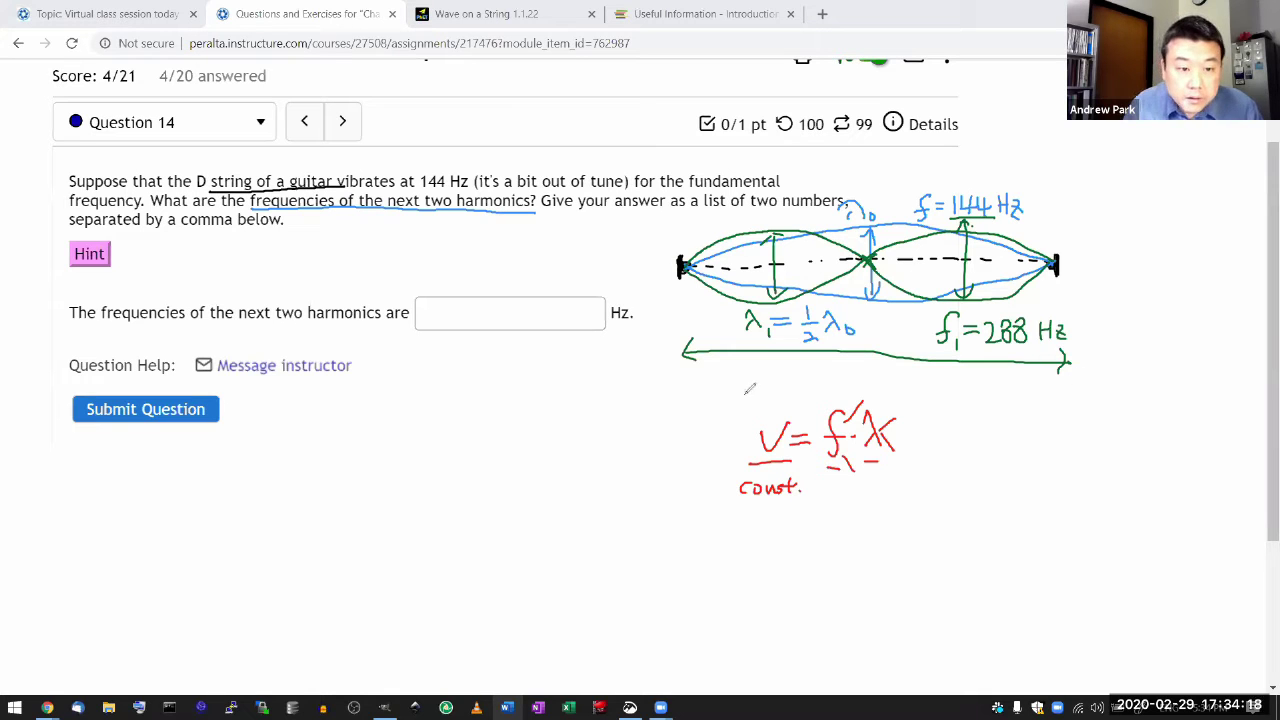
left_click_drag(146, 231, 233, 232)
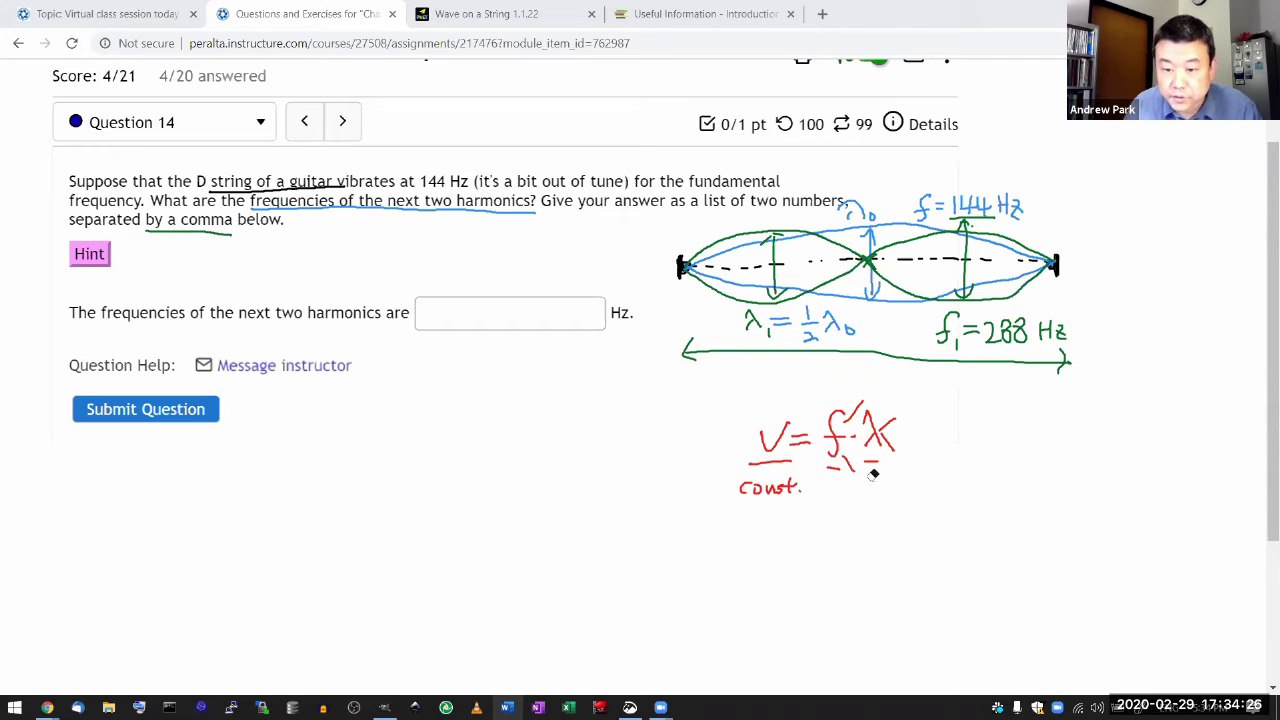
Erase the tick marks under the equation and circle the nodes for the next harmonic
mouse_move(866, 474)
left_mouse_down()
mouse_move(910, 456)
mouse_move(890, 415)
mouse_move(858, 418)
left_mouse_up()
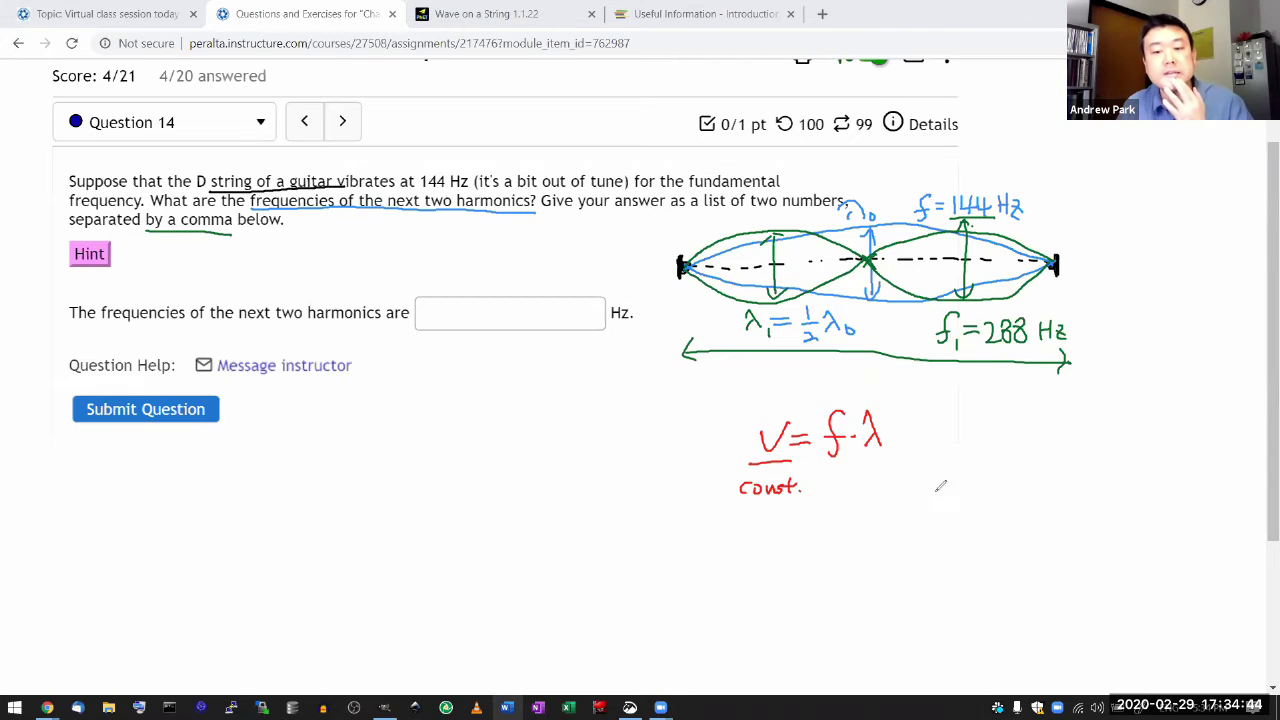
left_click_drag(872, 246, 868, 247)
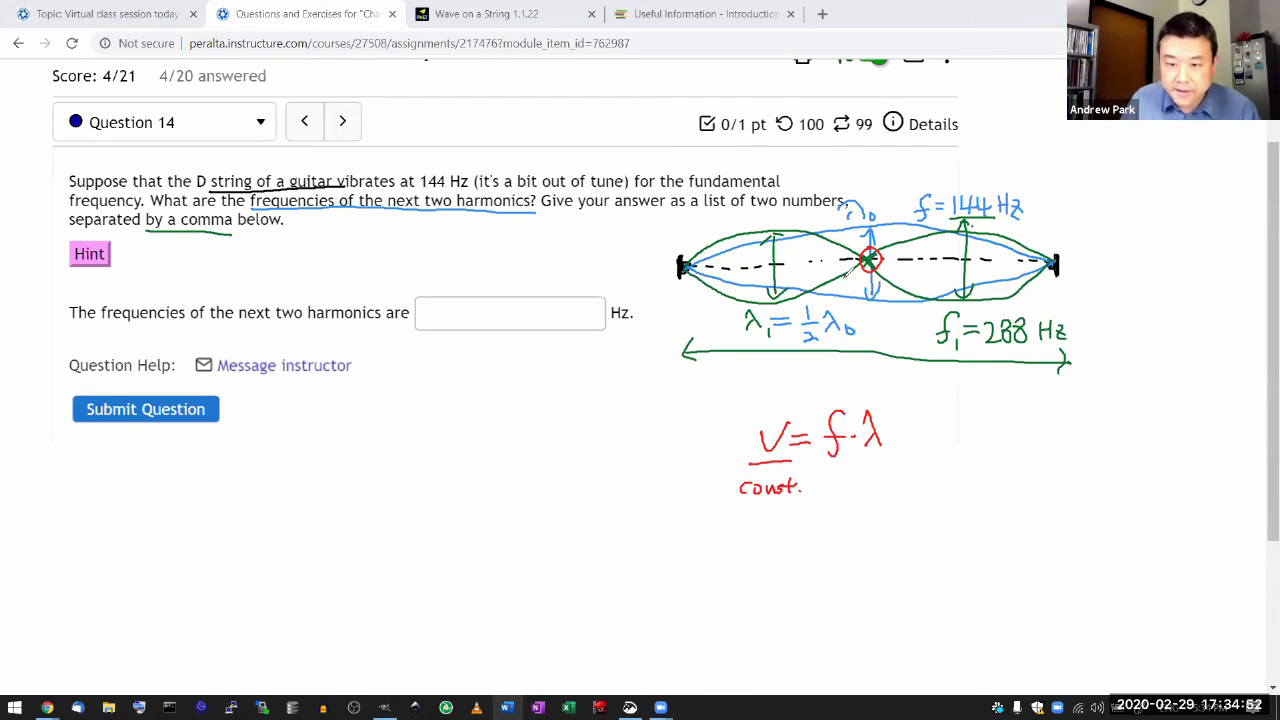
left_click_drag(824, 250, 816, 252)
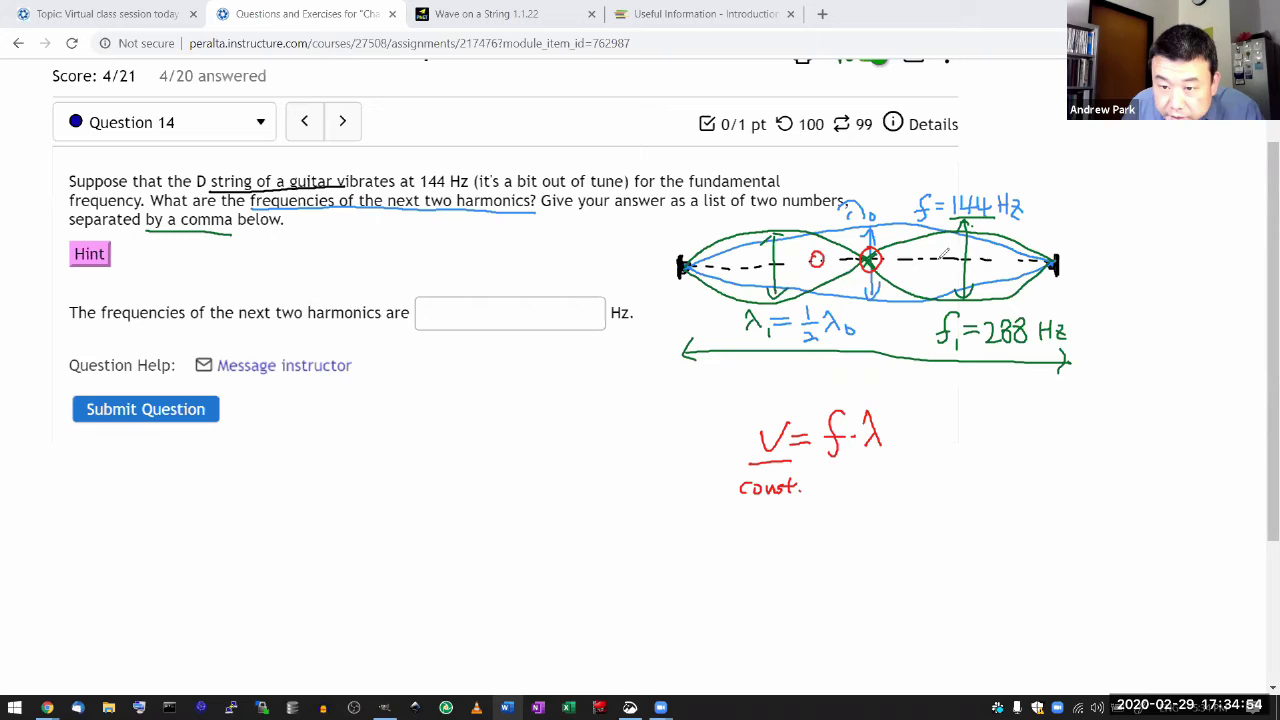
mouse_move(940, 252)
left_mouse_down()
mouse_move(936, 262)
mouse_move(940, 252)
left_mouse_up()
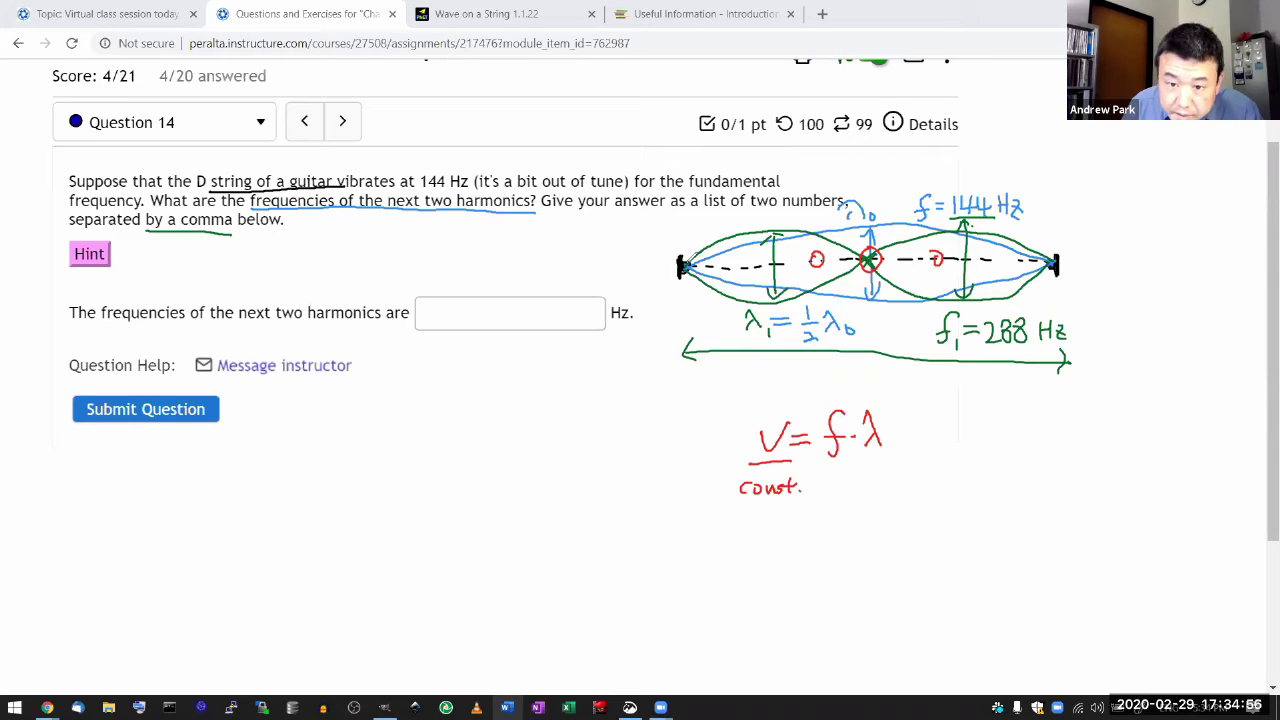
Draw the red three-loop harmonic over the string and mark the full length L
mouse_move(688, 262)
left_mouse_down()
mouse_move(742, 208)
mouse_move(798, 226)
mouse_move(845, 298)
mouse_move(896, 300)
mouse_move(990, 212)
mouse_move(1022, 216)
mouse_move(1048, 258)
left_mouse_up()
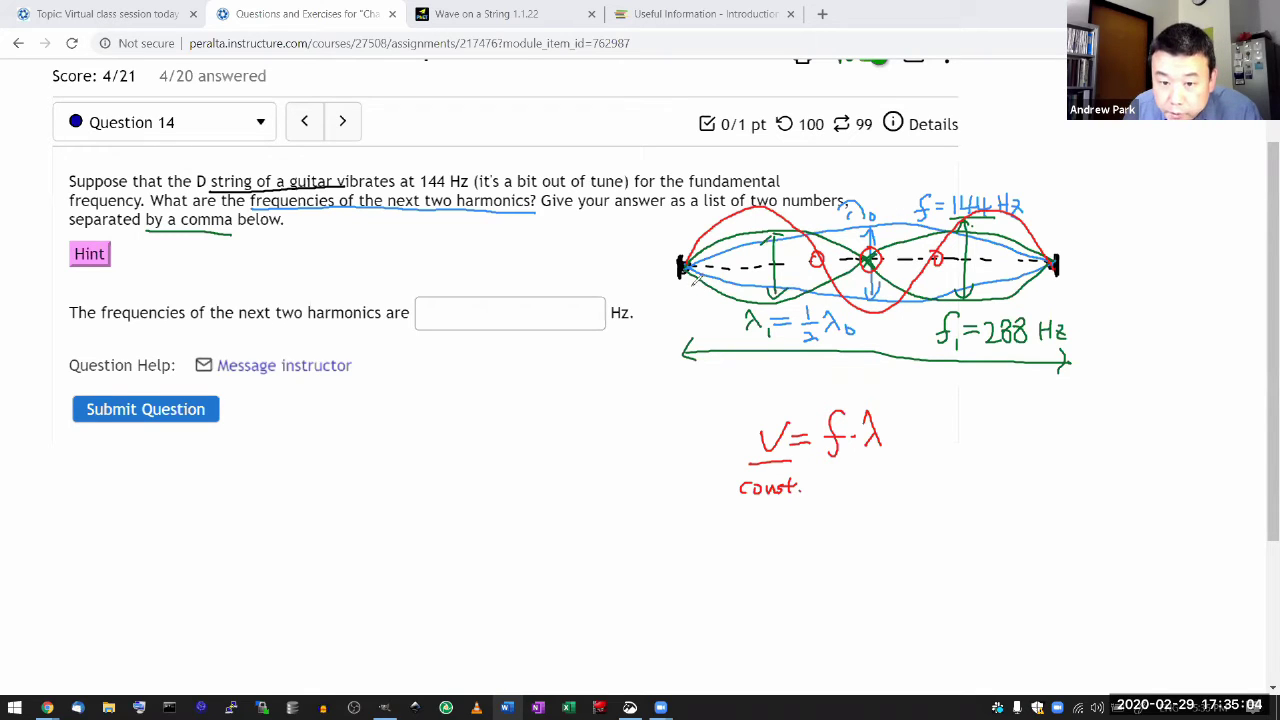
mouse_move(692, 278)
left_mouse_down()
mouse_move(932, 315)
mouse_move(692, 289)
mouse_move(929, 322)
left_mouse_up()
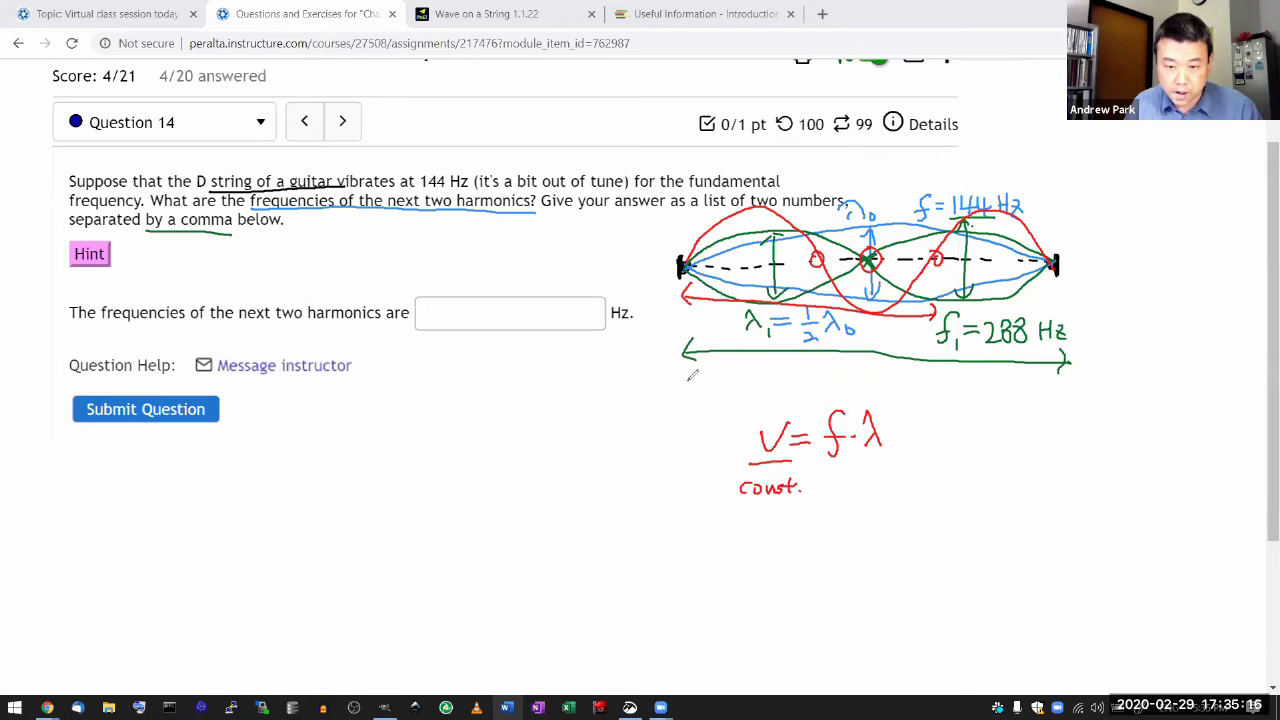
left_click_drag(688, 380, 1068, 382)
left_click_drag(945, 407, 962, 427)
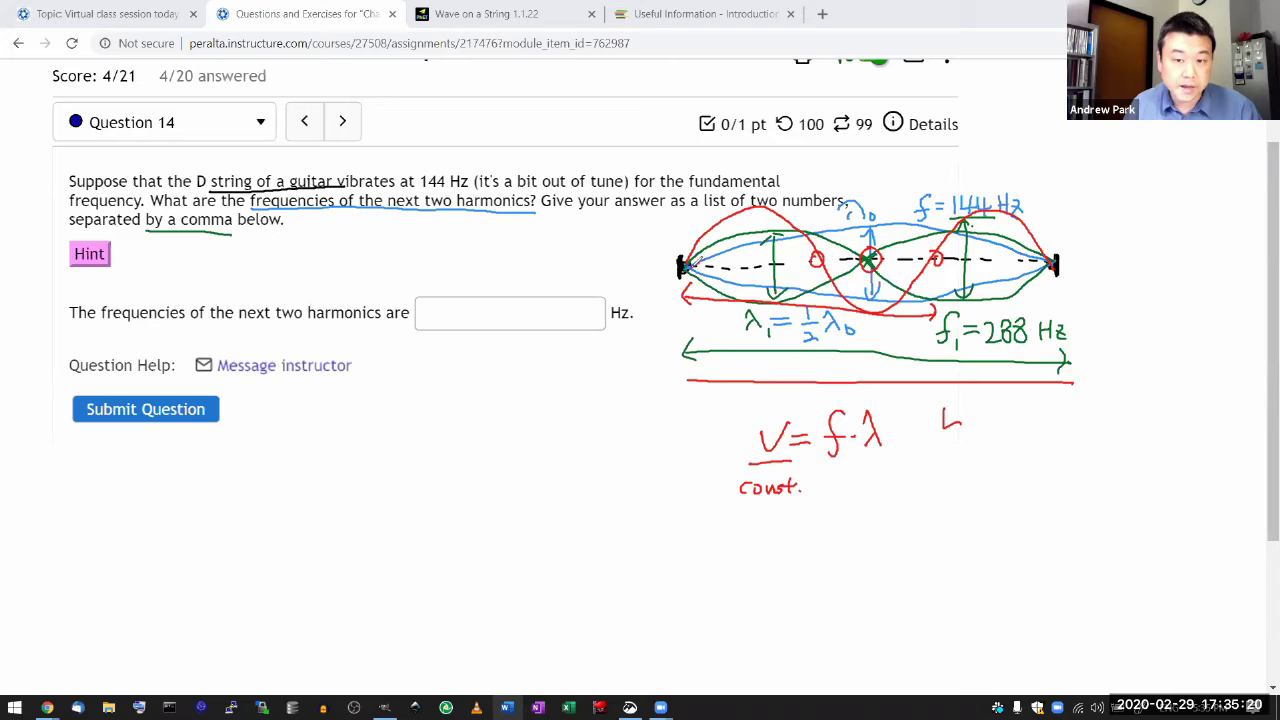
mouse_move(682, 264)
left_mouse_down()
mouse_move(912, 207)
mouse_move(967, 215)
mouse_move(1048, 262)
left_mouse_up()
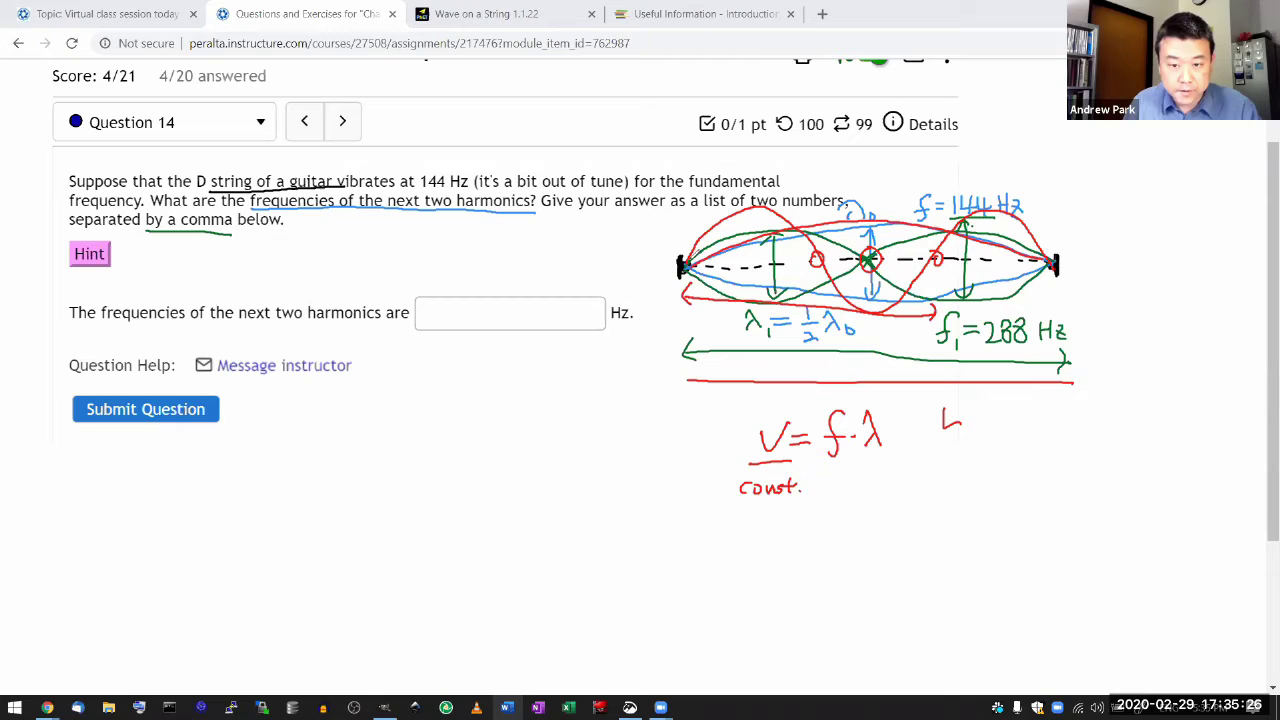
mouse_move(686, 258)
left_mouse_down()
mouse_move(714, 222)
mouse_move(756, 202)
mouse_move(806, 246)
left_mouse_up()
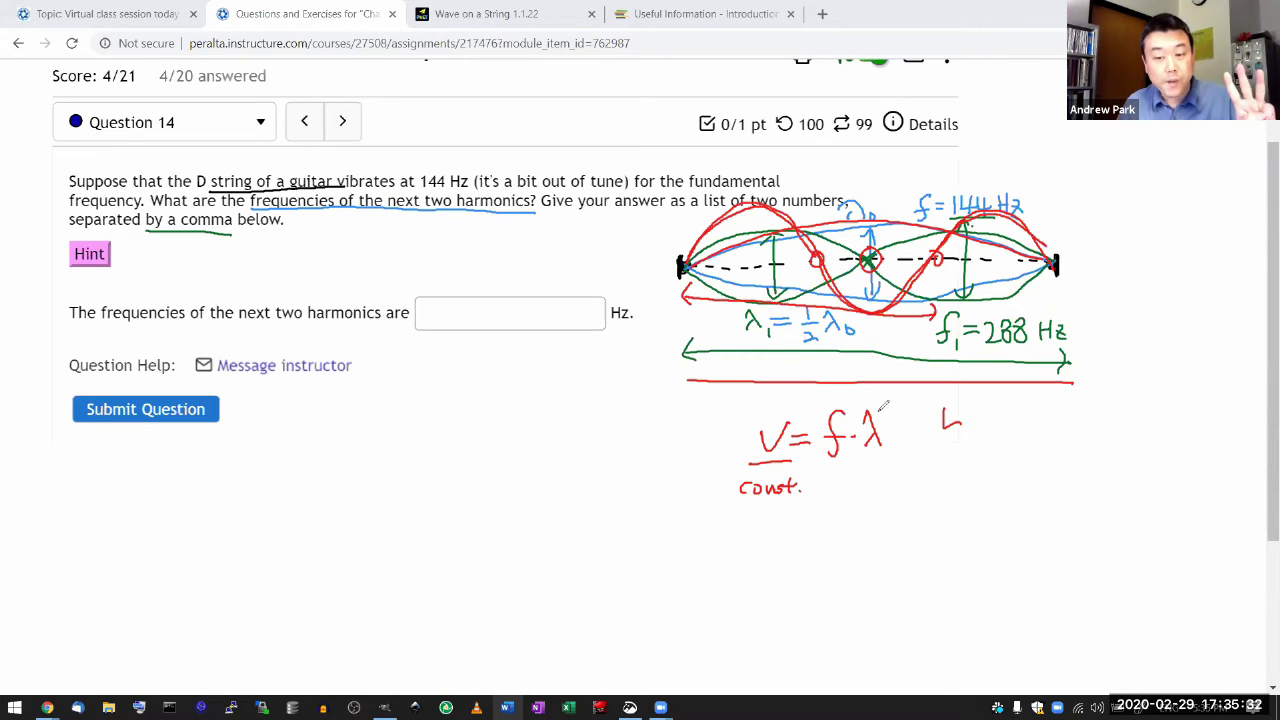
Circle λ with 1/3 and f as tripled, then write f₂ = 432 Hz
left_click_drag(877, 398, 875, 390)
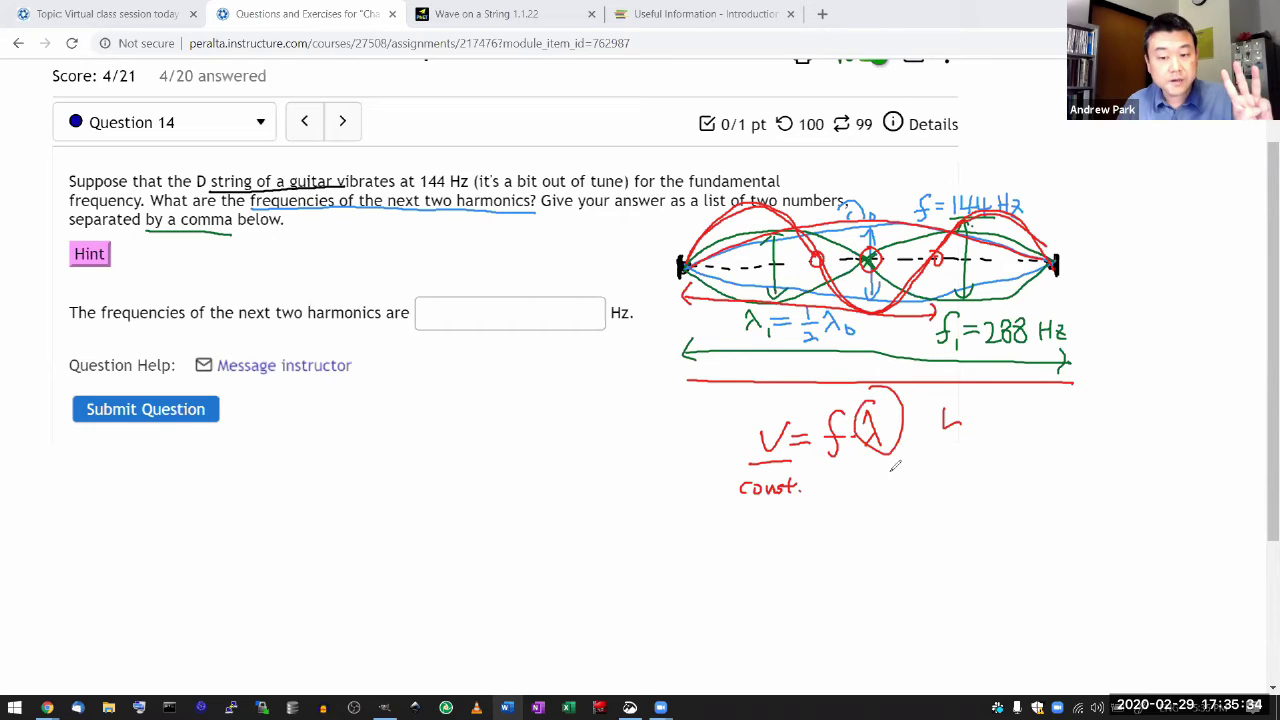
left_click_drag(890, 466, 892, 481)
mouse_move(884, 486)
left_mouse_down()
mouse_move(903, 485)
mouse_move(890, 508)
left_mouse_up()
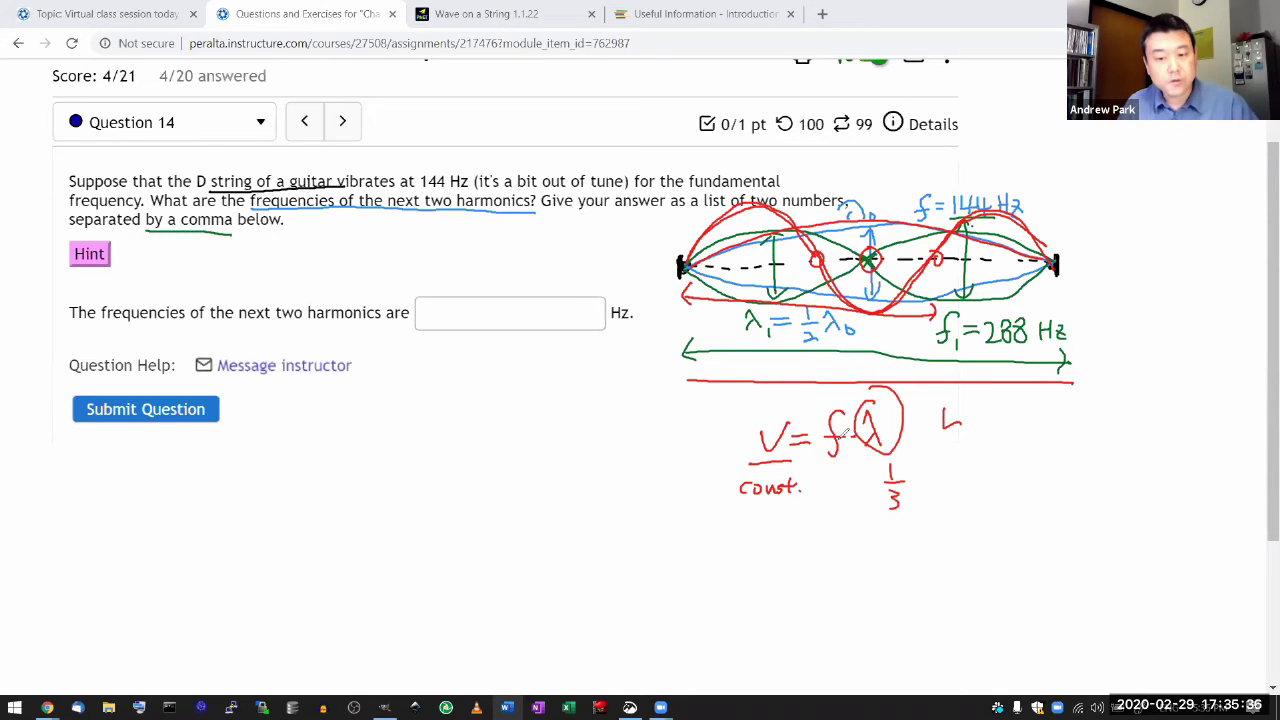
mouse_move(834, 400)
left_mouse_down()
mouse_move(818, 452)
mouse_move(834, 396)
mouse_move(800, 404)
left_mouse_up()
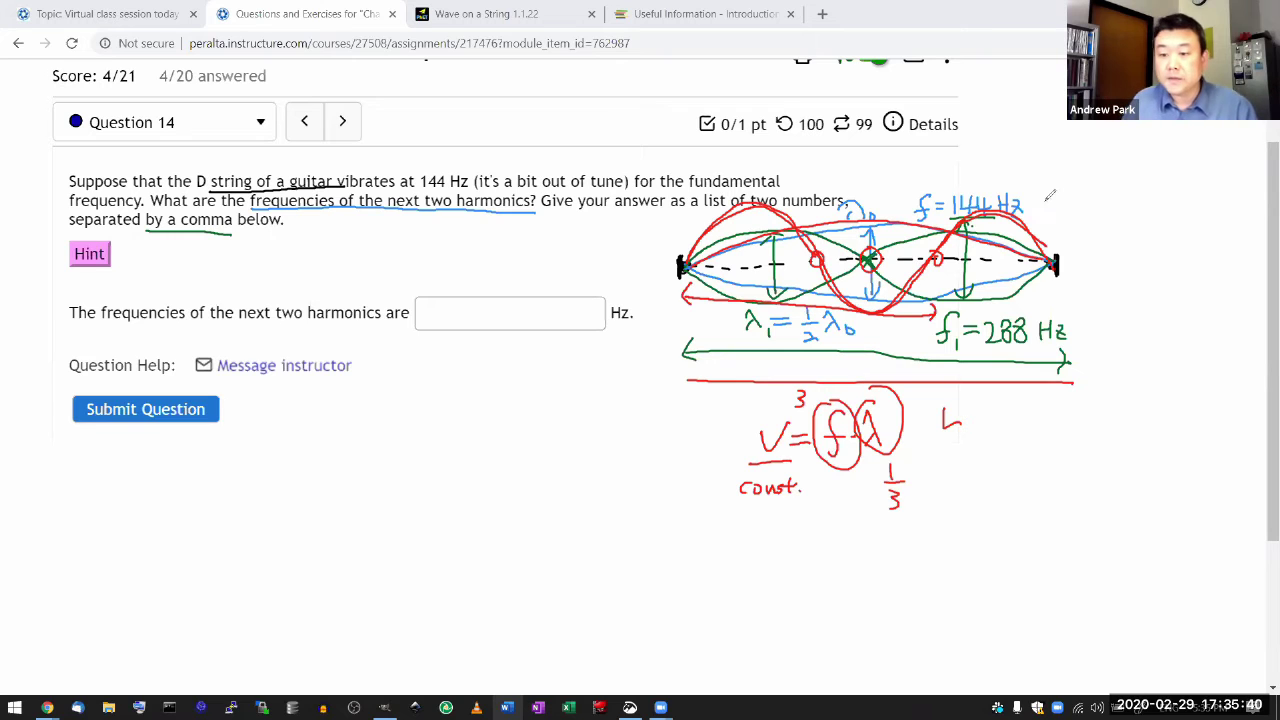
mouse_move(1064, 208)
left_mouse_down()
mouse_move(1052, 236)
mouse_move(1082, 232)
left_mouse_up()
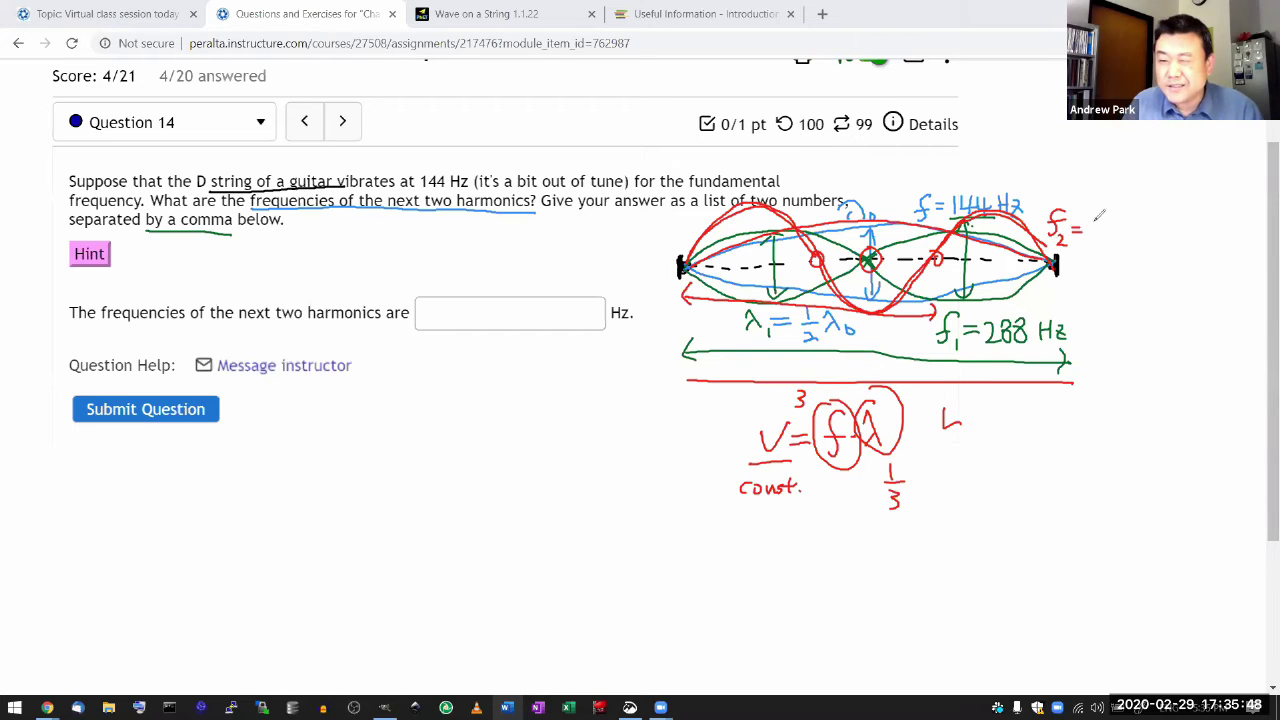
mouse_move(1092, 216)
left_mouse_down()
mouse_move(1101, 237)
mouse_move(1167, 238)
left_mouse_up()
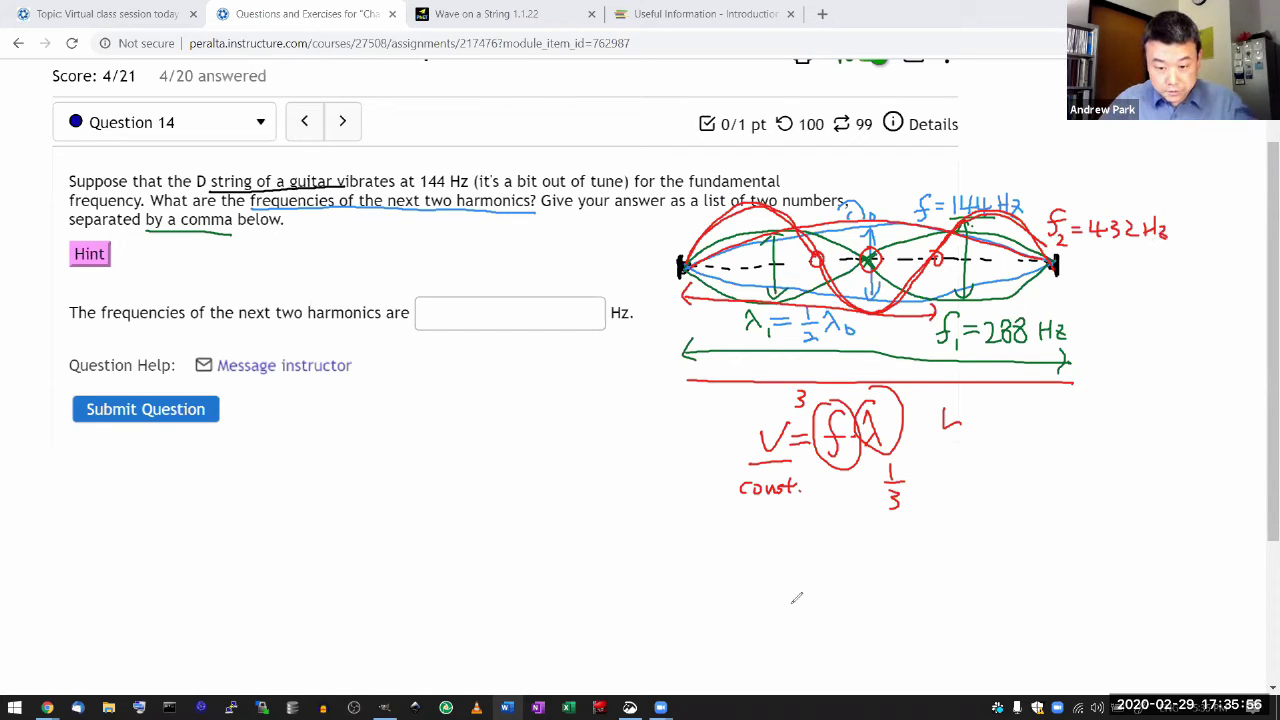
Submit 288,432 as the answer, then resubmit it reordered as 432,288
left_click(466, 313)
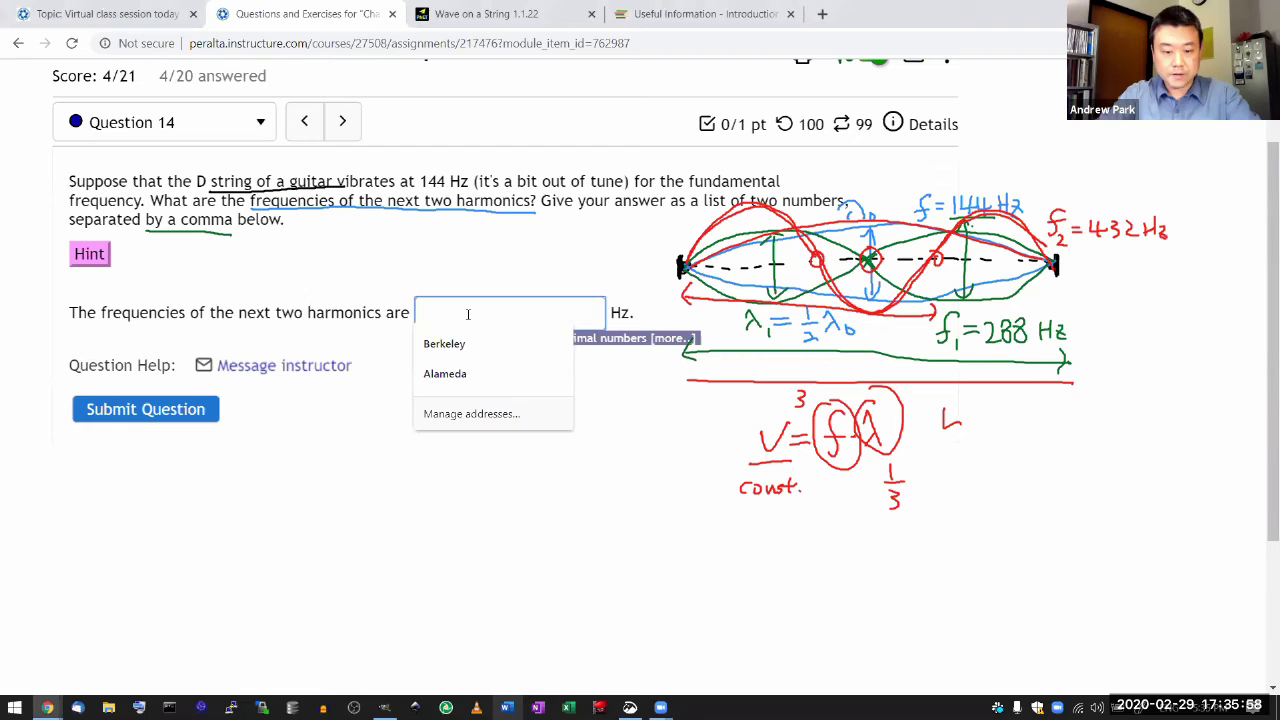
type("288,")
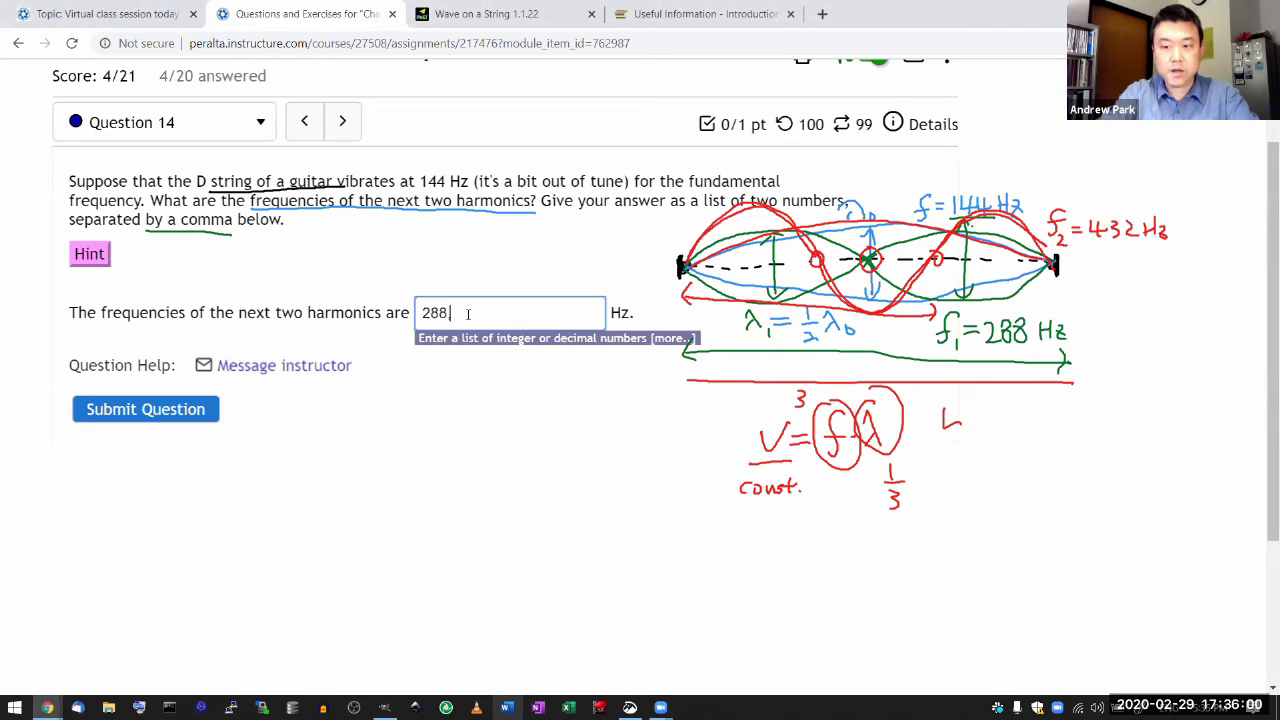
type("432")
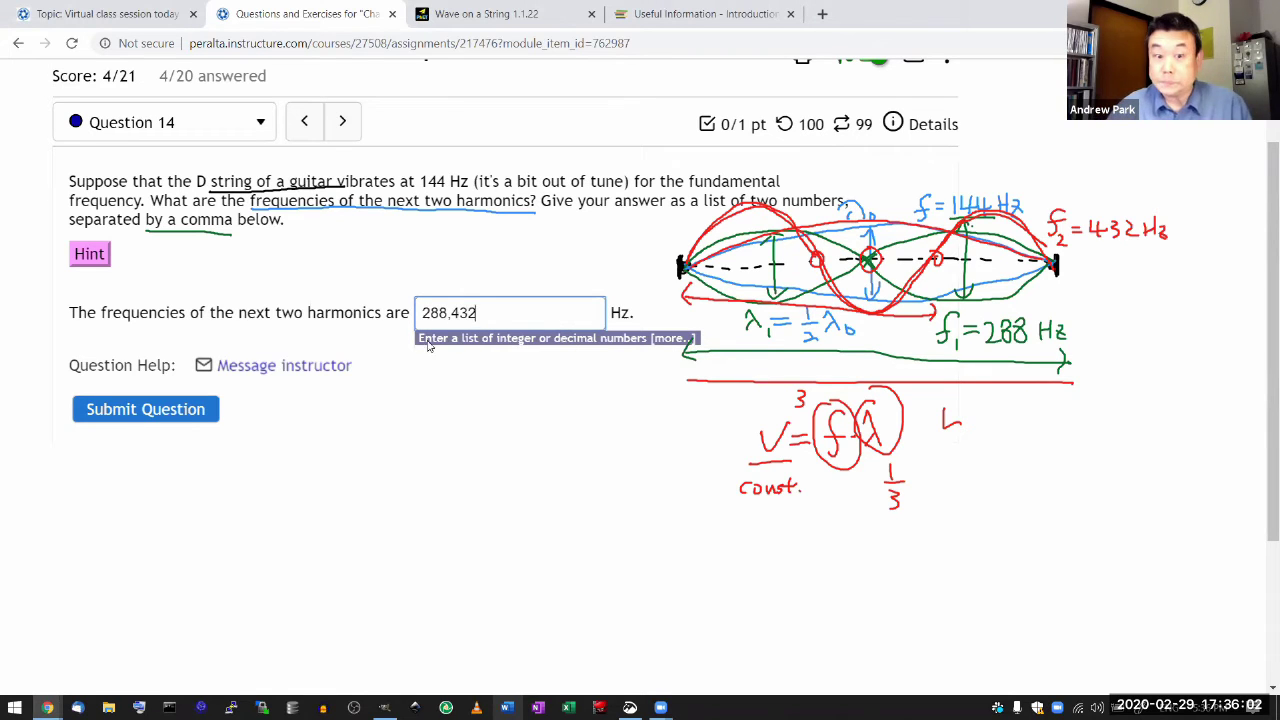
left_click(183, 415)
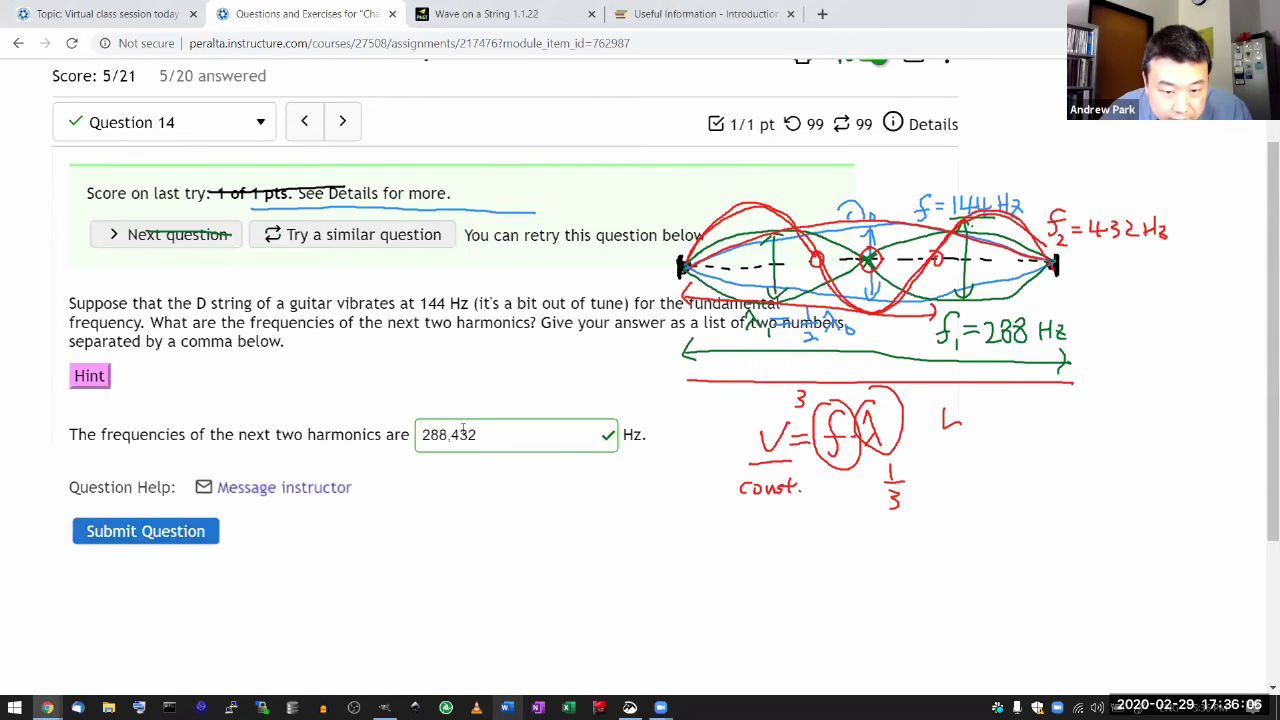
key("Tab")
type("432,288")
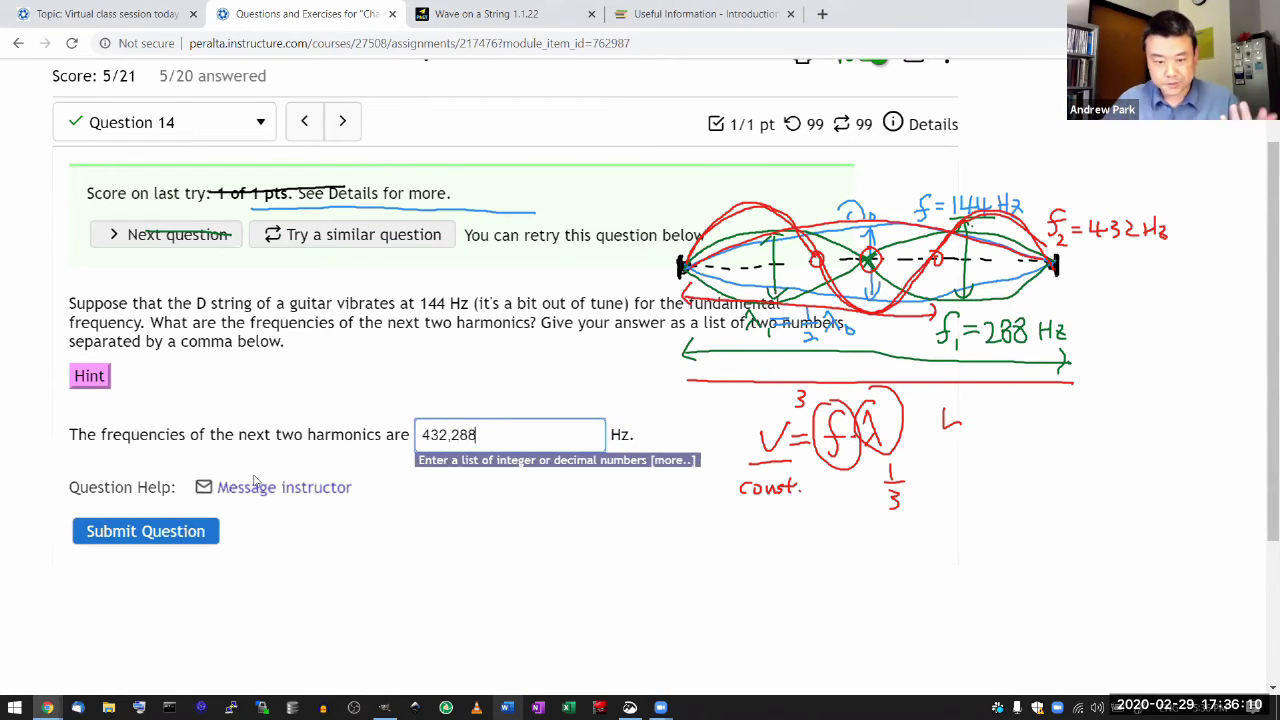
left_click(145, 531)
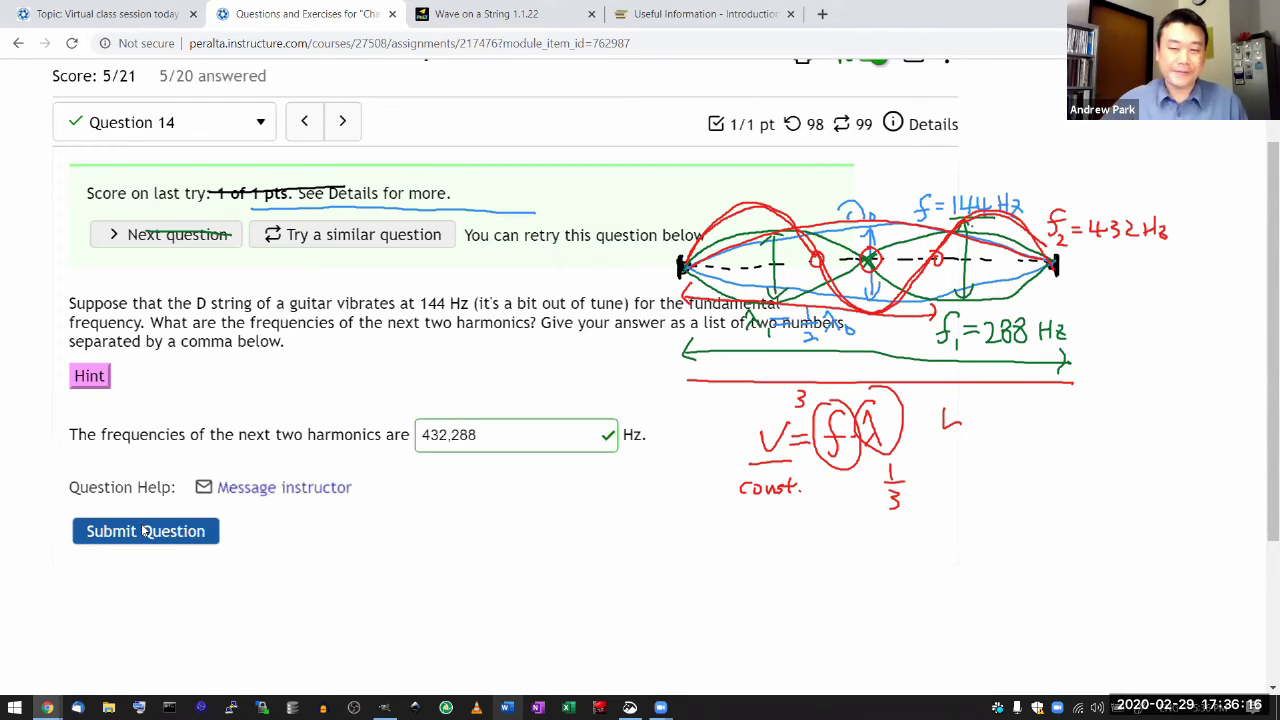
Show the Question 14 hint, clear all pen ink, and hide the hint again
left_click(89, 375)
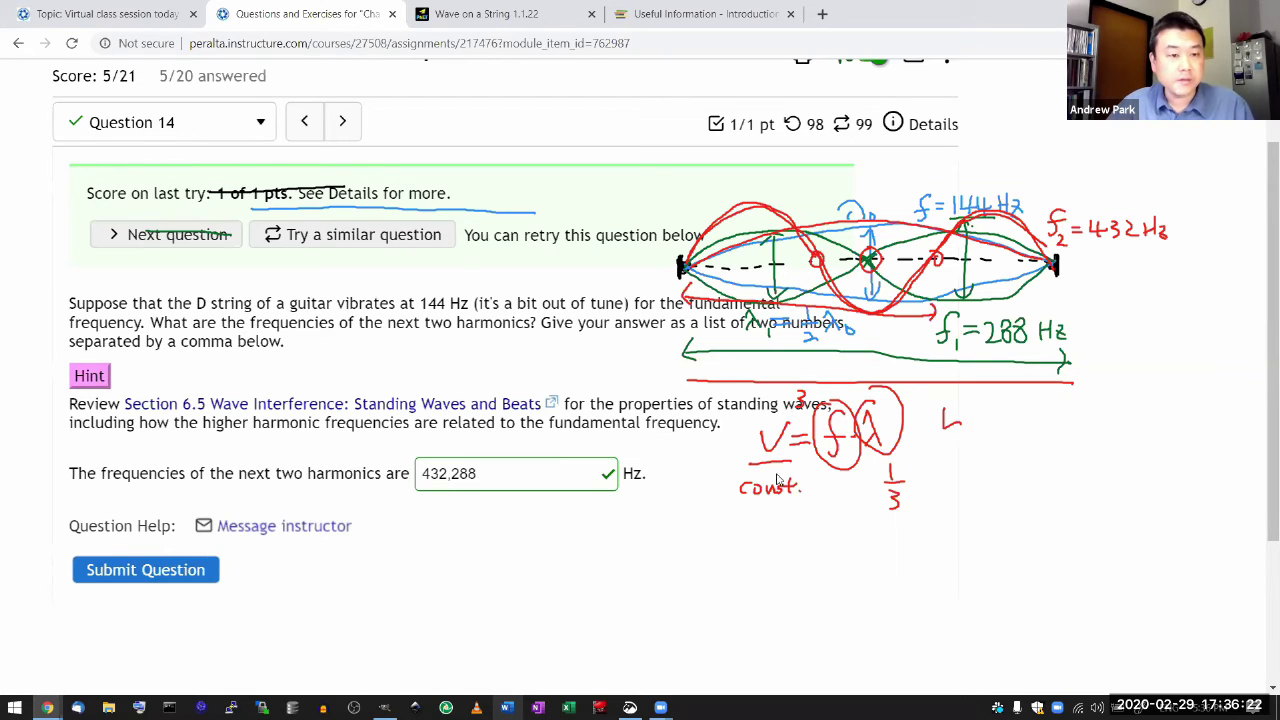
left_click(1077, 42)
left_click(76, 374)
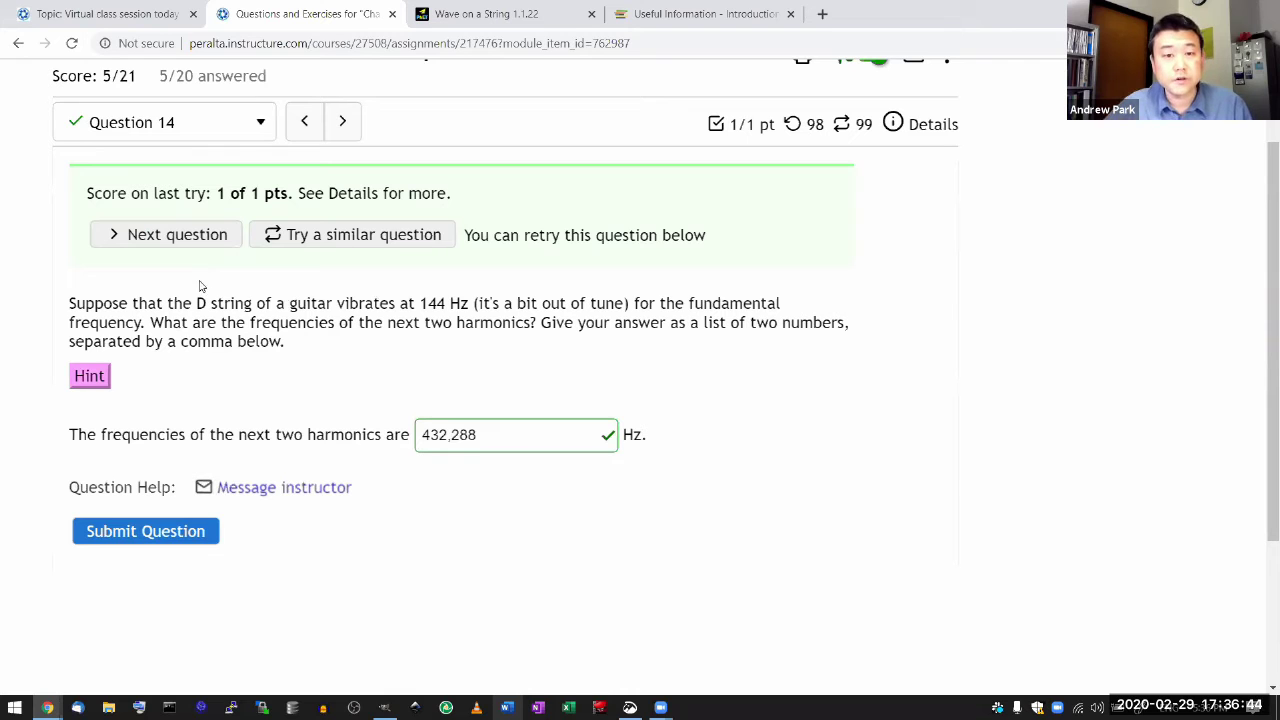
left_click(341, 122)
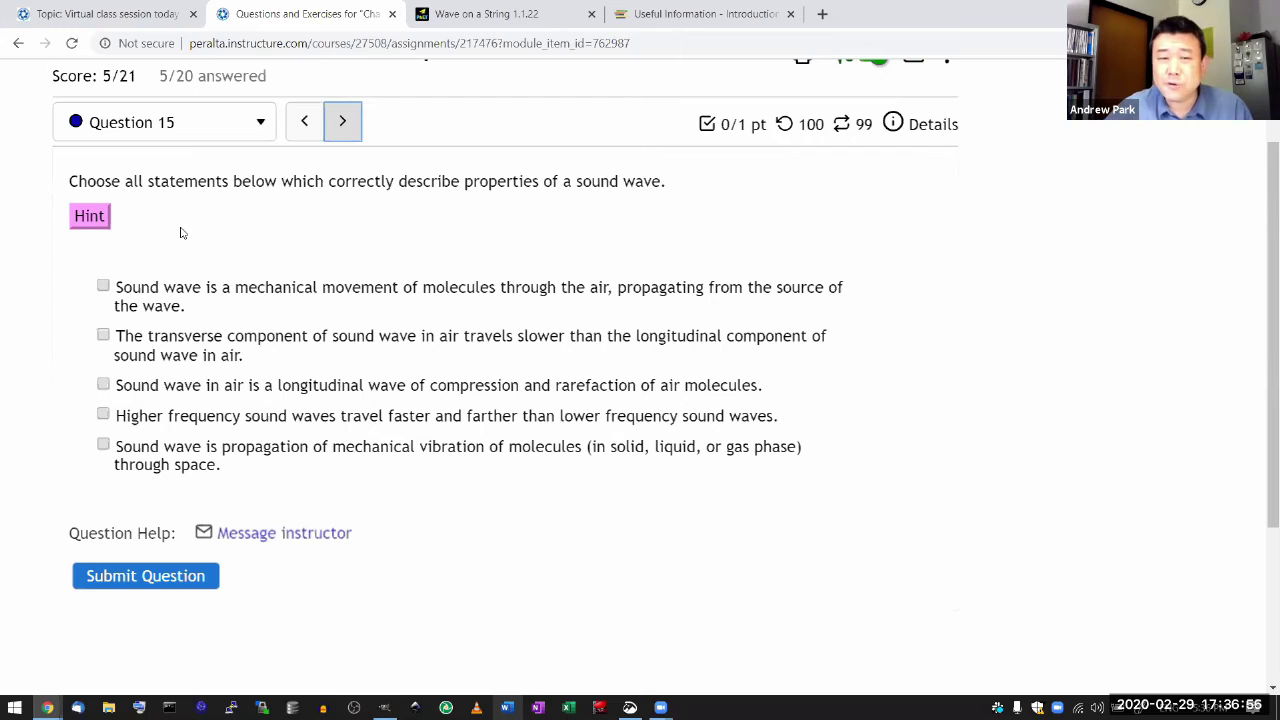
left_click(105, 222)
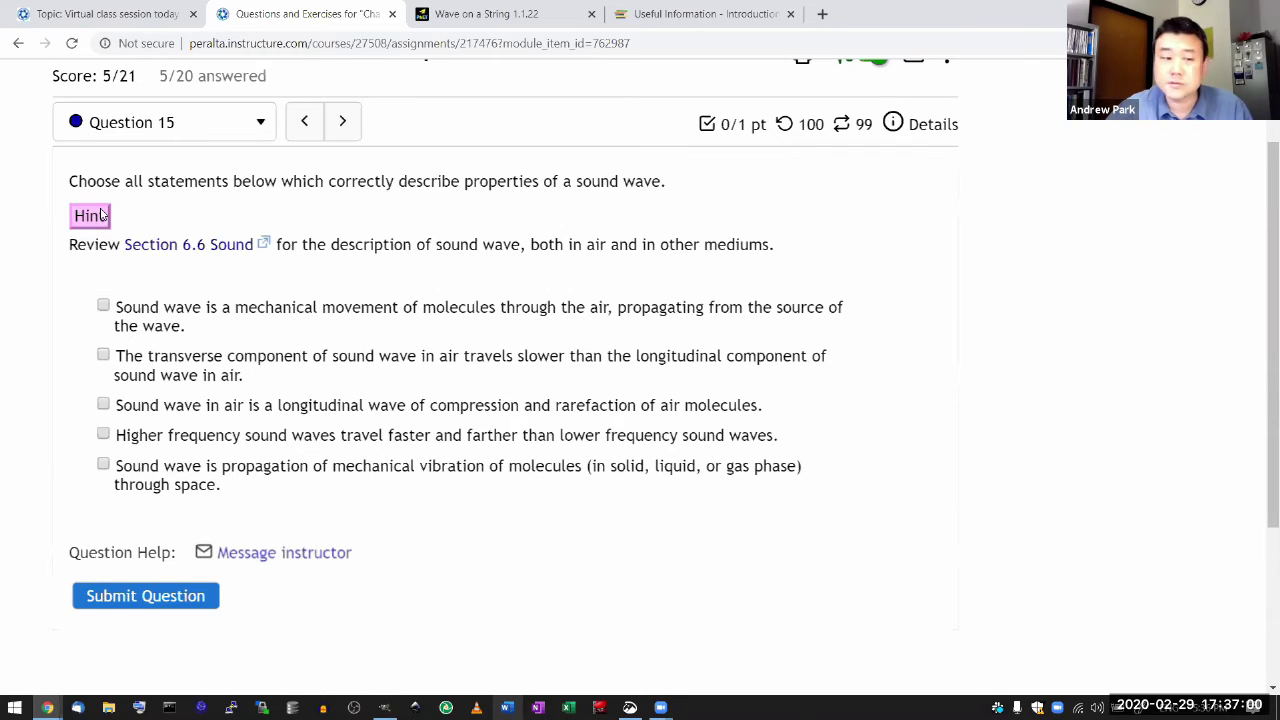
left_click(102, 216)
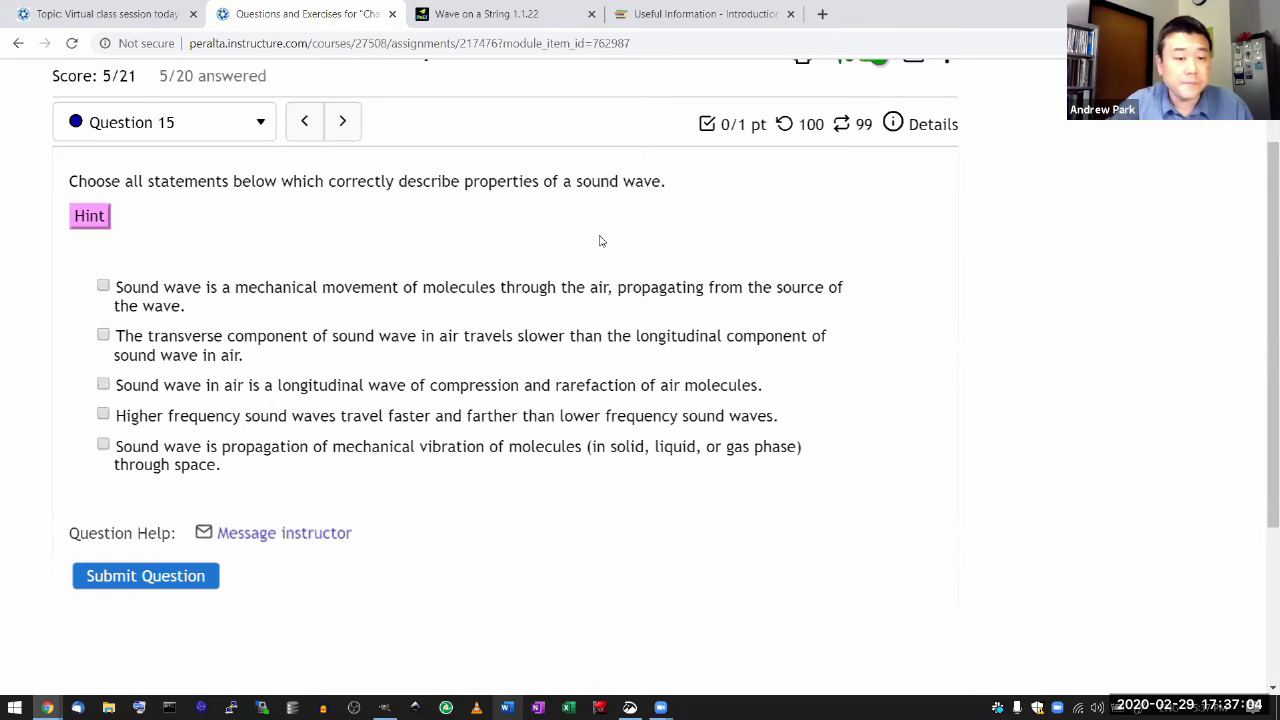
scroll(600, 241, "down", 1)
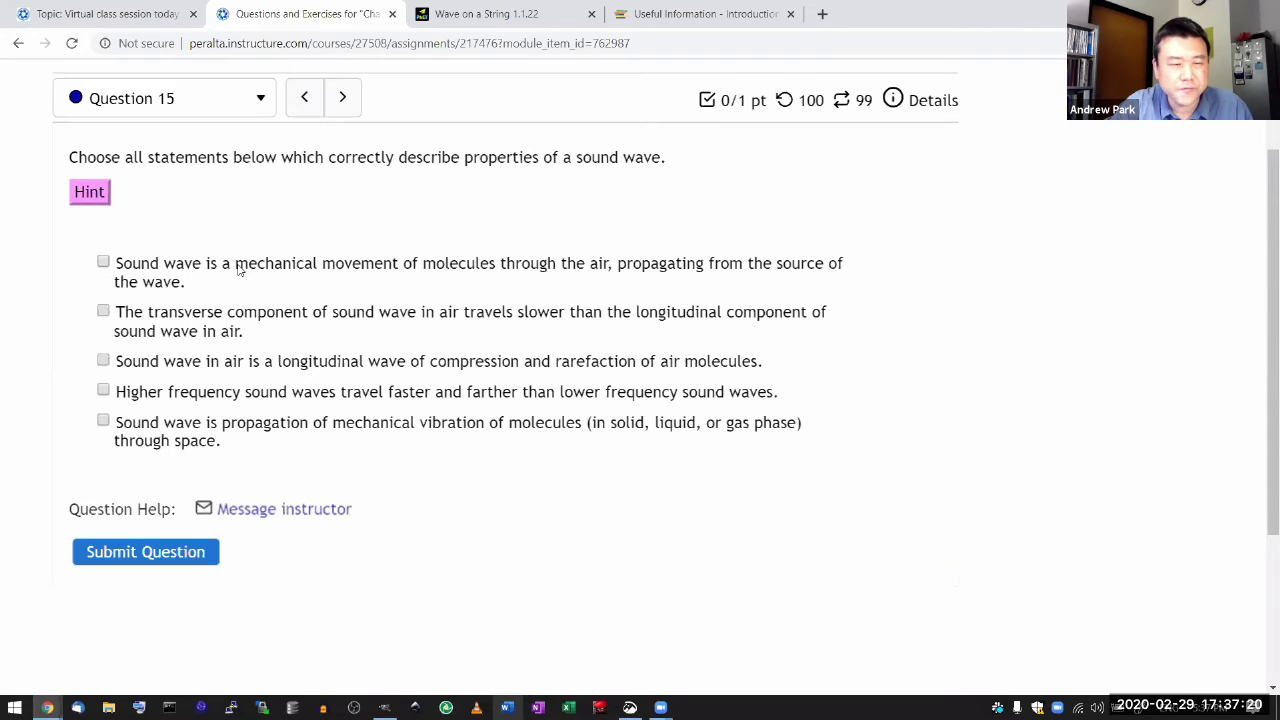
left_click_drag(237, 270, 608, 263)
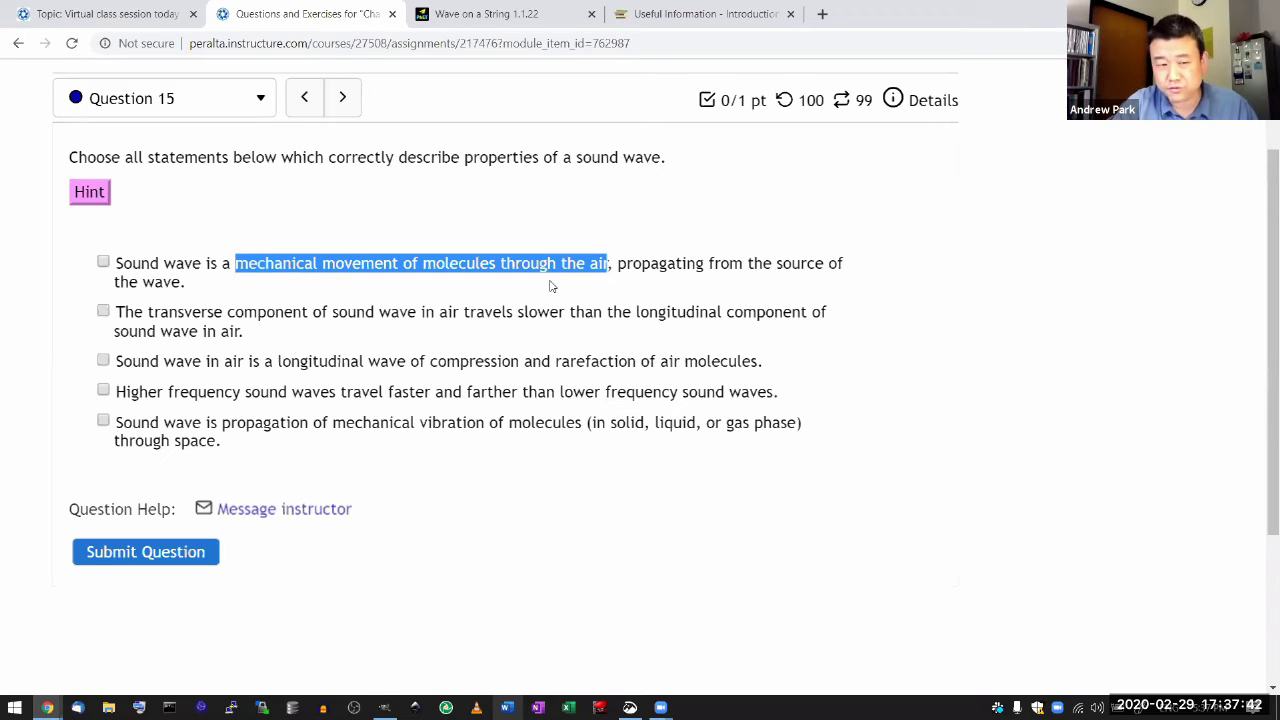
Clear the first statement's highlight and submit the longitudinal-compression and mechanical-vibration choices
left_click(895, 292)
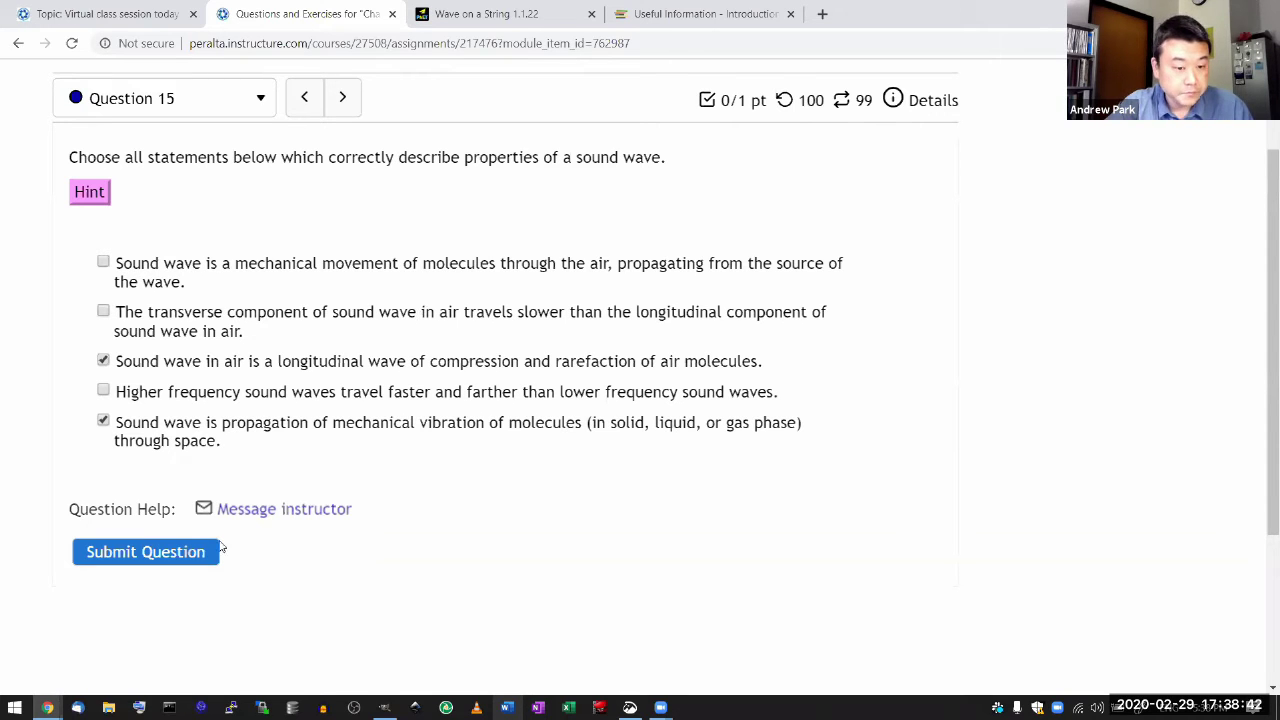
left_click(191, 556)
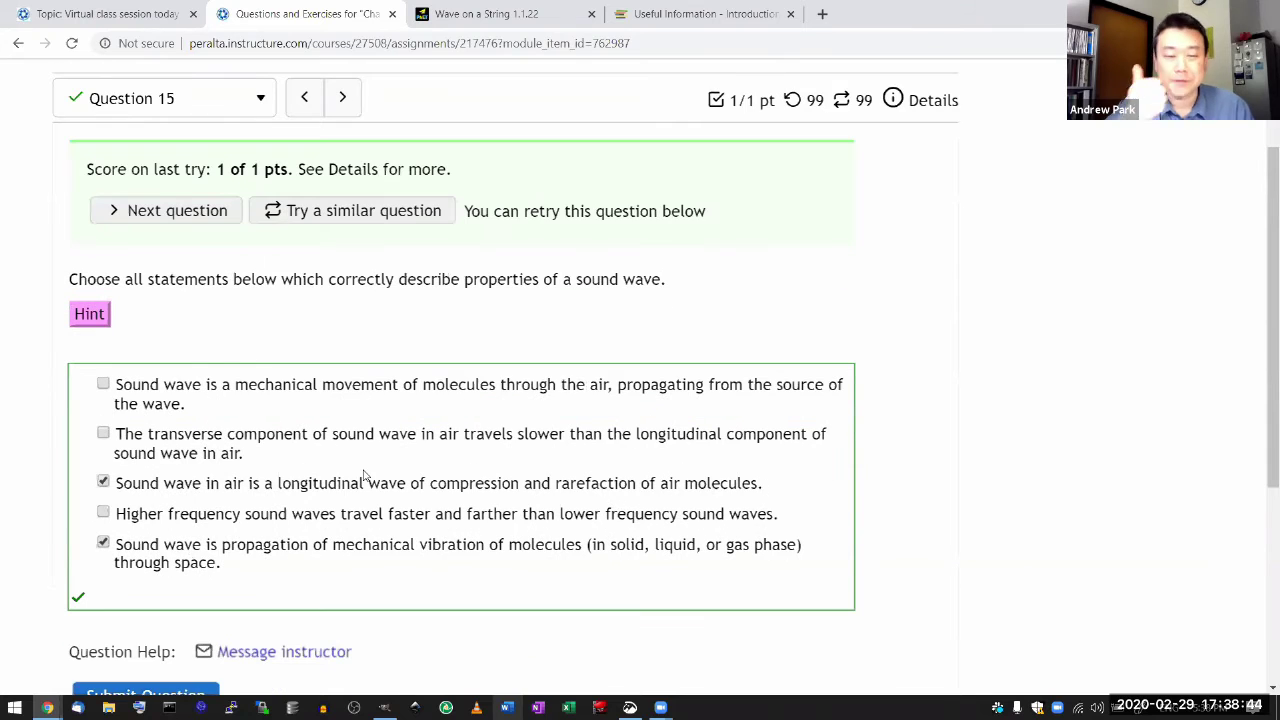
Try the 30,000, 3×10^8 and 300 m/s options on Question 16, then continue to Question 17
left_click(342, 99)
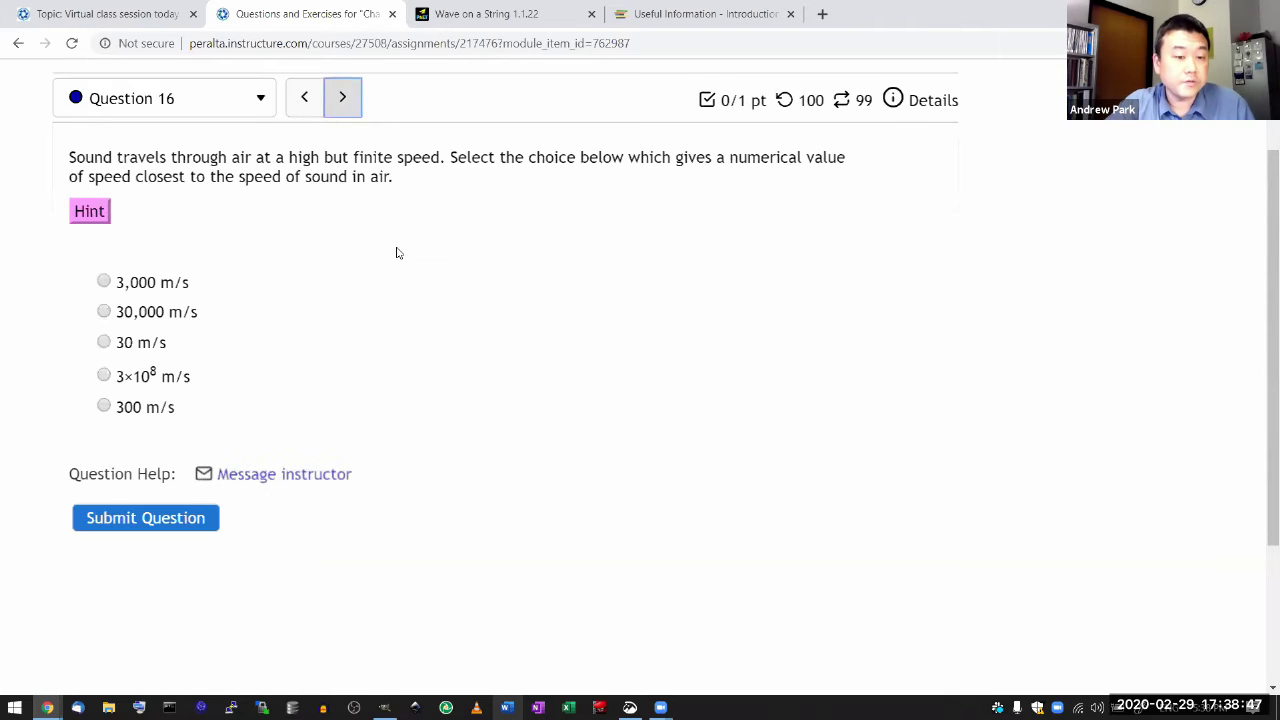
left_click(104, 312)
left_click(104, 376)
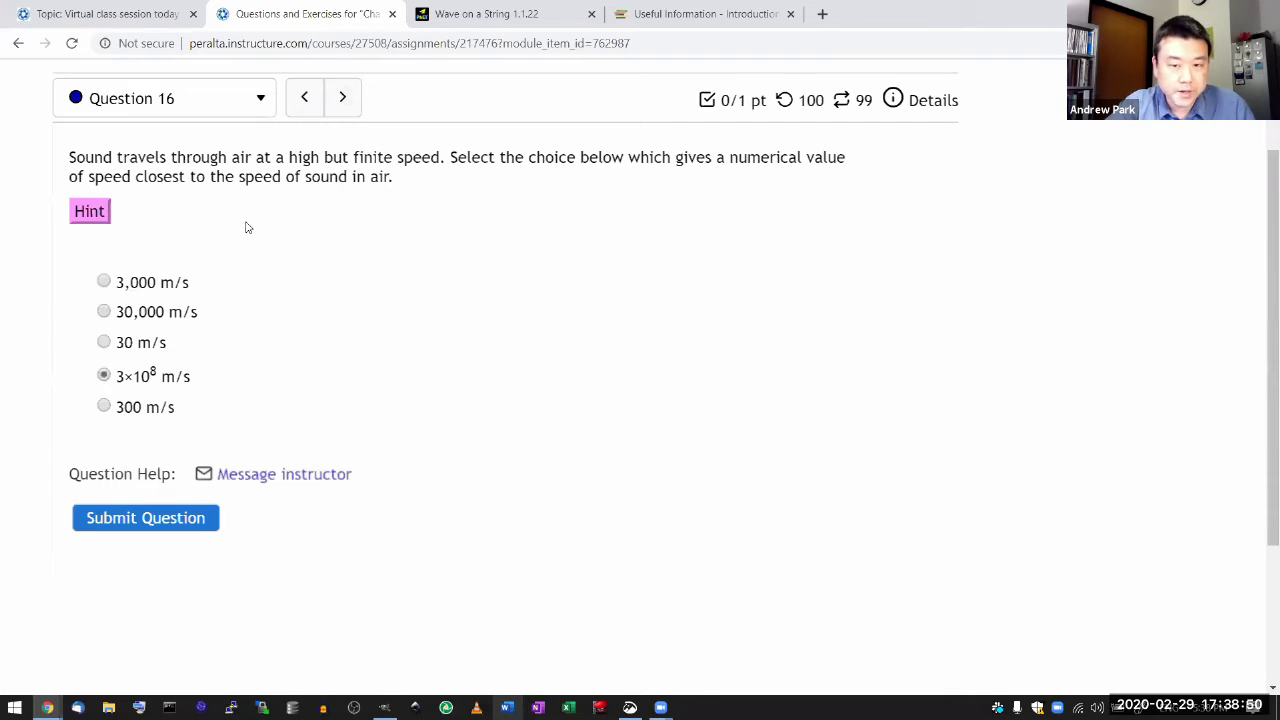
left_click(104, 407)
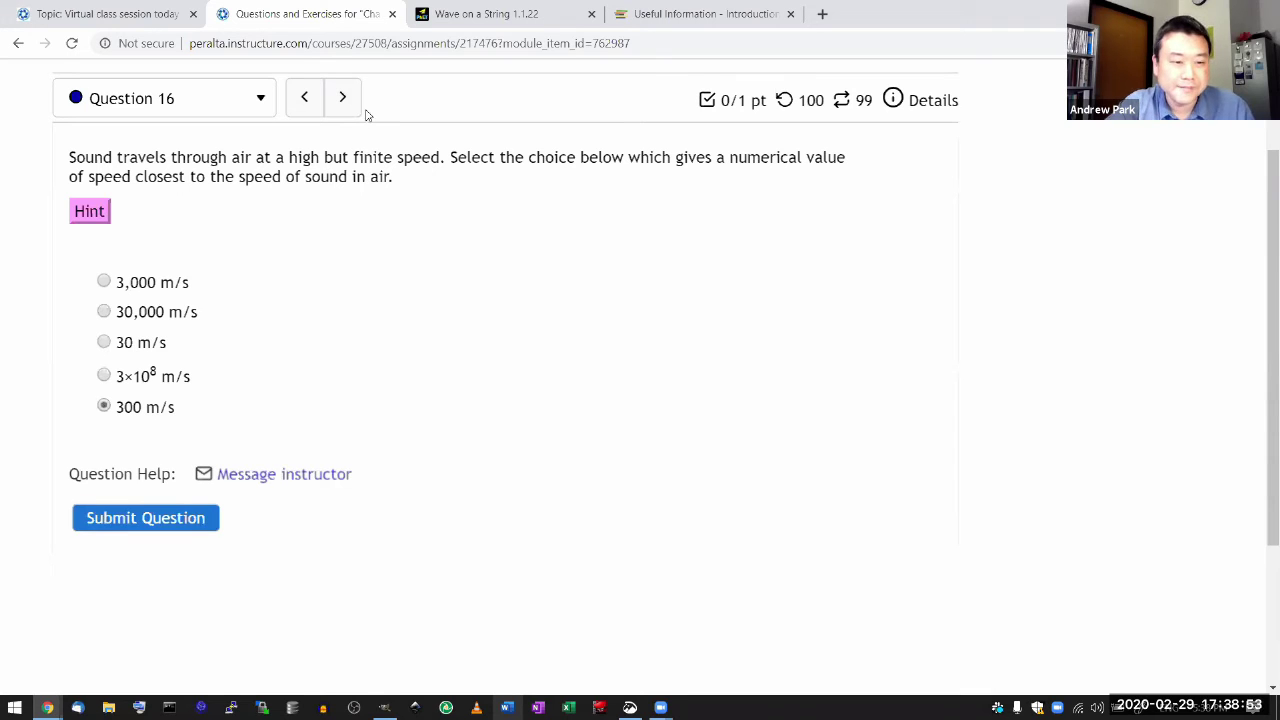
left_click(104, 376)
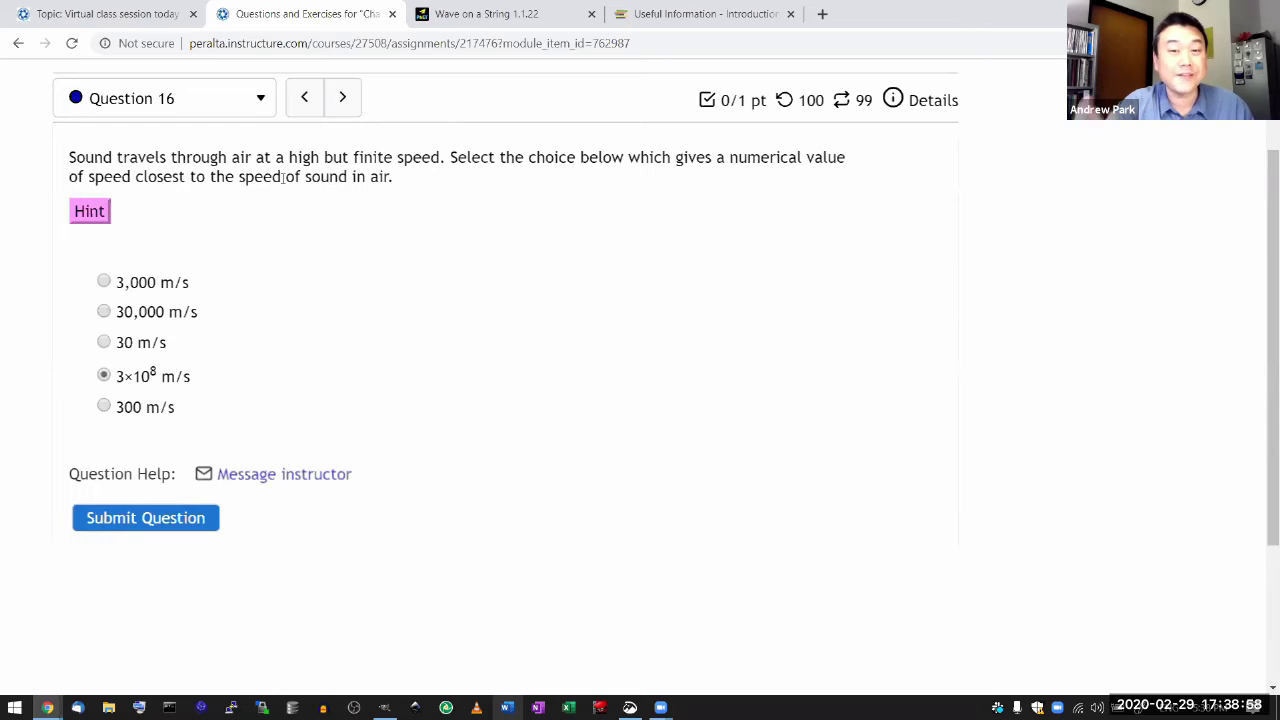
left_click(342, 97)
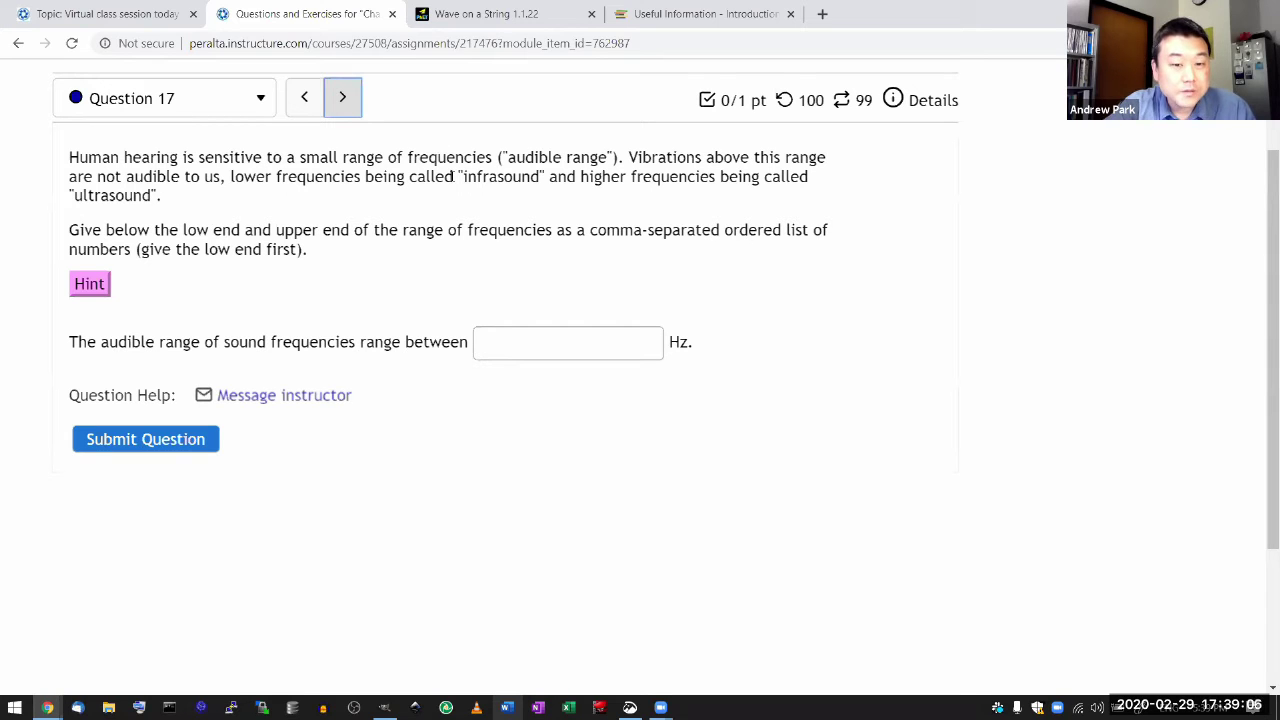
Reveal the hint and submit 20,20000 as the audible frequency range
left_click(89, 284)
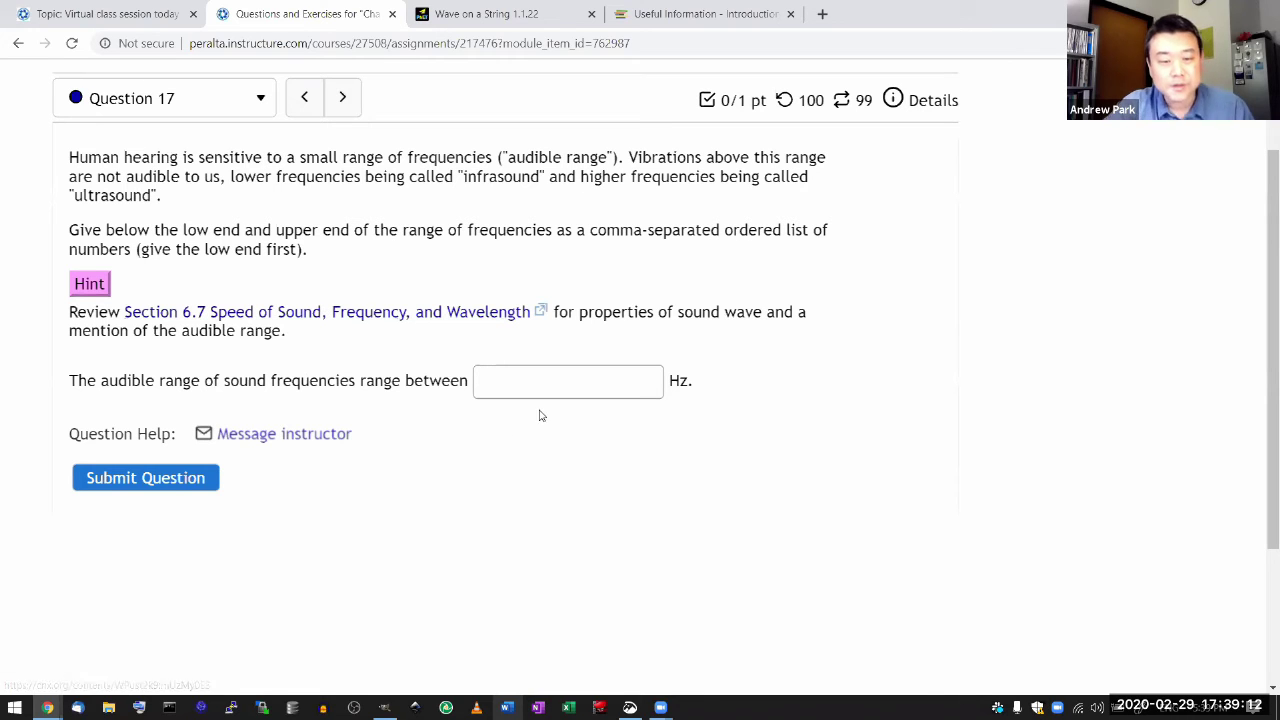
left_click(550, 378)
type("20,2")
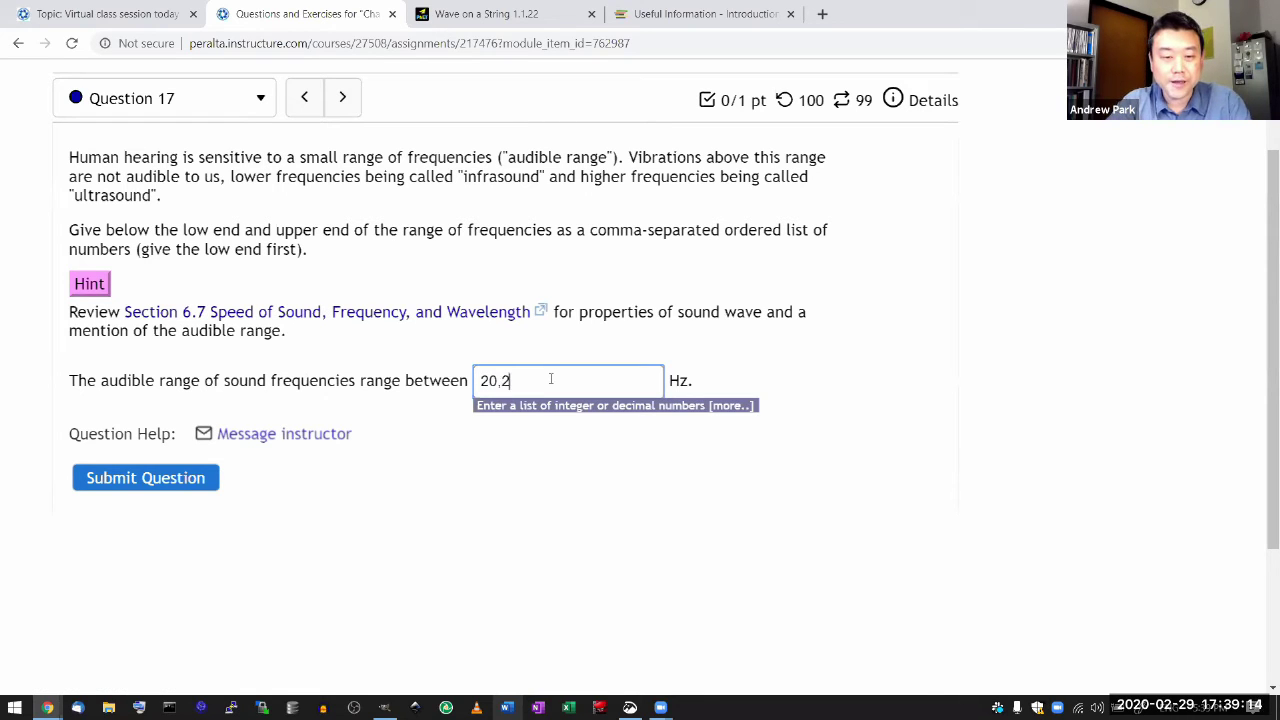
type("0000")
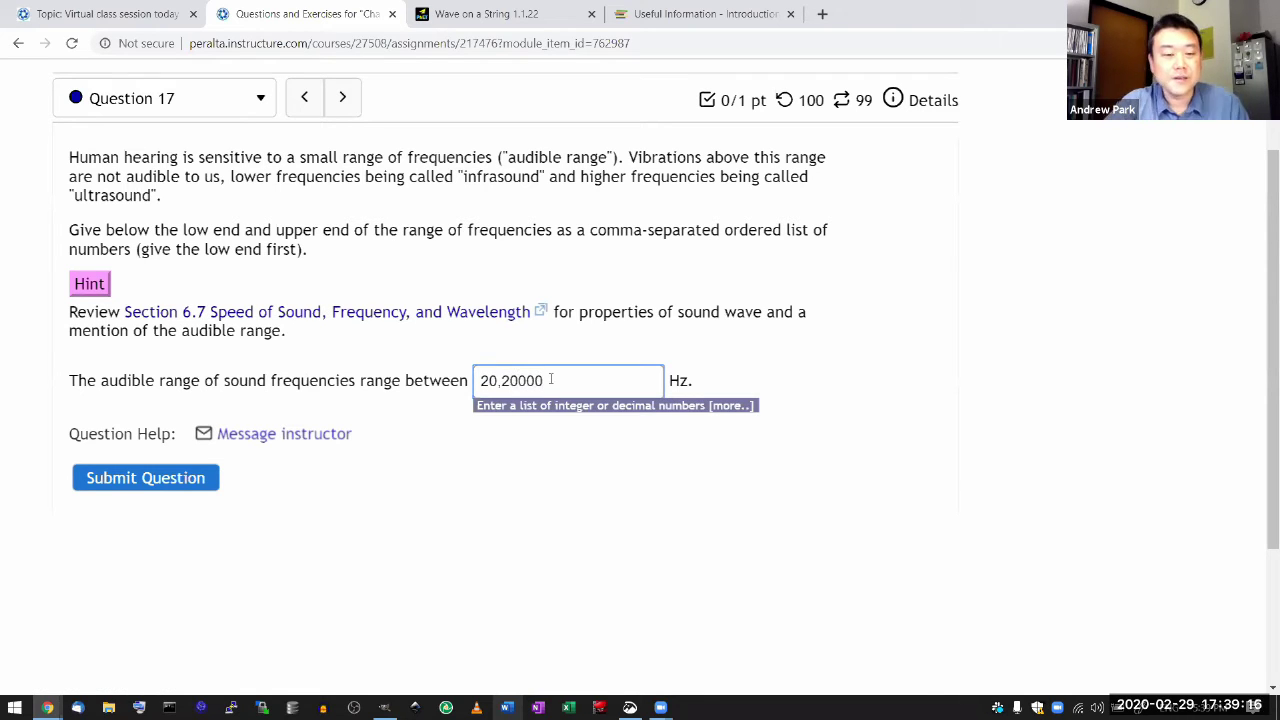
left_click(190, 488)
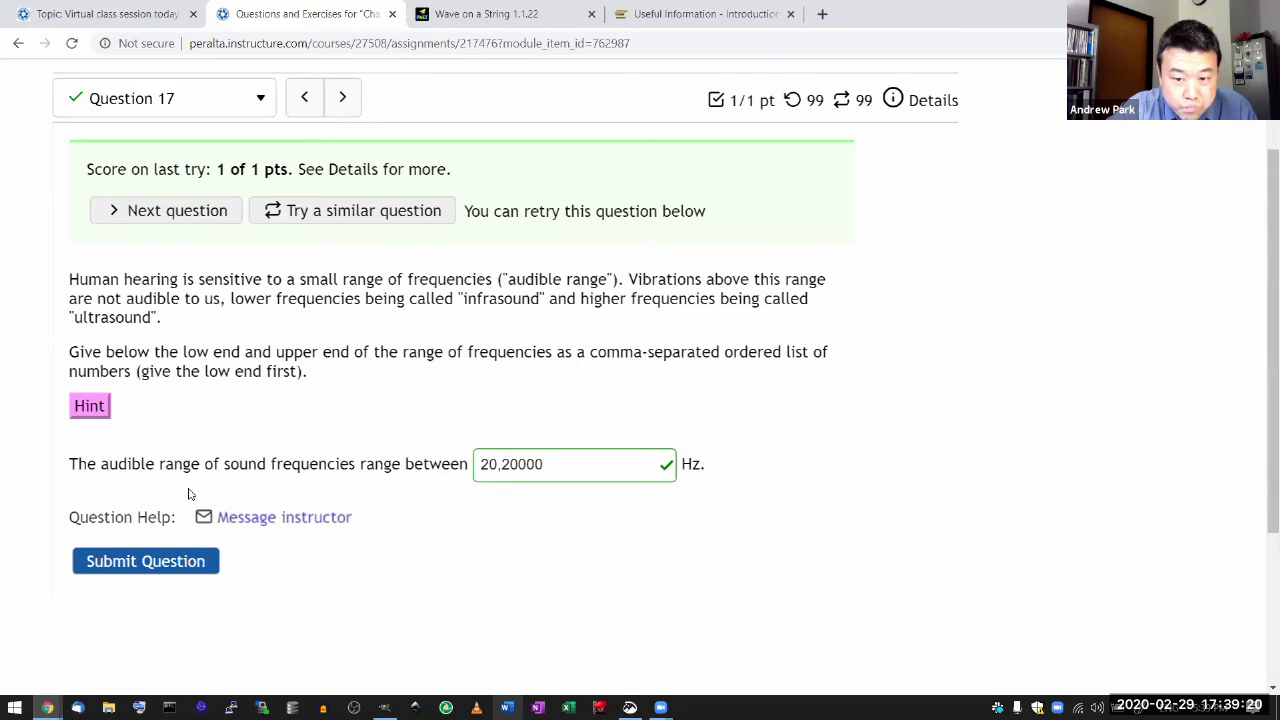
Resubmit the range reversed as 20000,20, then select that answer for replacement
left_click_drag(724, 352, 810, 352)
left_click(571, 470)
key("ctrl+a")
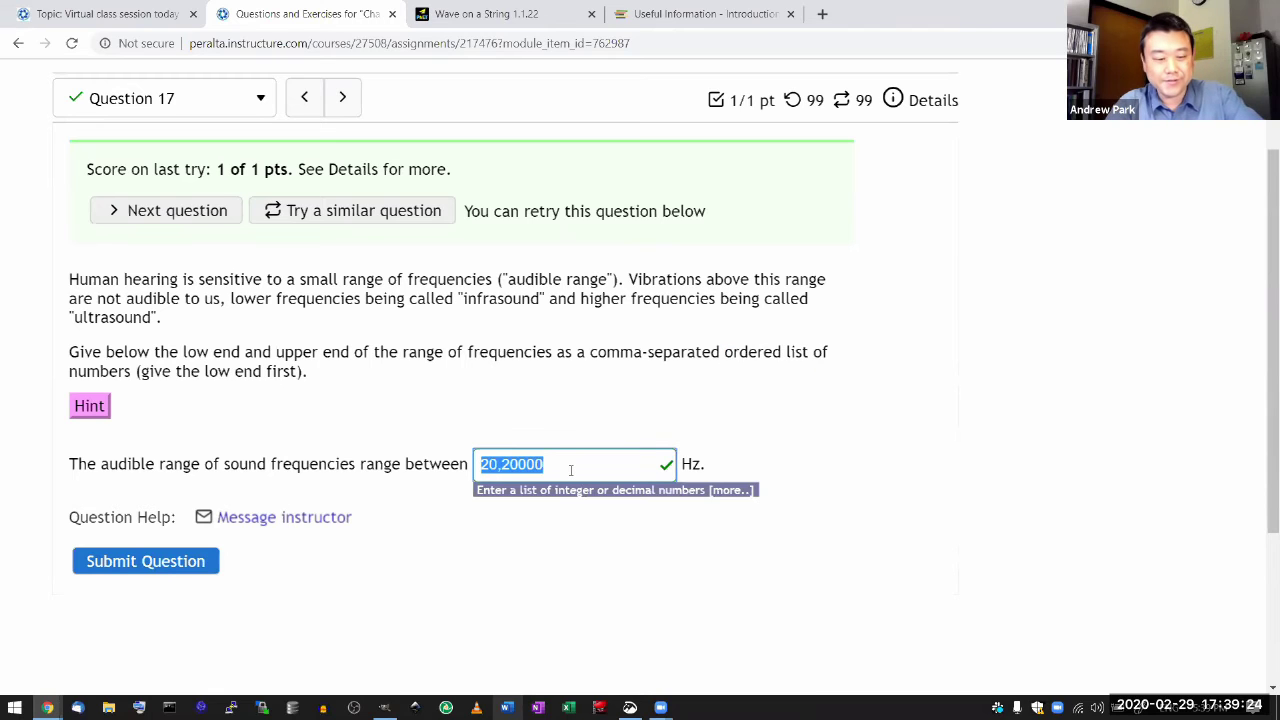
type("20000,20")
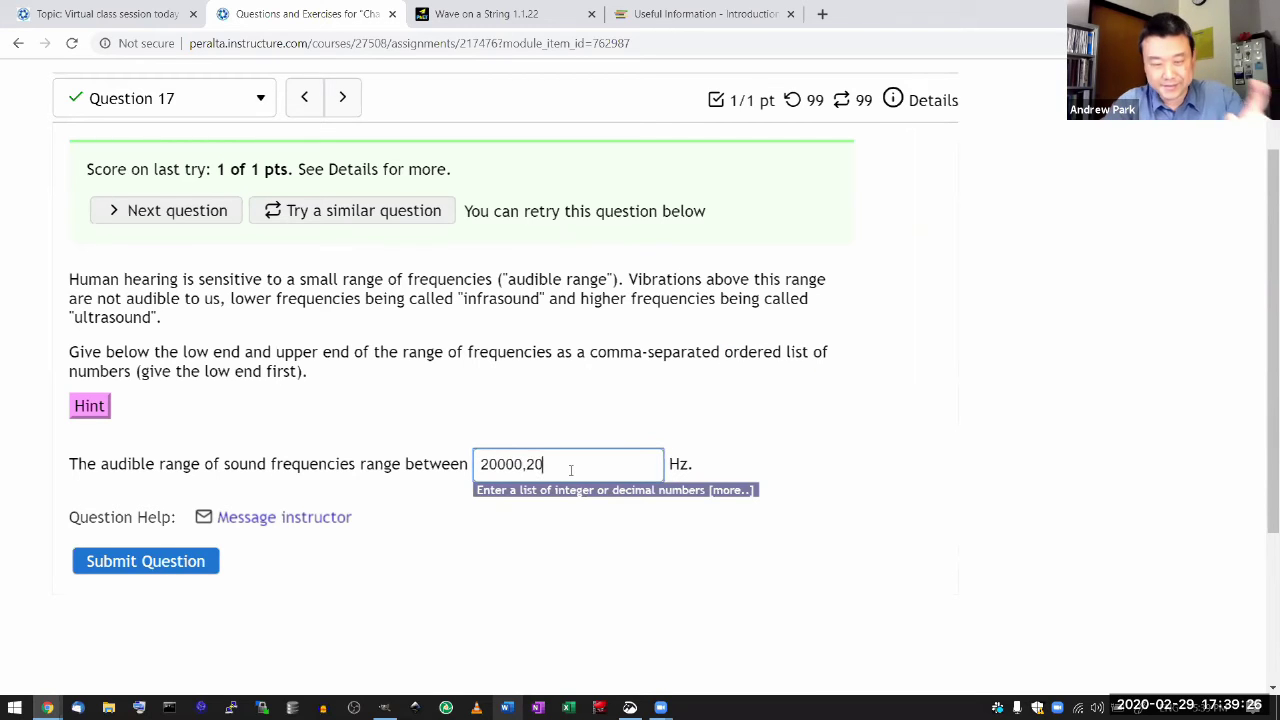
left_click(209, 565)
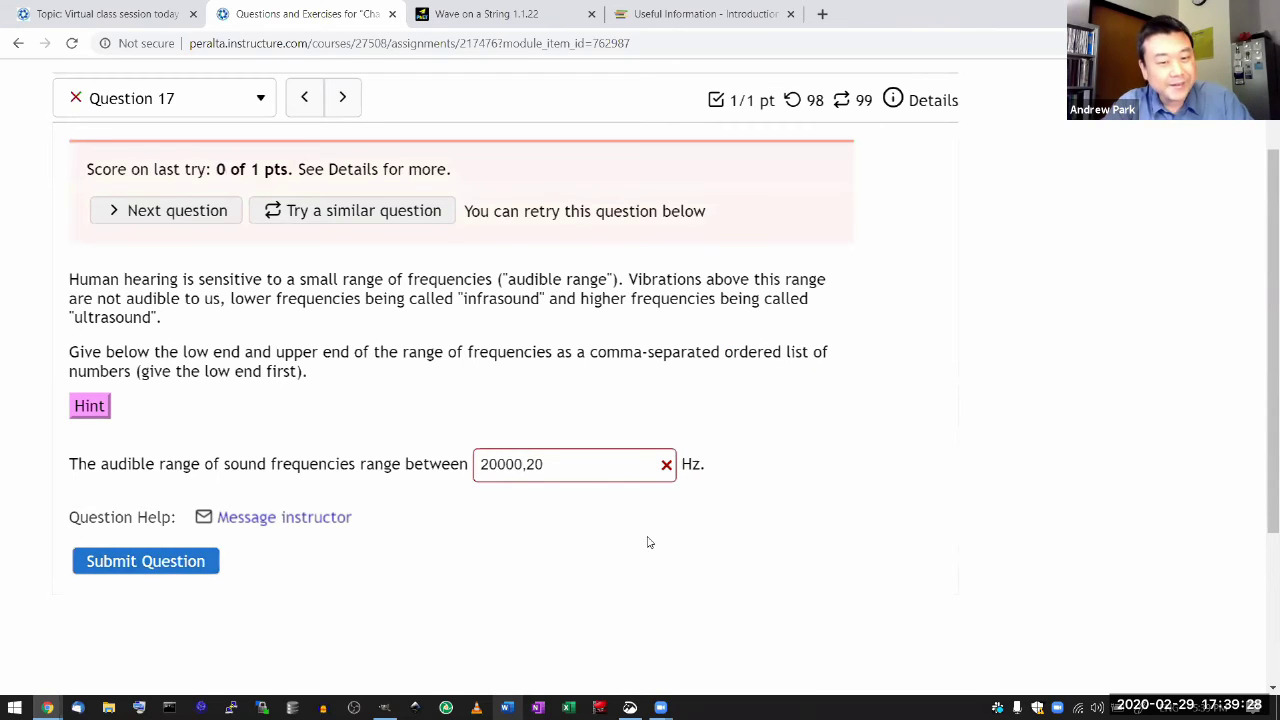
left_click_drag(553, 468, 463, 467)
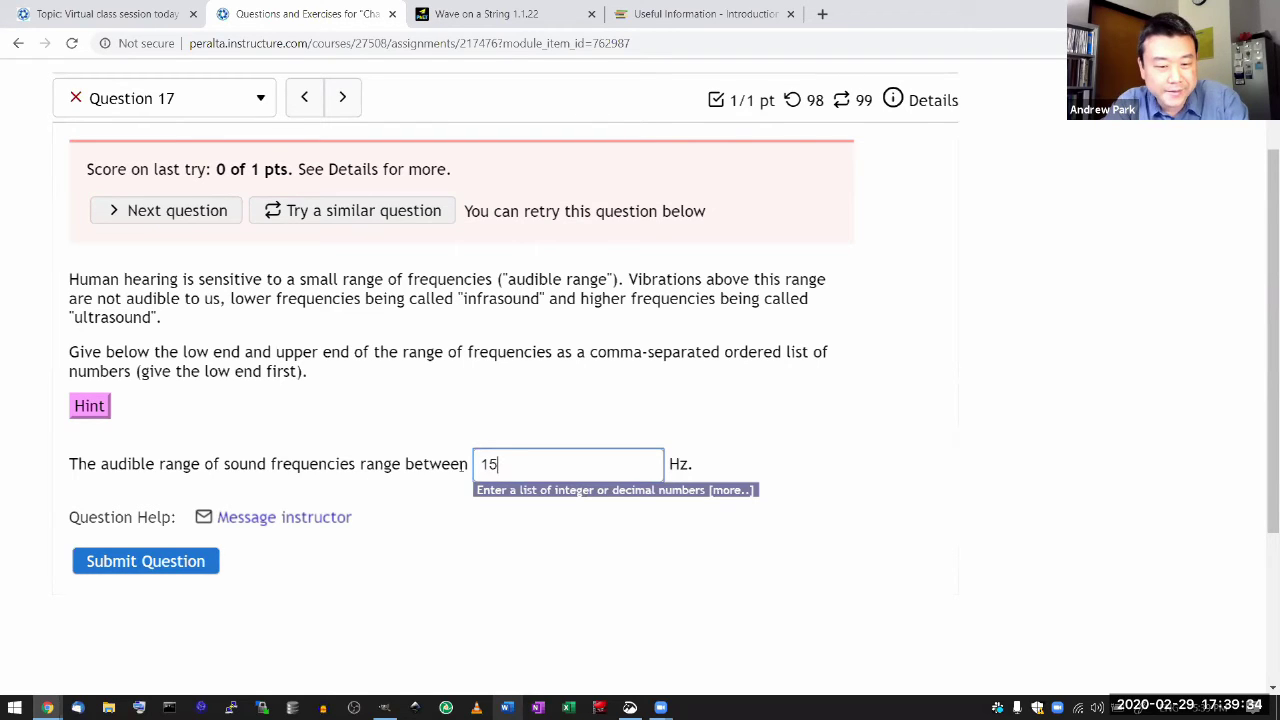
Submit 15,15000 Hz for Question 17, then resubmit it as 20,10000 Hz
type("15000")
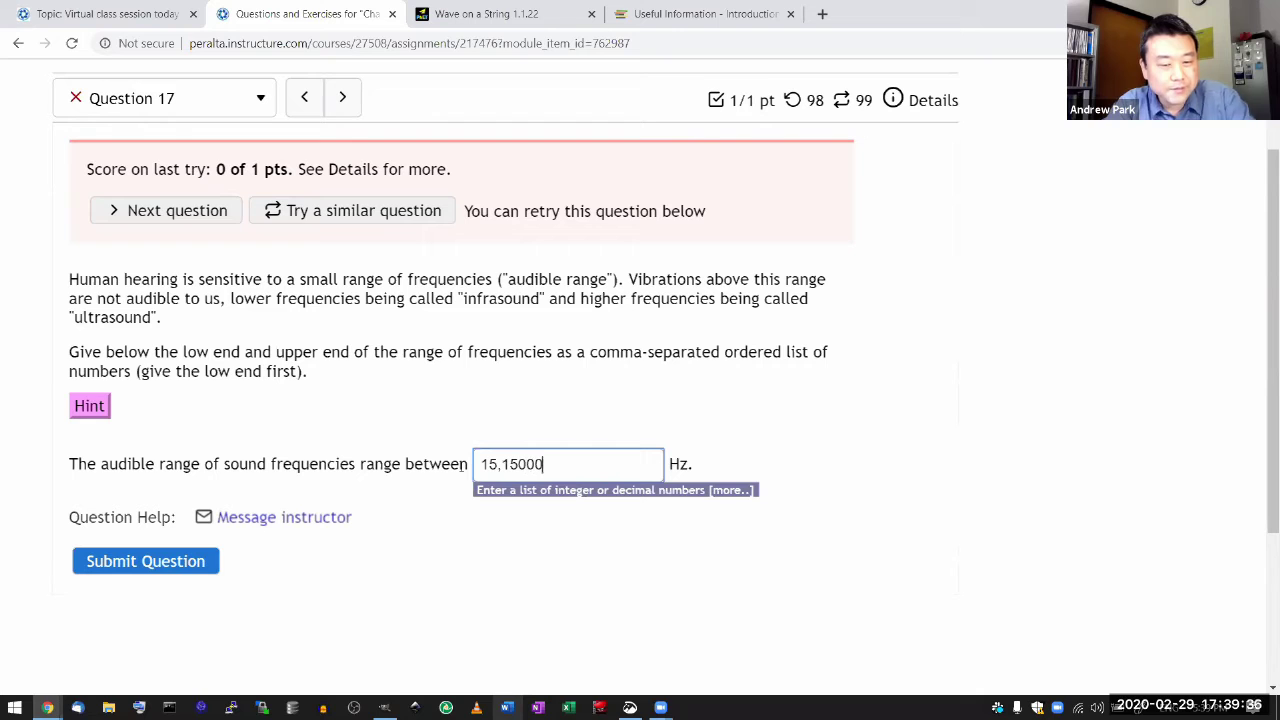
left_click(214, 563)
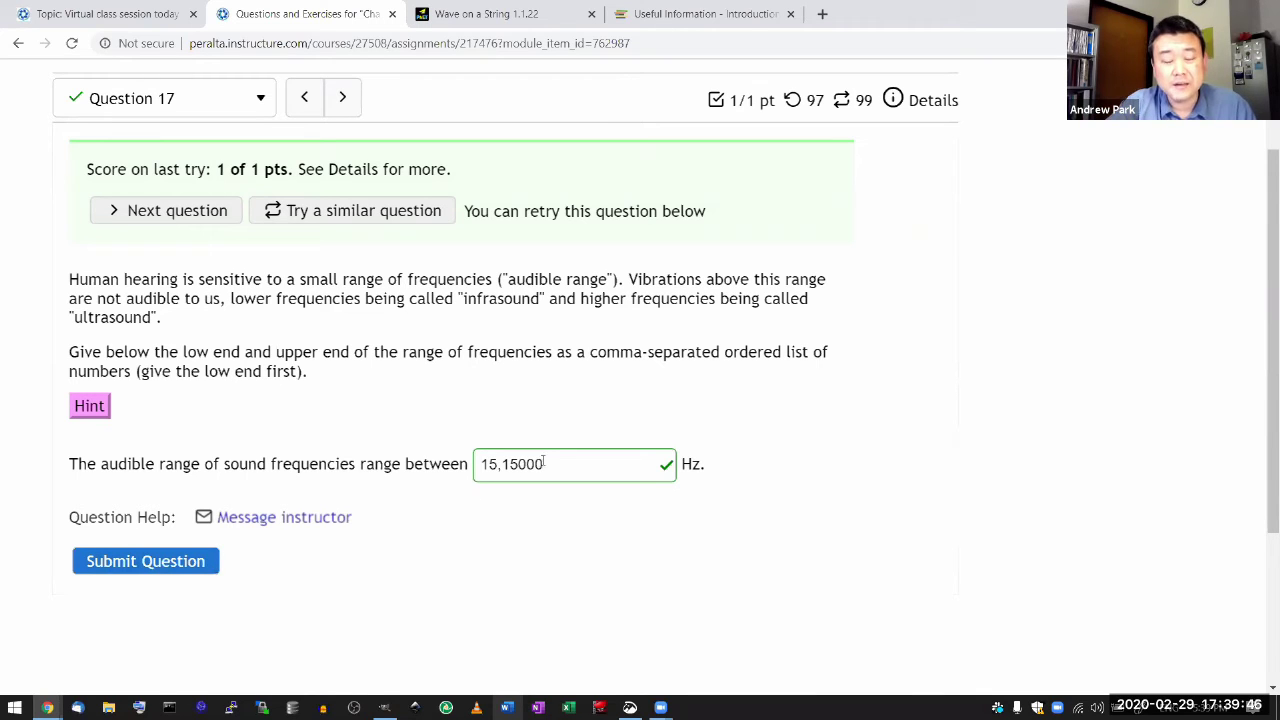
left_click_drag(544, 463, 507, 469)
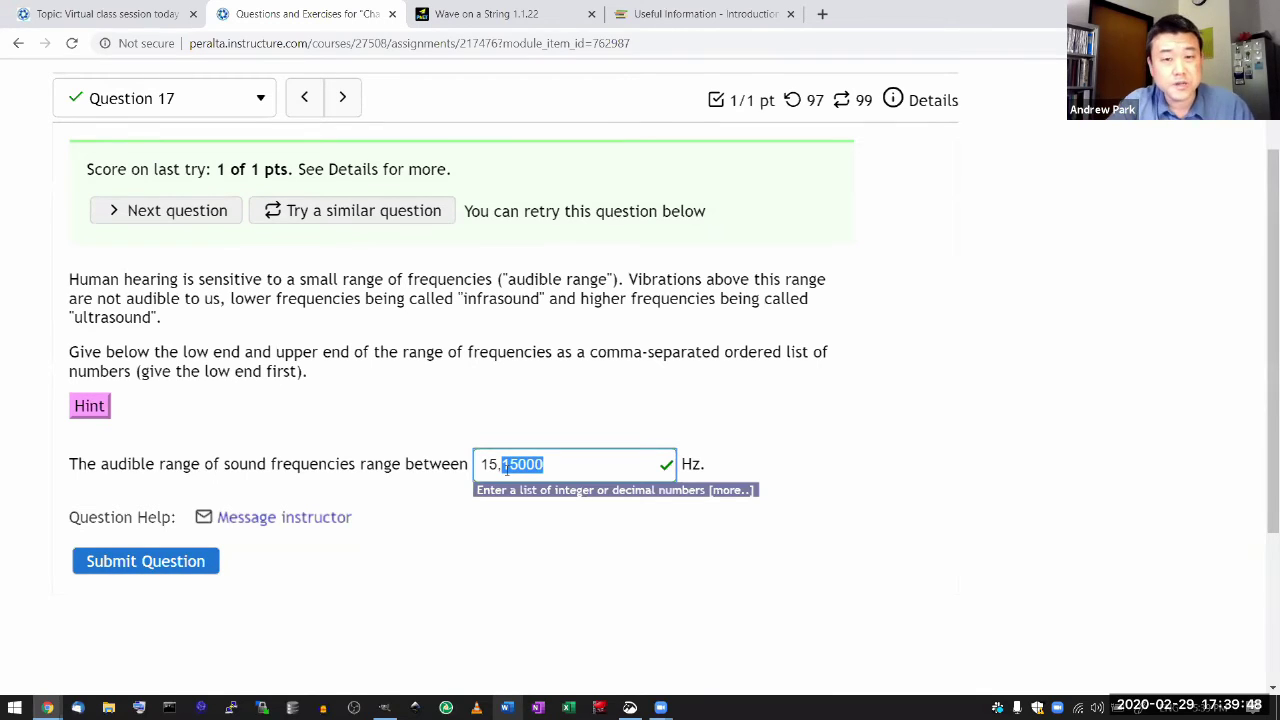
type("10")
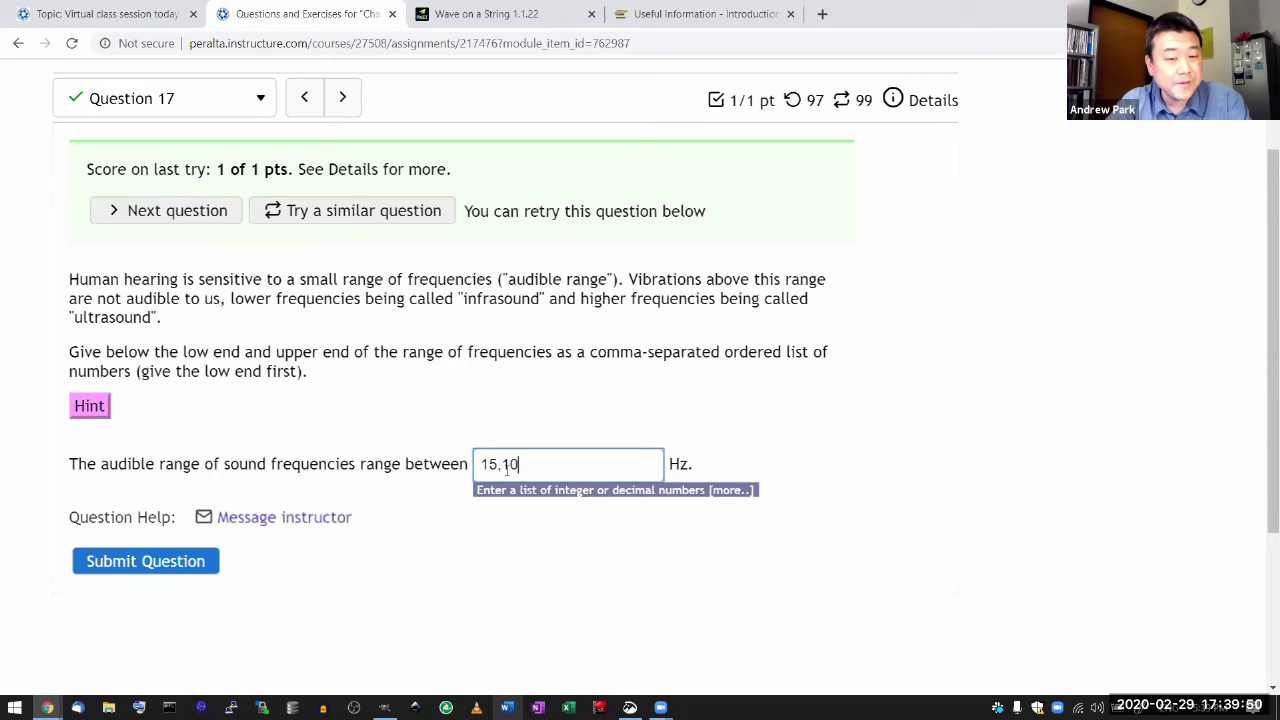
type("000")
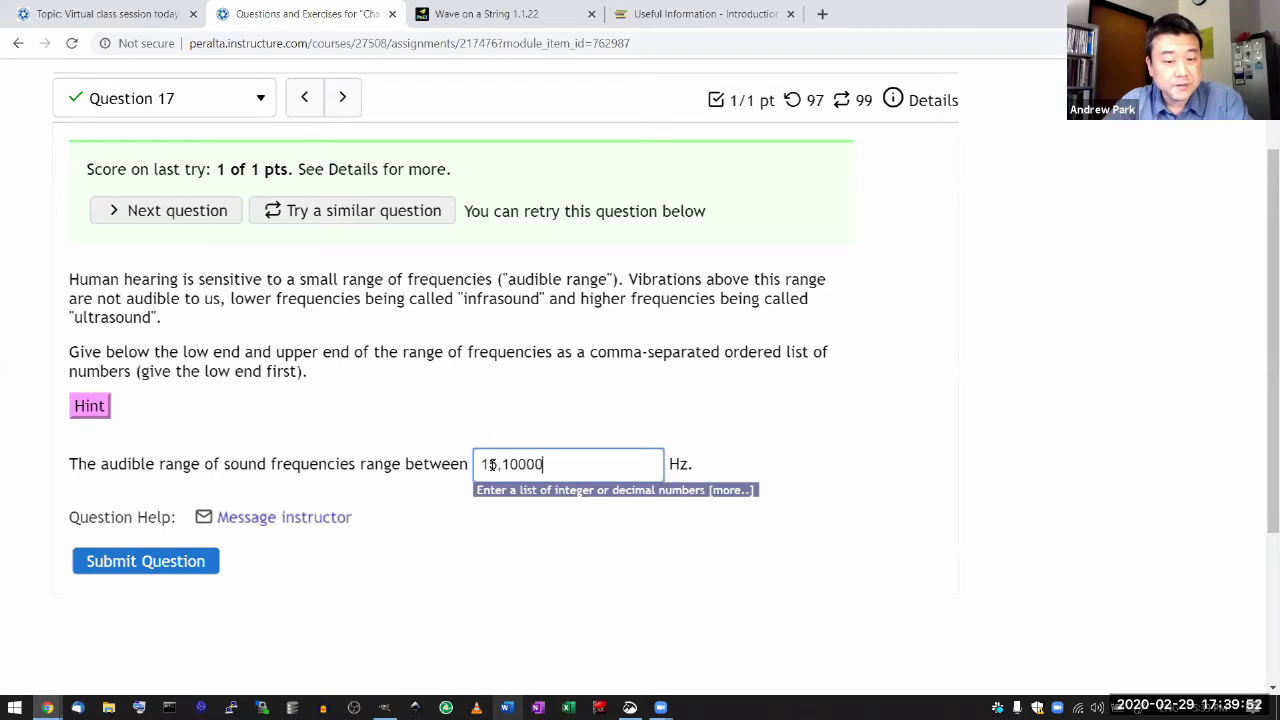
left_click_drag(498, 464, 481, 465)
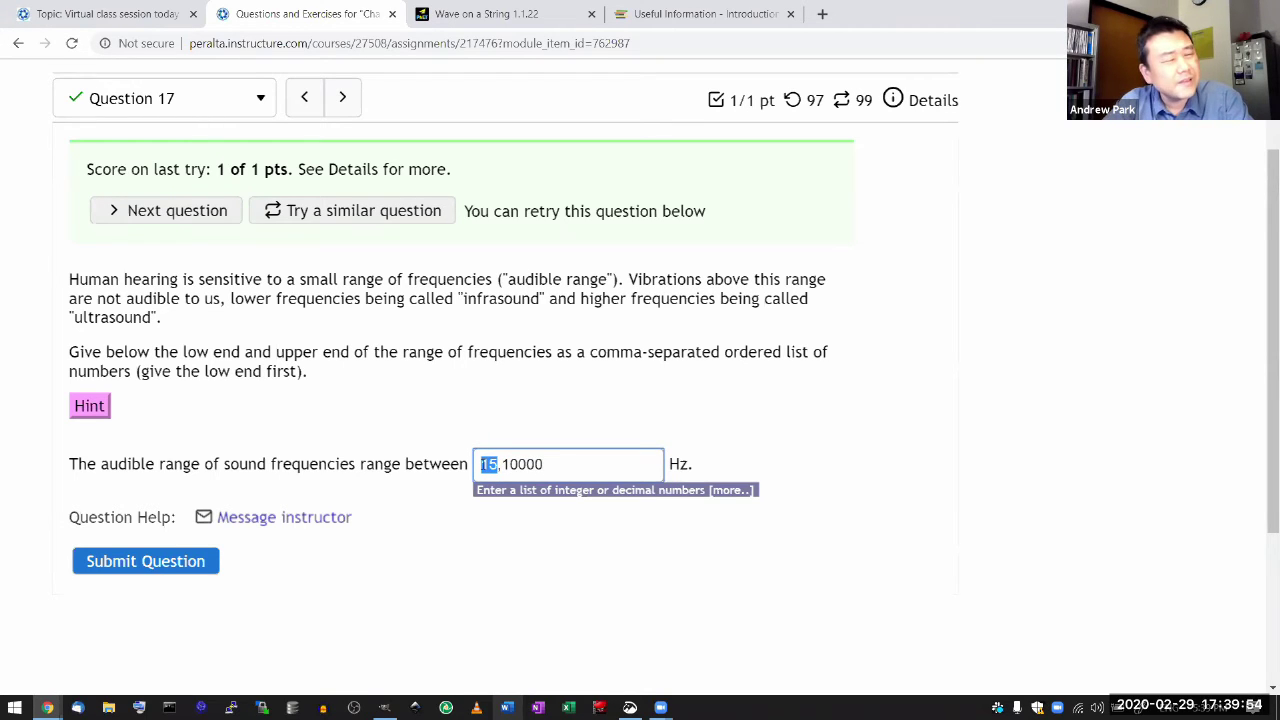
type("20")
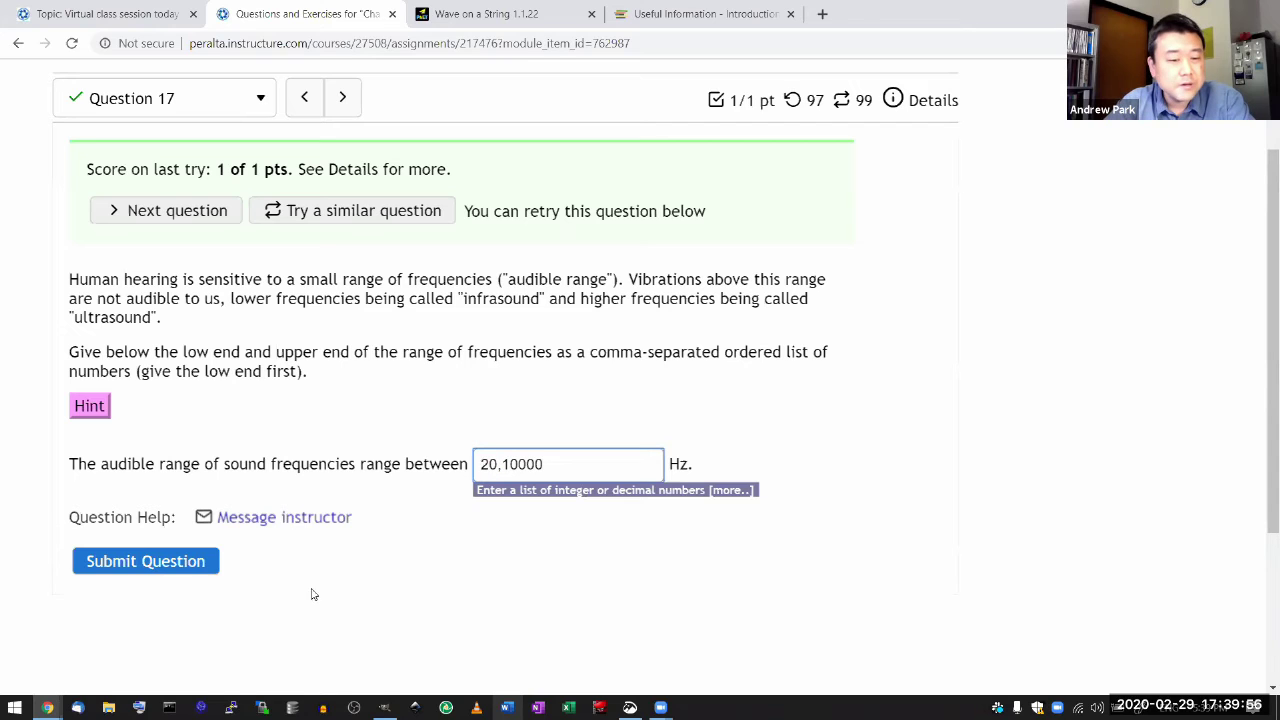
left_click(177, 565)
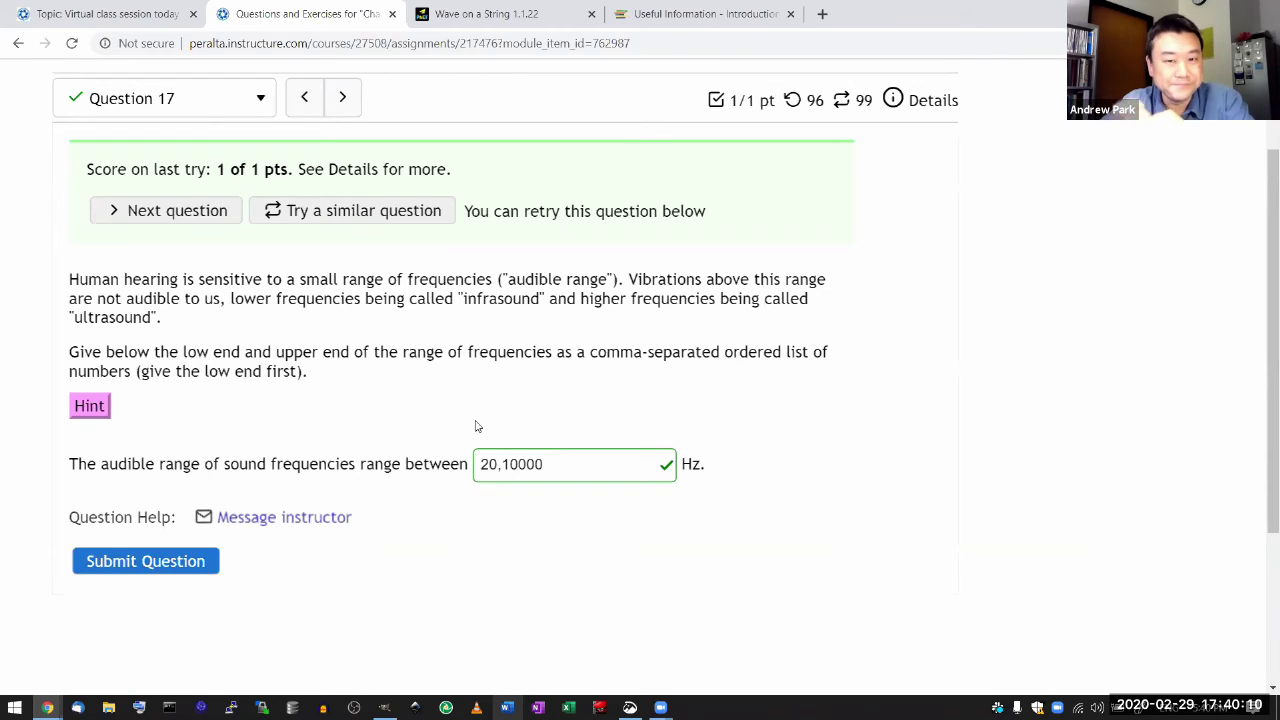
Resubmit Question 17's range as 20,5000 and then as 20,9000
left_click(517, 465)
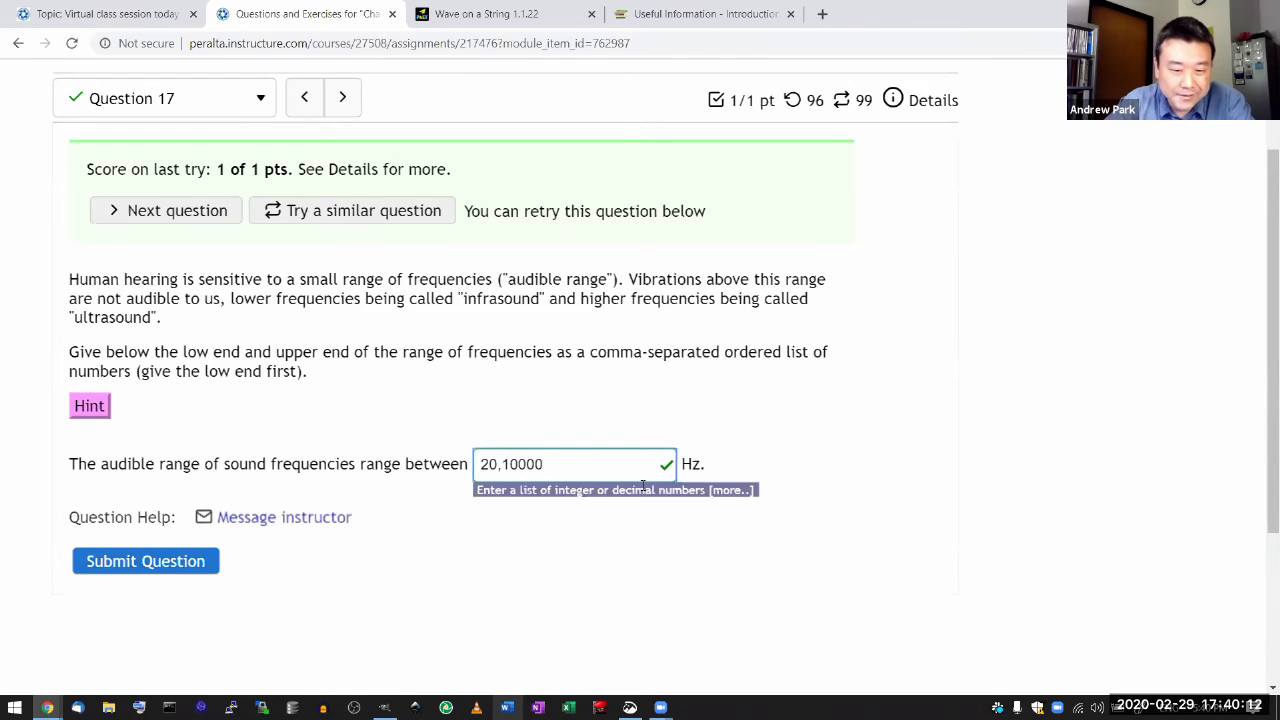
key("BackSpace")
key("BackSpace")
type("5")
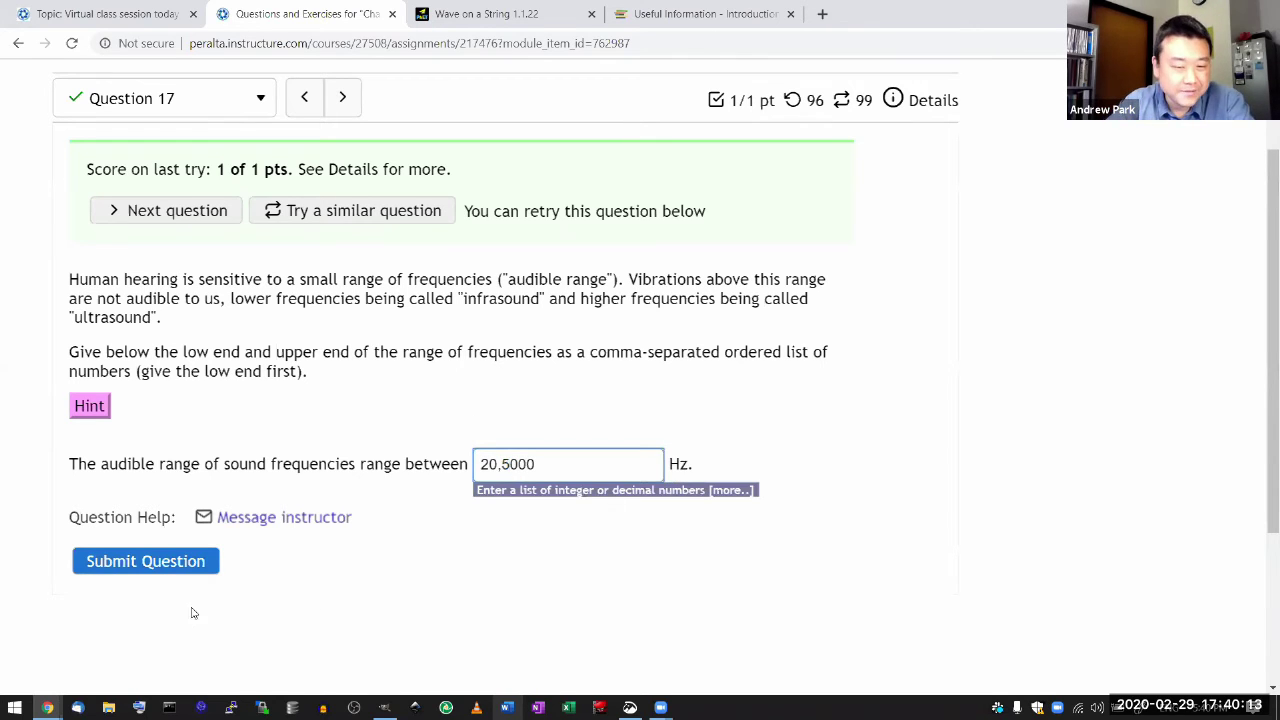
left_click(118, 570)
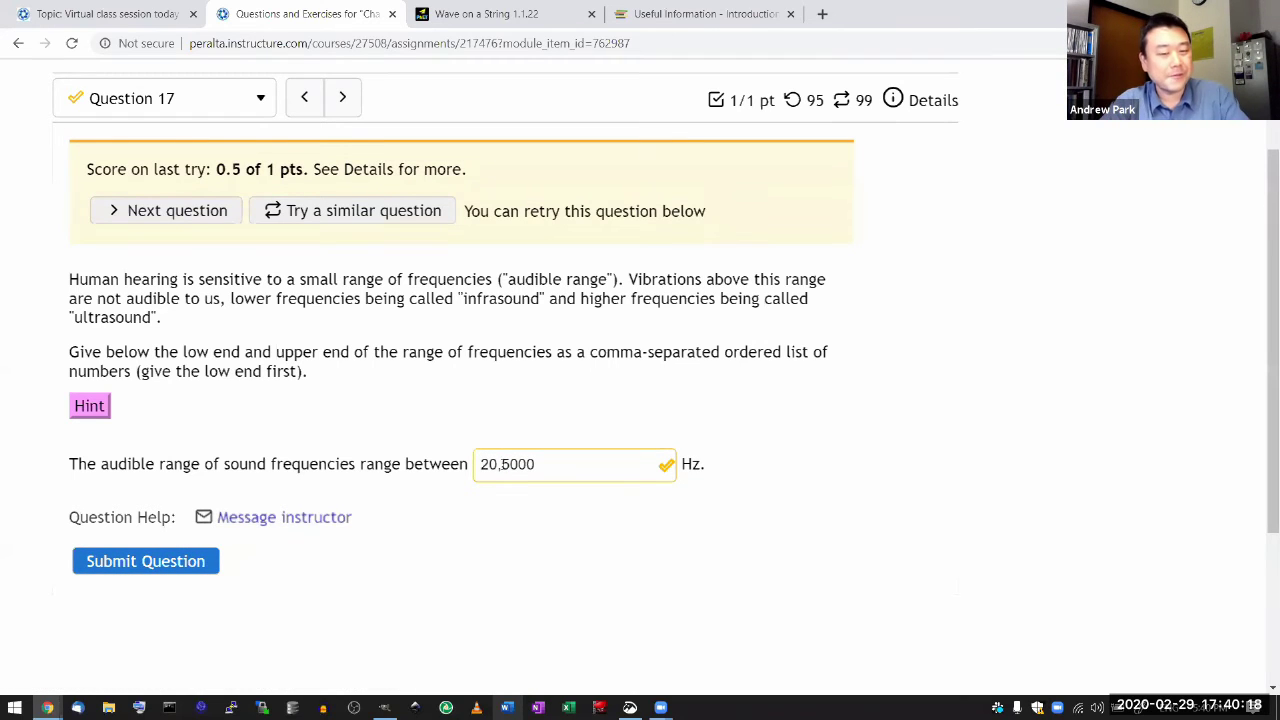
left_click(510, 464)
key("BackSpace")
type("9")
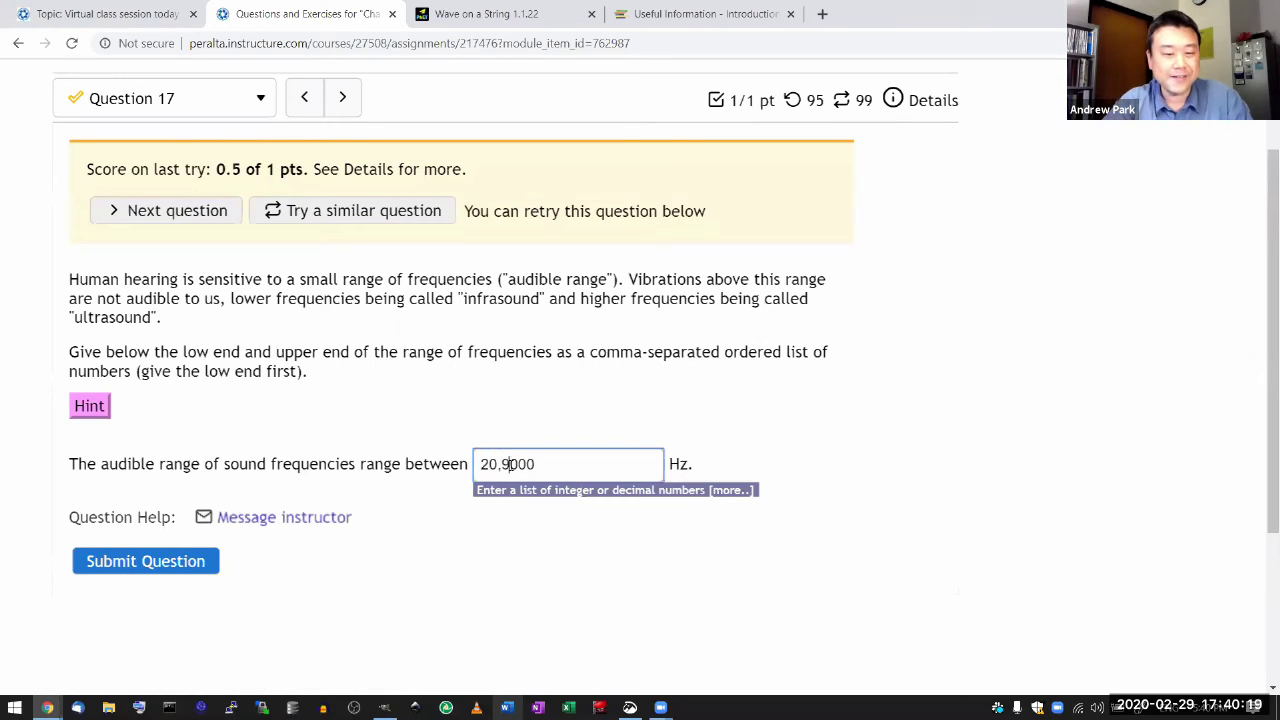
left_click(123, 566)
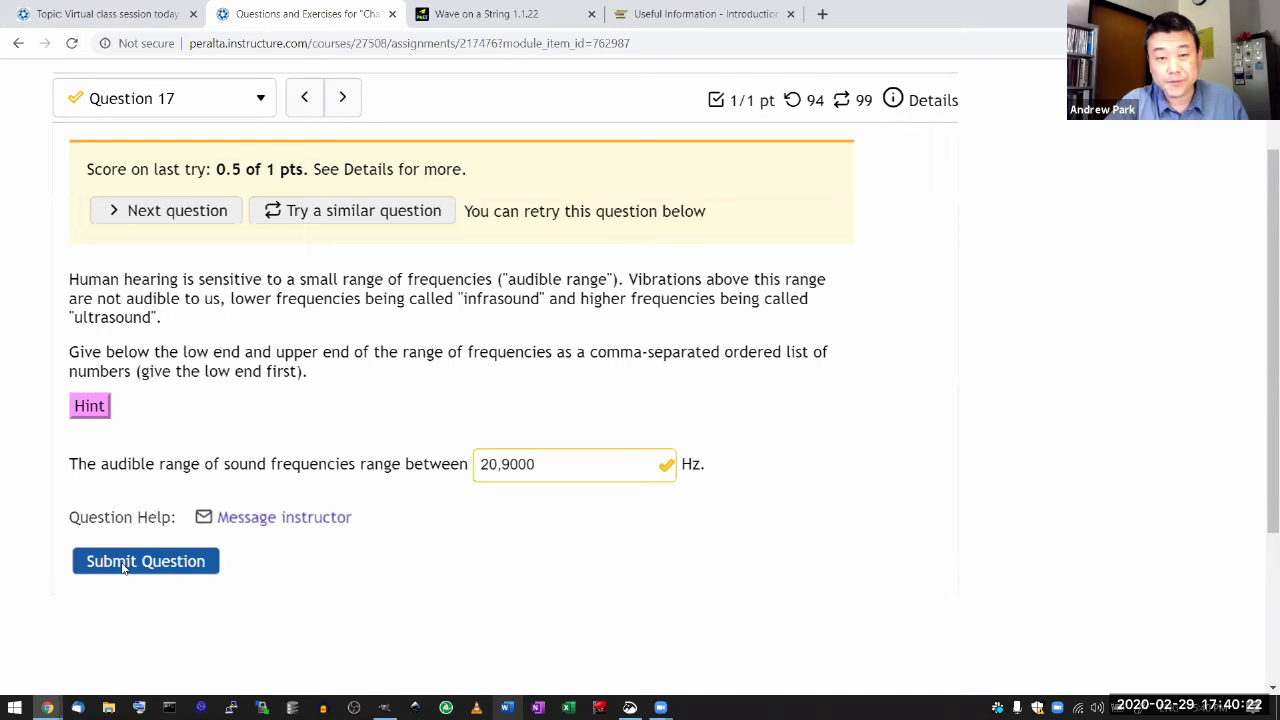
Change the upper limit to 9999 and resubmit 20,9999
left_click(510, 464)
key("BackSpace")
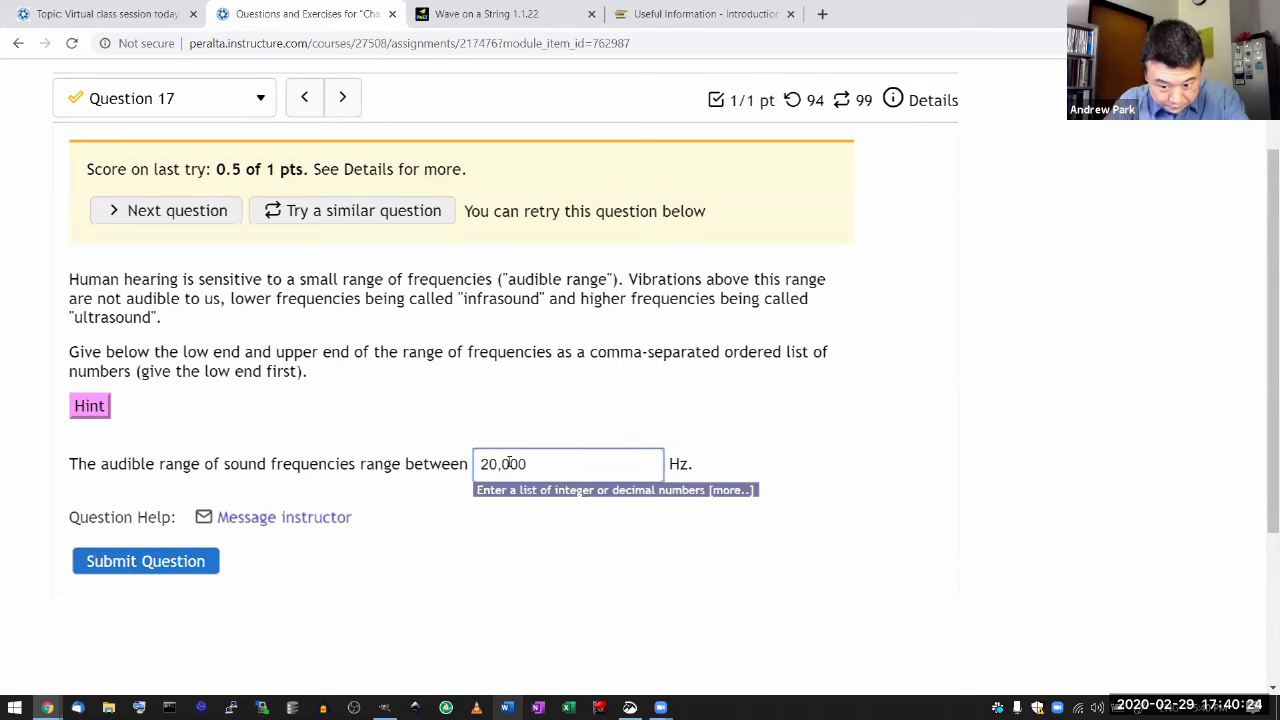
type("9")
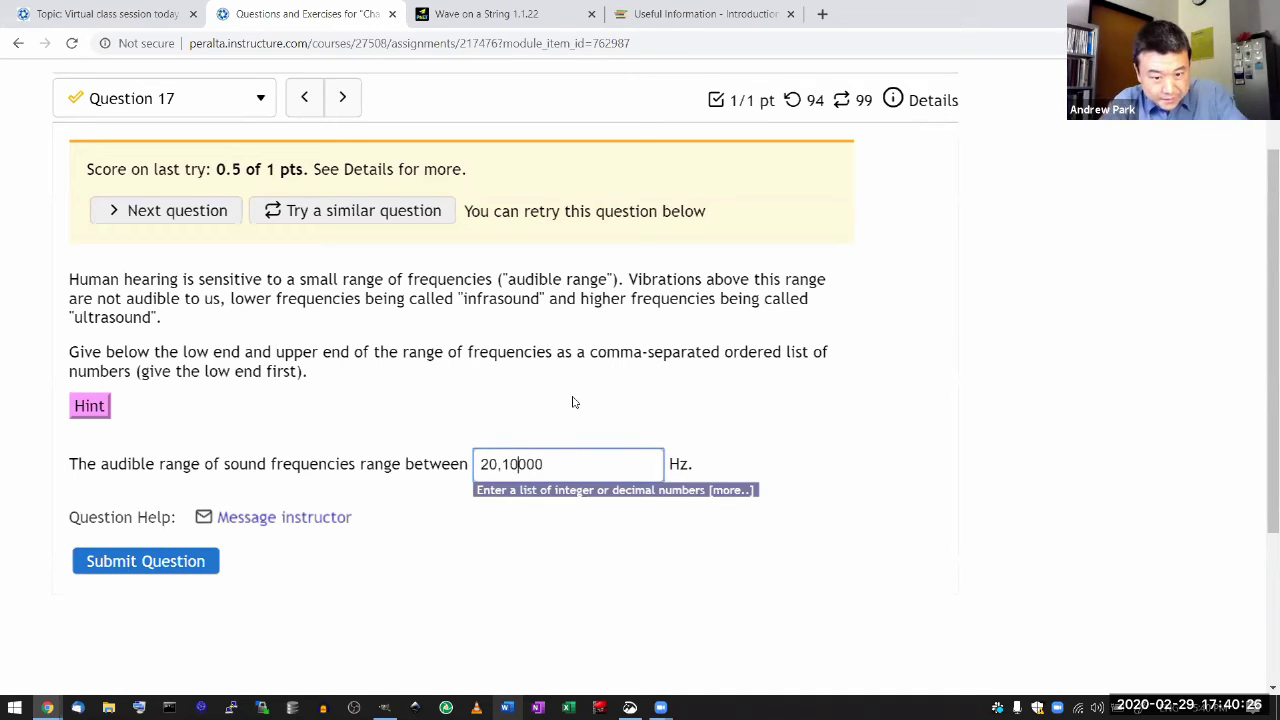
key("BackSpace")
key("shift+End")
type("999")
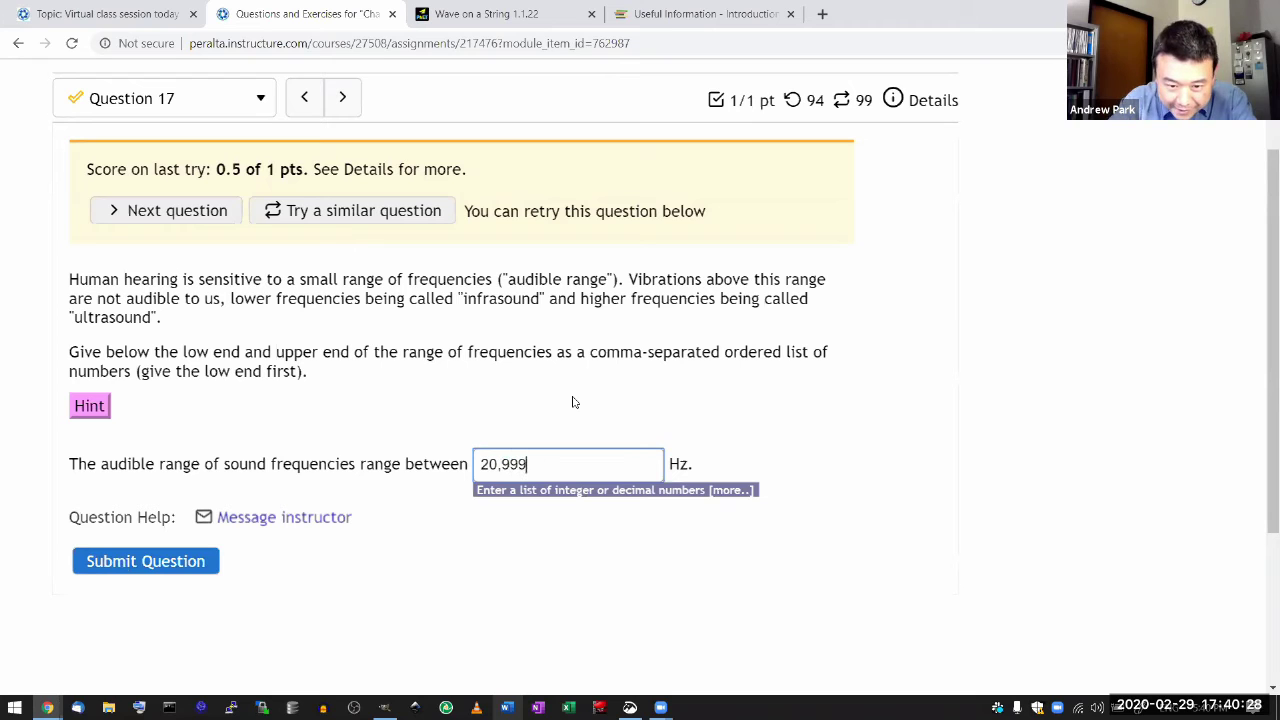
type("9")
left_click(205, 563)
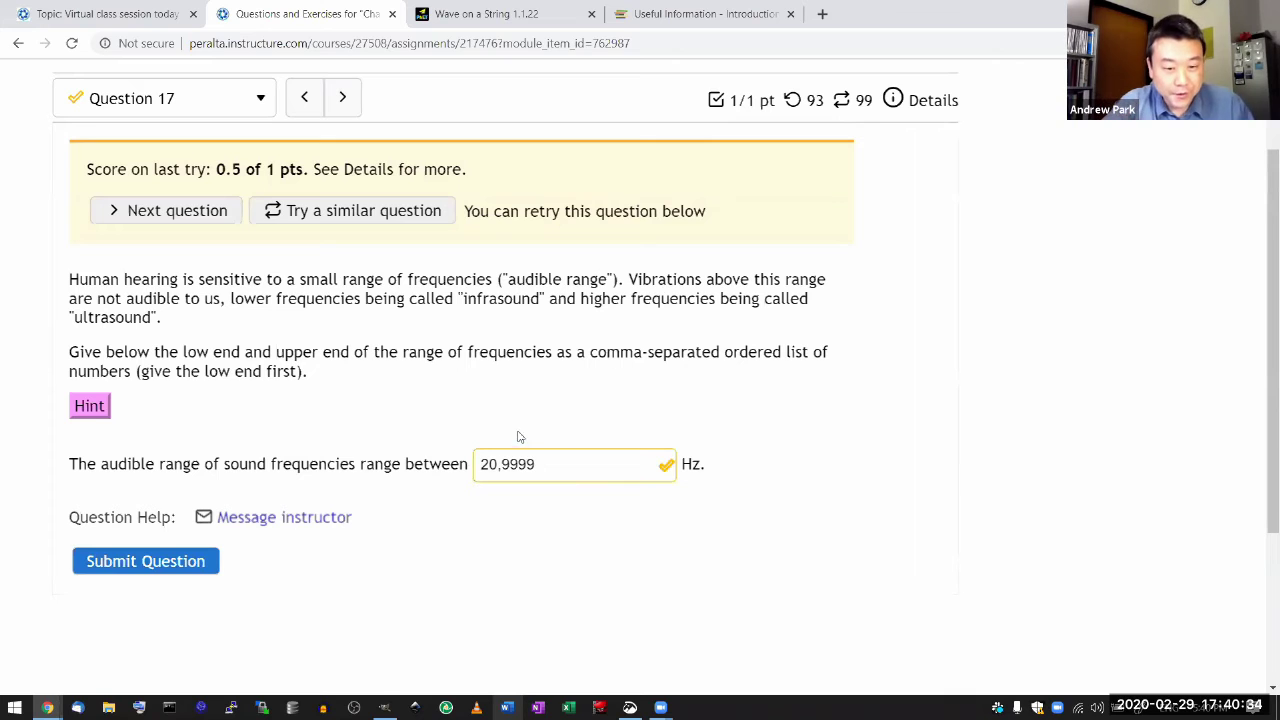
Try 20,30000 and then 20,30001, then advance to Question 18
left_click(535, 463)
key("shift+Left")
key("shift+Left")
key("shift+Left")
key("shift+Left")
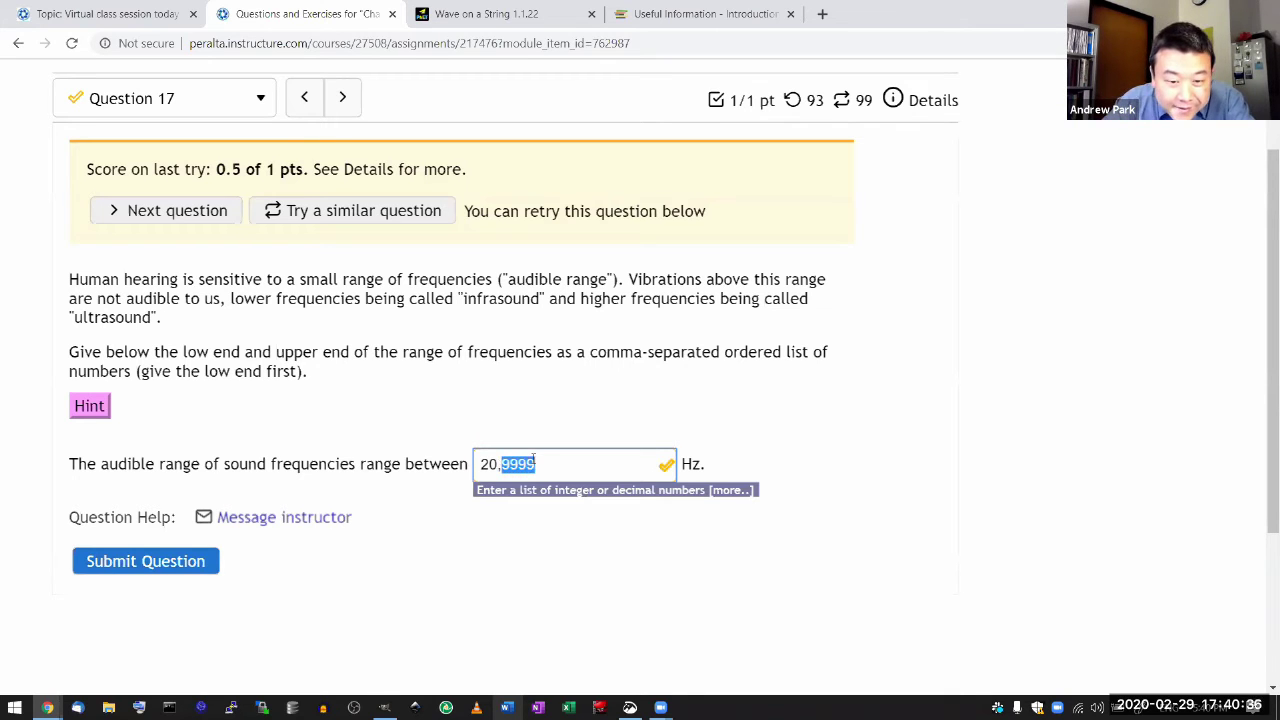
type("30000")
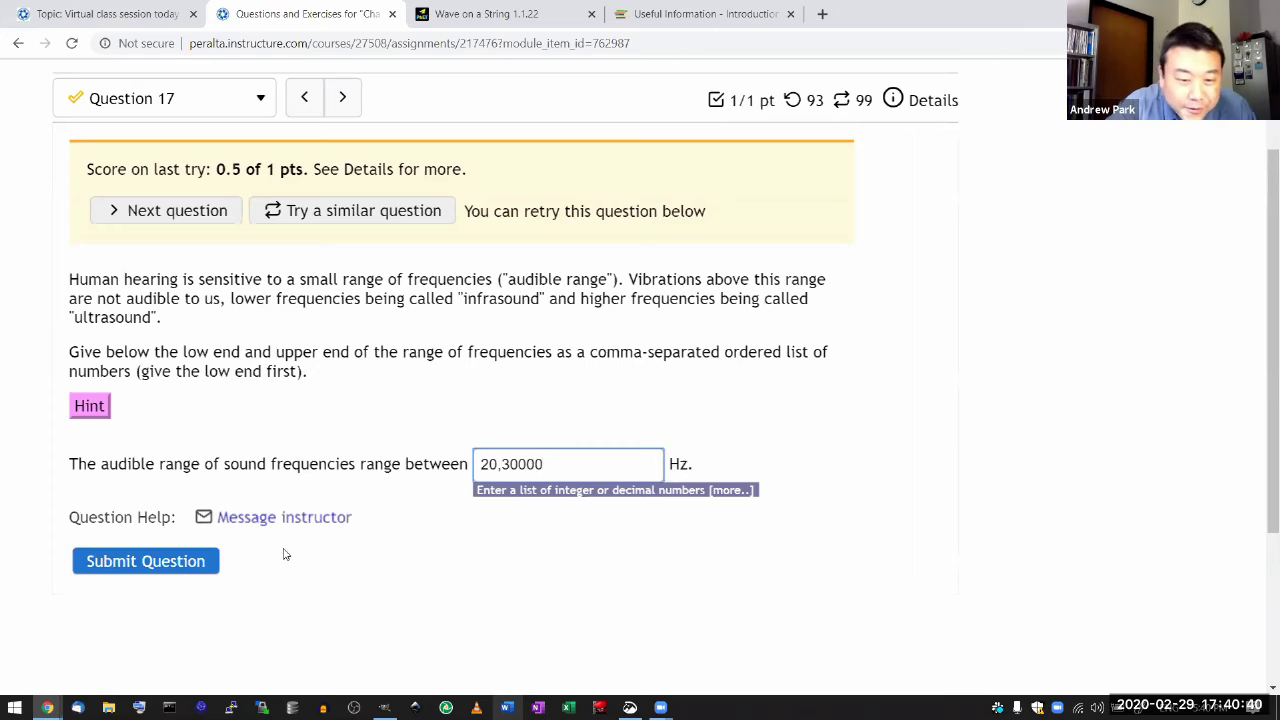
left_click(215, 562)
left_click(552, 466)
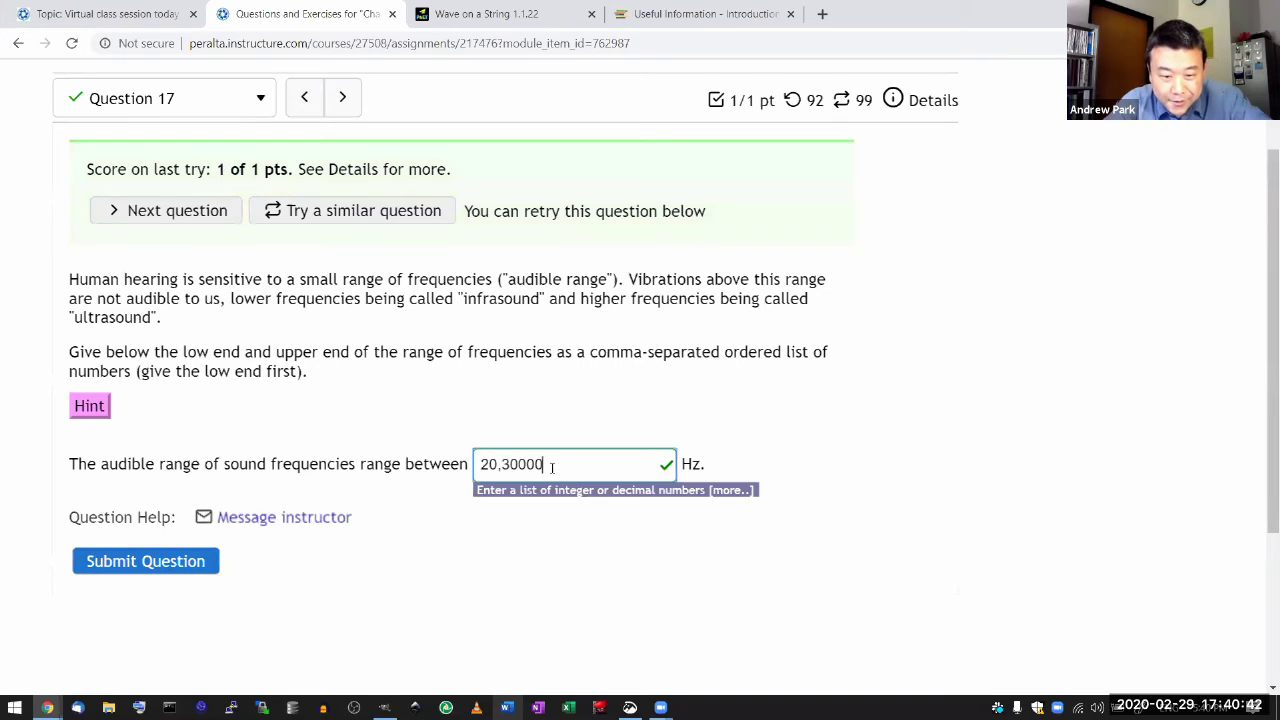
key("BackSpace")
type("1")
left_click(201, 566)
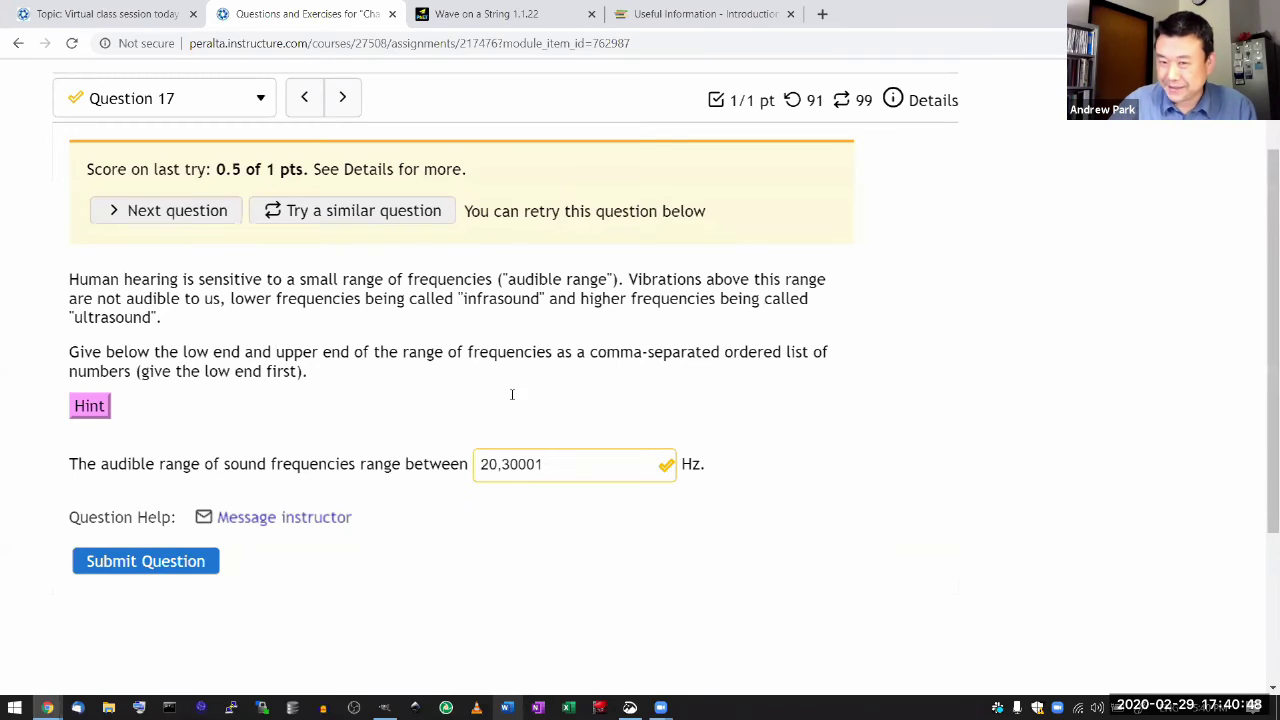
left_click(343, 98)
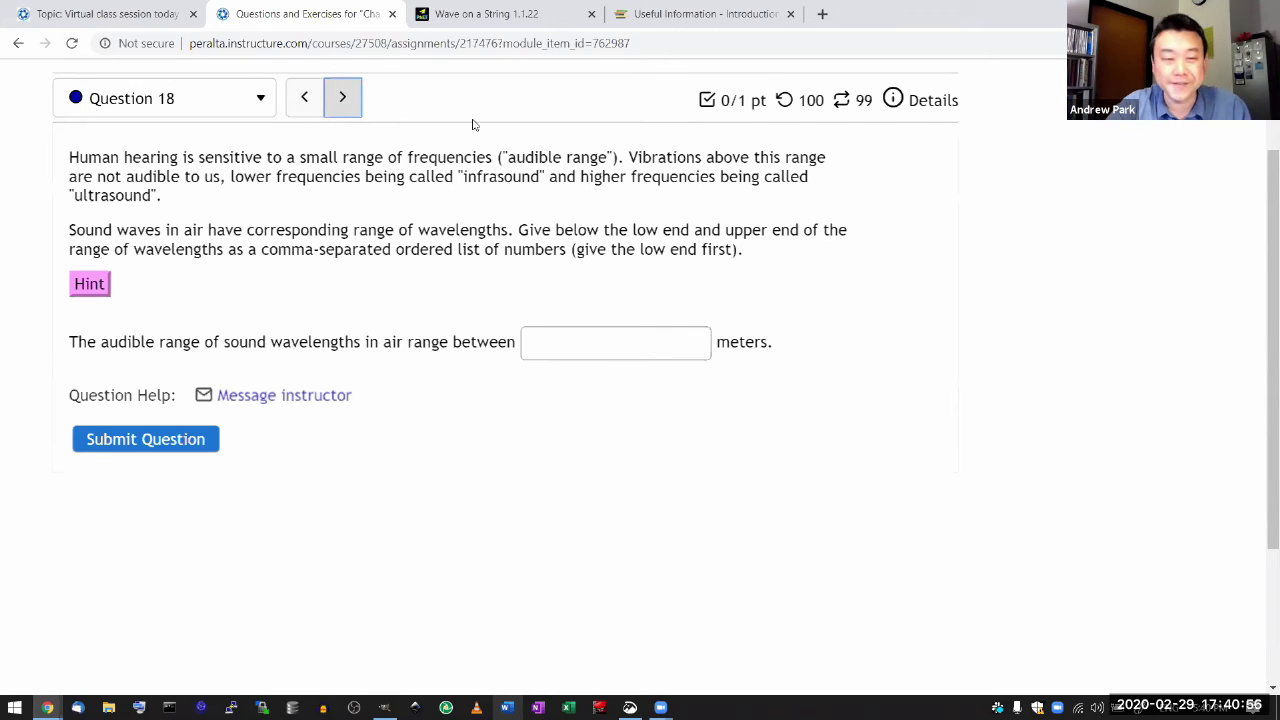
Go back to Question 17, submit 20,20000 Hz, and return to Question 18
left_click(305, 97)
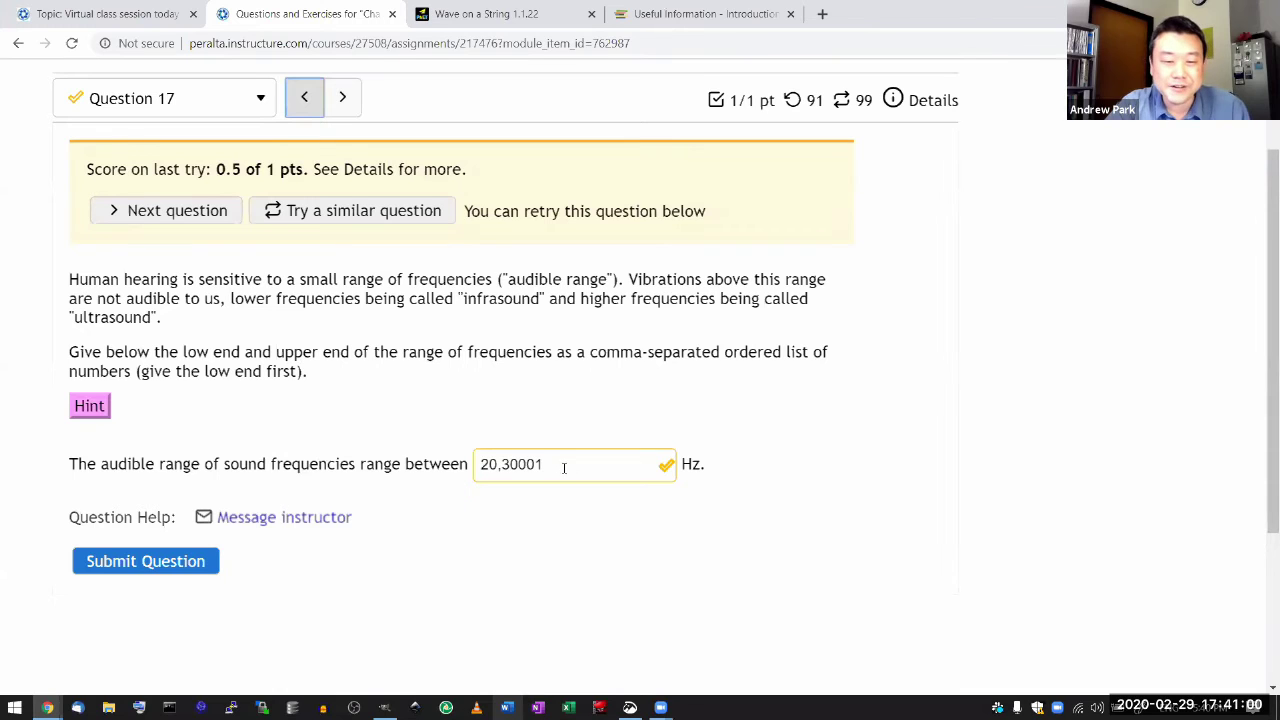
left_click_drag(560, 465, 503, 464)
type("20000")
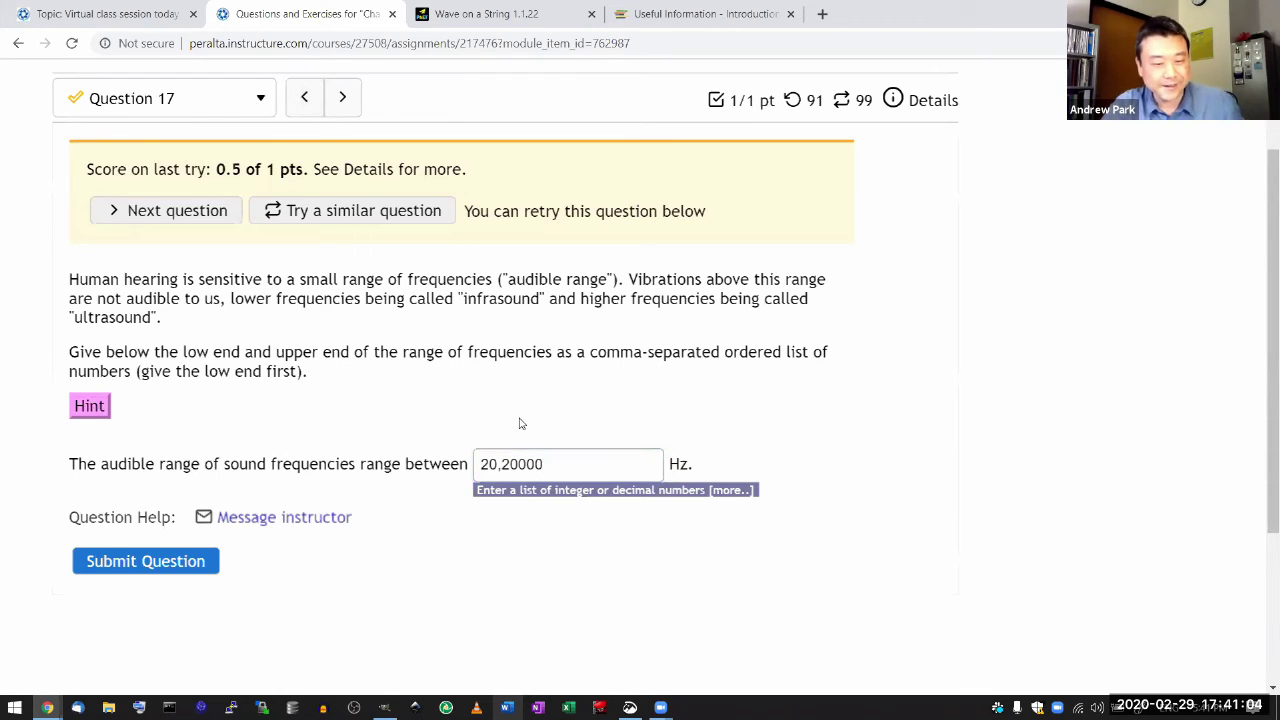
left_click(205, 560)
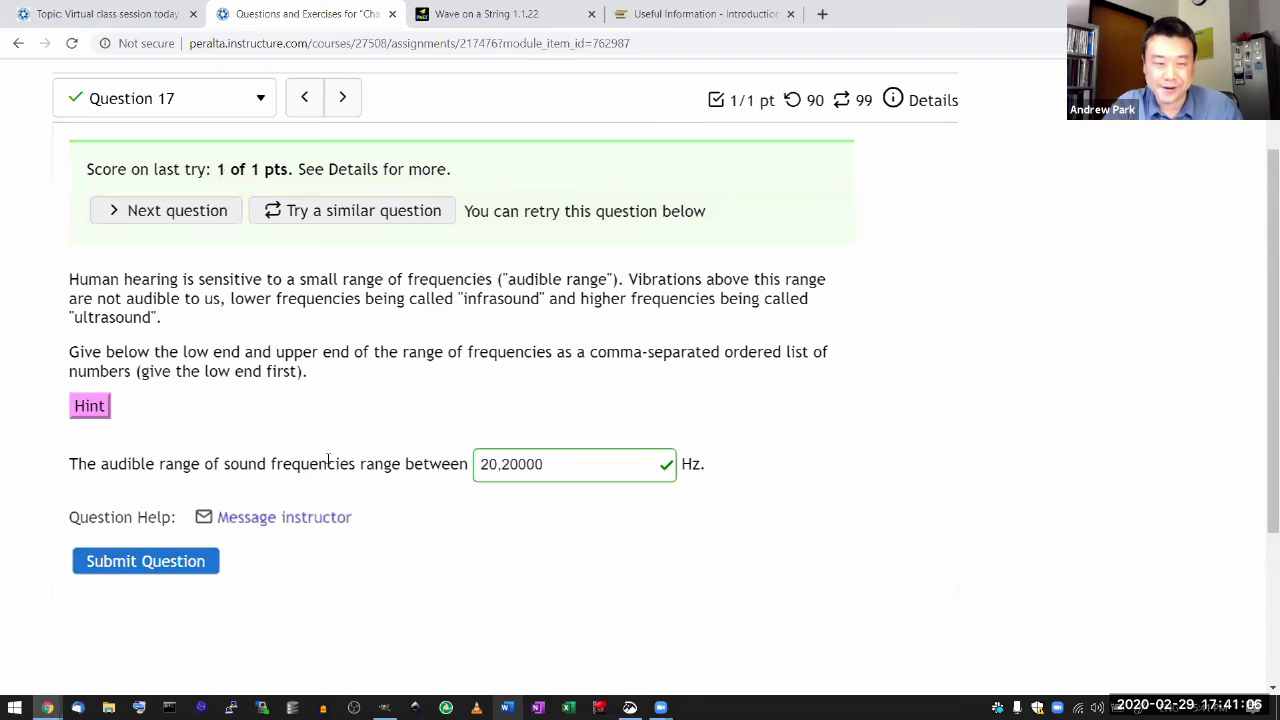
left_click(344, 108)
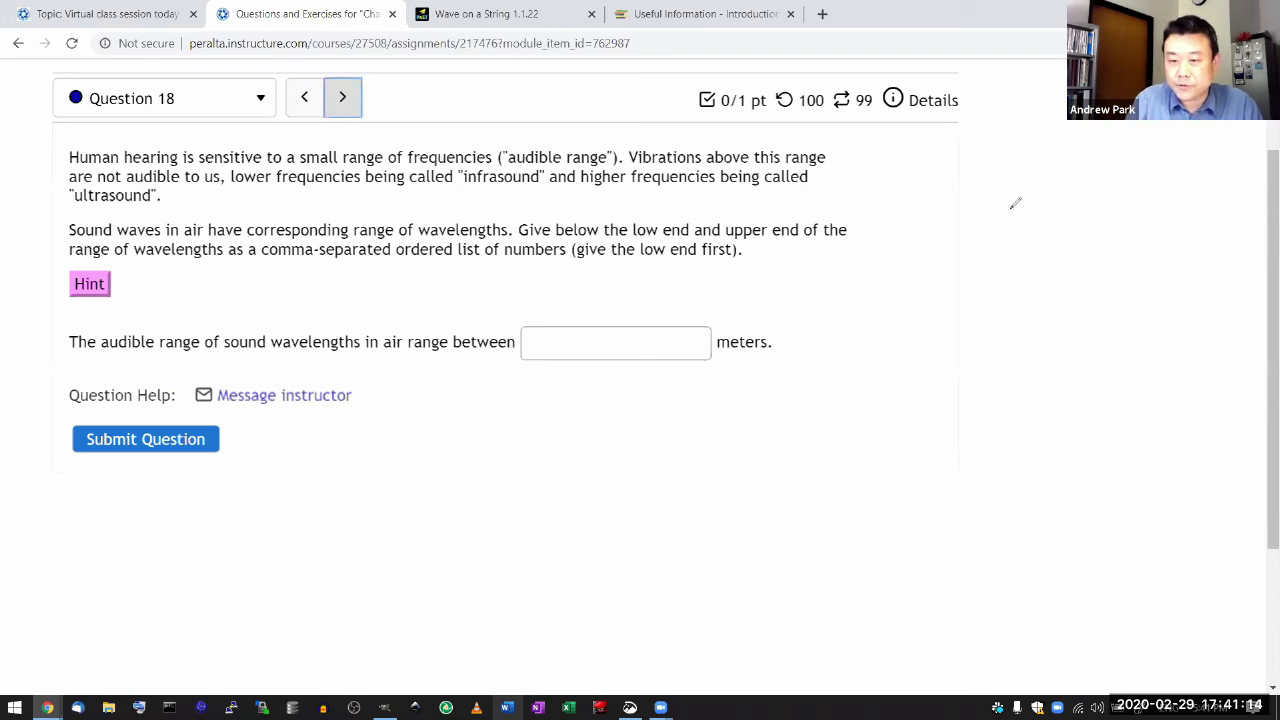
Pen-write the audible range 20 Hz < f < 20000 Hz beside Question 18
mouse_move(1010, 211)
left_mouse_down()
mouse_move(994, 246)
mouse_move(1009, 229)
mouse_move(950, 245)
left_mouse_up()
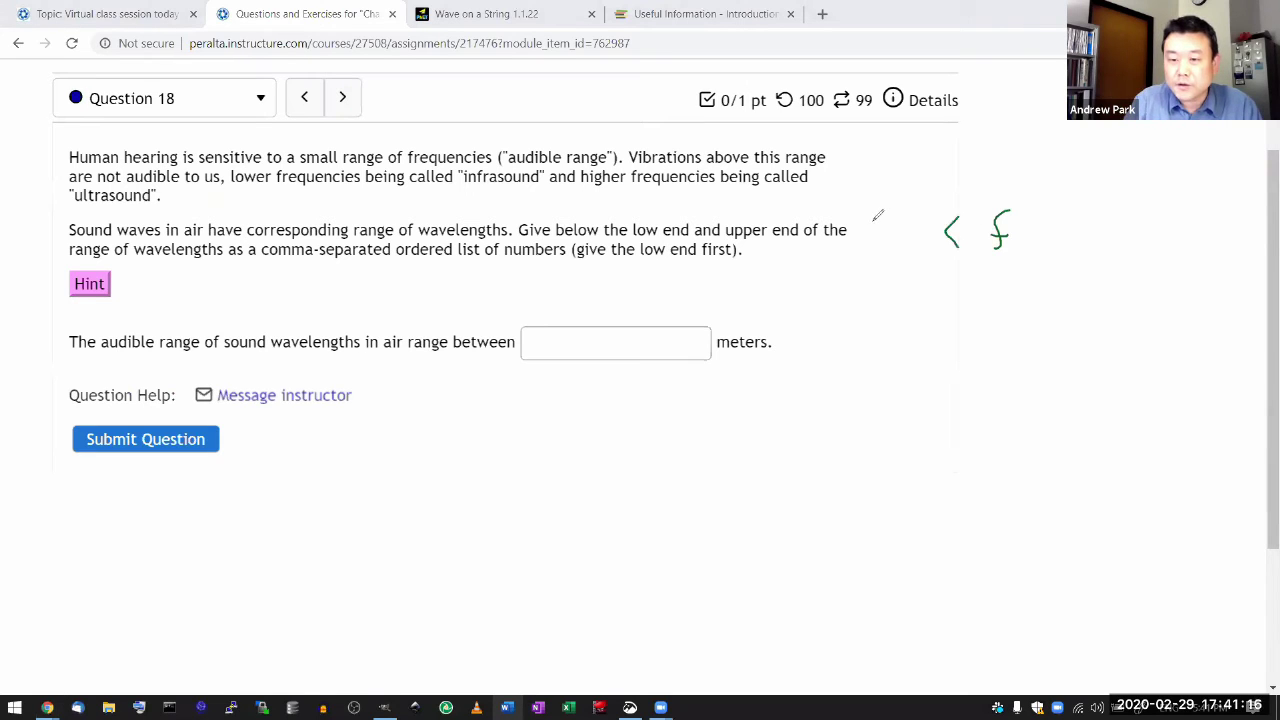
mouse_move(868, 220)
left_mouse_down()
mouse_move(886, 240)
mouse_move(887, 228)
left_mouse_up()
mouse_move(906, 214)
left_mouse_down()
mouse_move(905, 238)
mouse_move(917, 240)
left_mouse_up()
left_click_drag(920, 226, 934, 240)
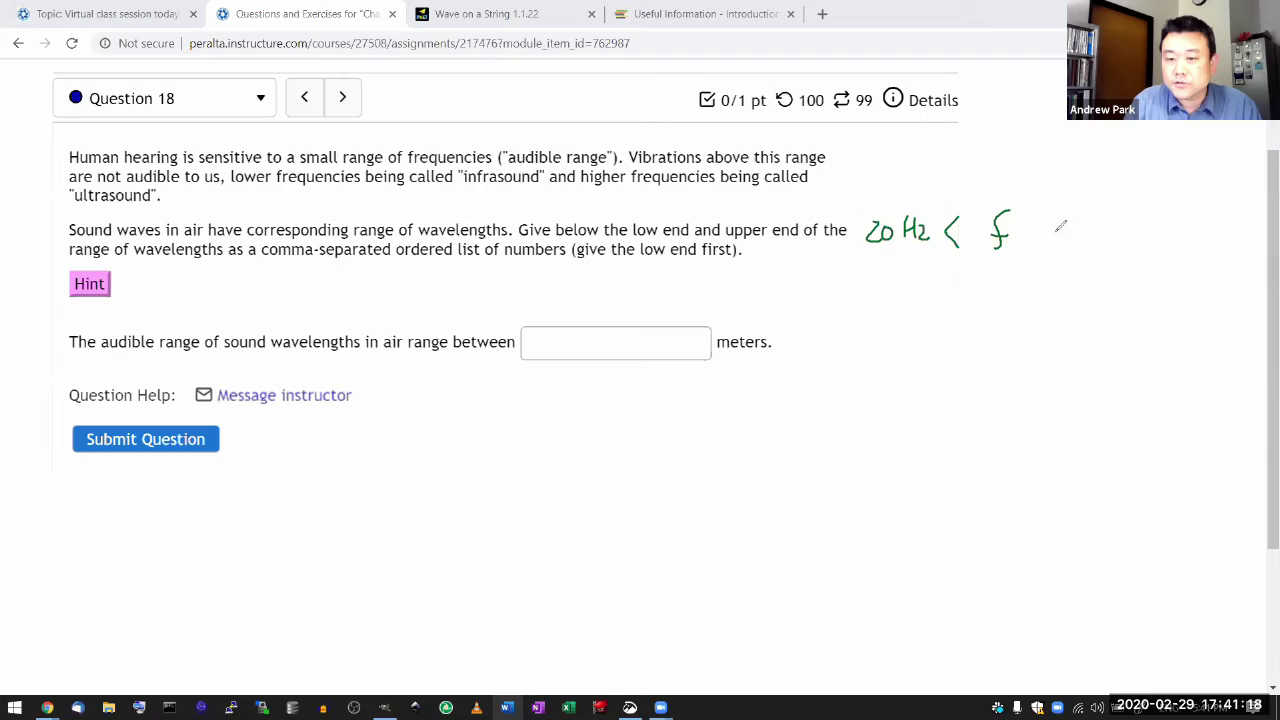
mouse_move(1050, 219)
left_mouse_down()
mouse_move(1050, 243)
mouse_move(1129, 224)
left_mouse_up()
mouse_move(1140, 222)
left_mouse_down()
mouse_move(1140, 238)
mouse_move(1166, 243)
left_mouse_up()
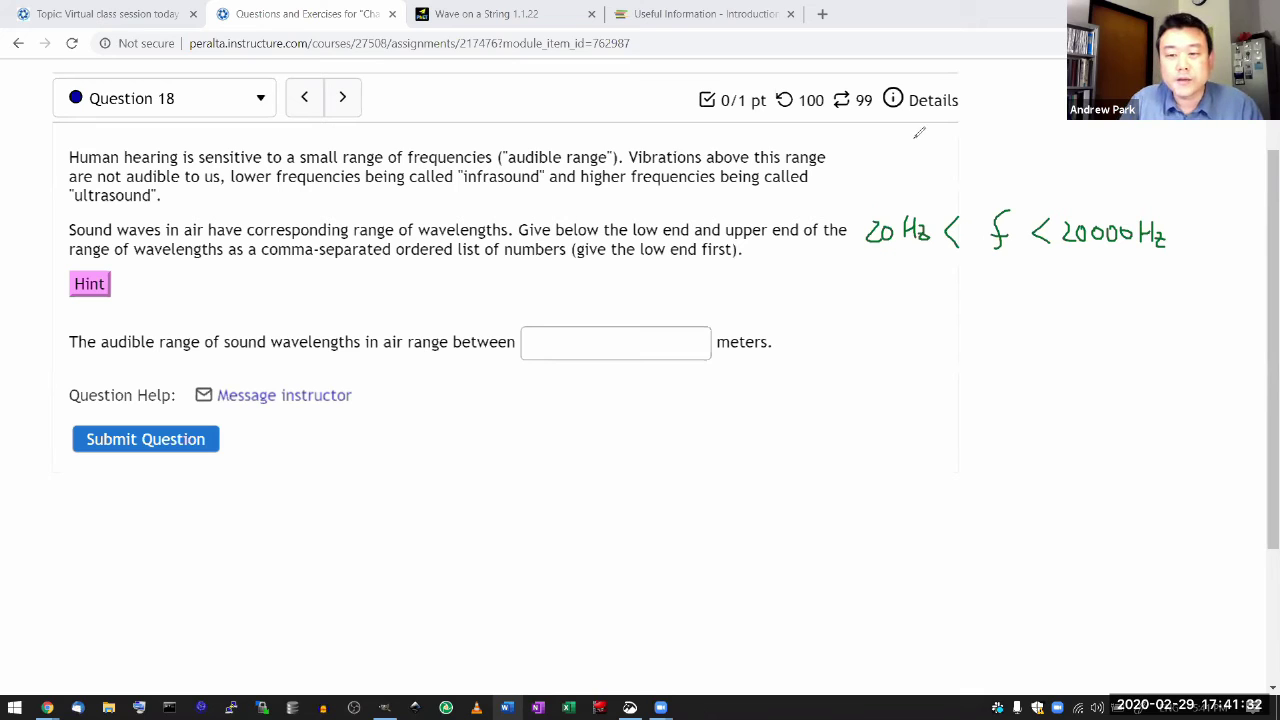
Write V = f·λ ⇒ λ = V/f and reveal the question's hint
mouse_move(881, 139)
left_mouse_down()
mouse_move(884, 157)
mouse_move(916, 145)
left_mouse_up()
left_click_drag(900, 153, 931, 161)
left_click_drag(925, 150, 971, 158)
left_click_drag(963, 147, 956, 158)
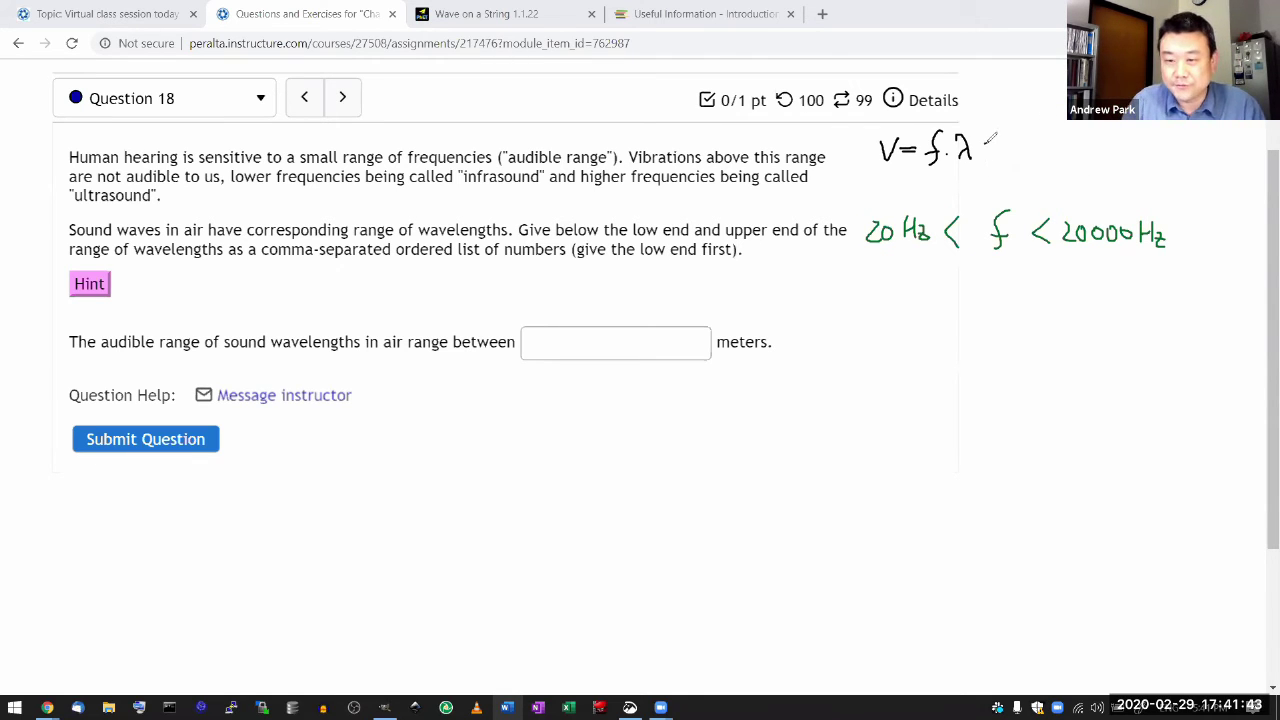
mouse_move(985, 147)
left_mouse_down()
mouse_move(1007, 146)
mouse_move(1006, 166)
mouse_move(1059, 142)
left_mouse_up()
mouse_move(1046, 150)
left_mouse_down()
mouse_move(1082, 136)
mouse_move(1081, 181)
left_mouse_up()
left_click_drag(1077, 166, 1100, 185)
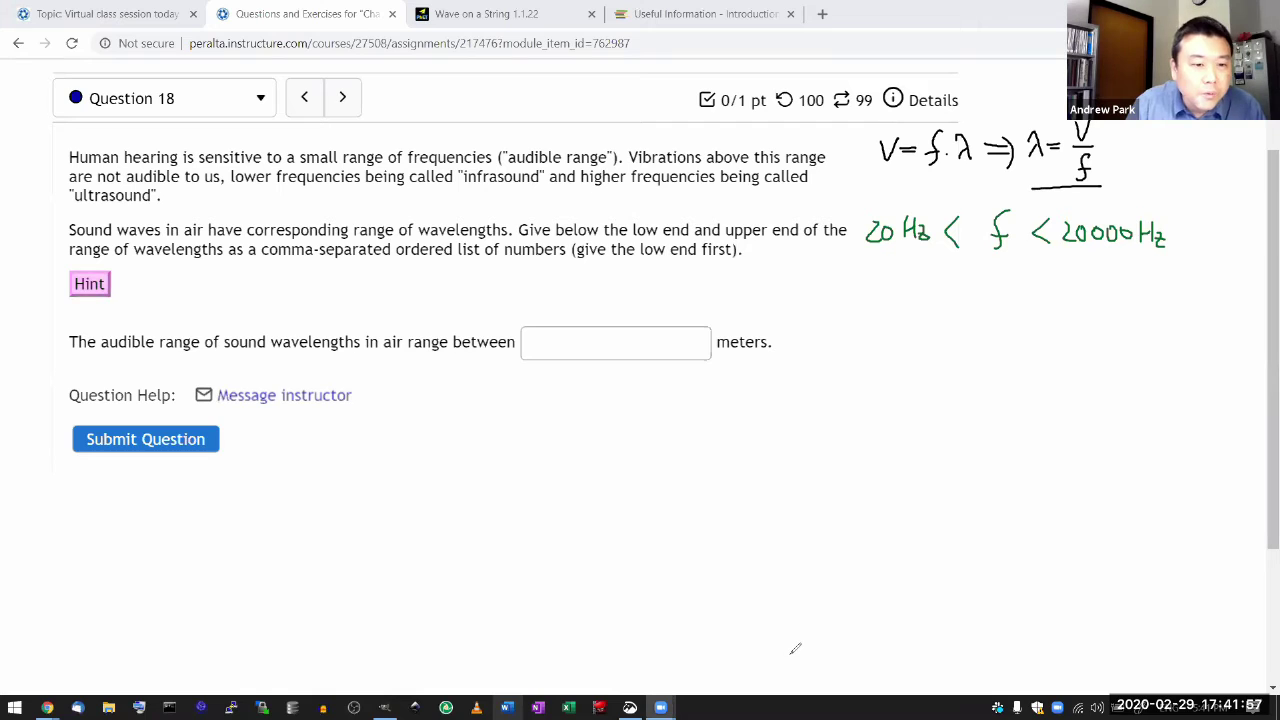
key("Return")
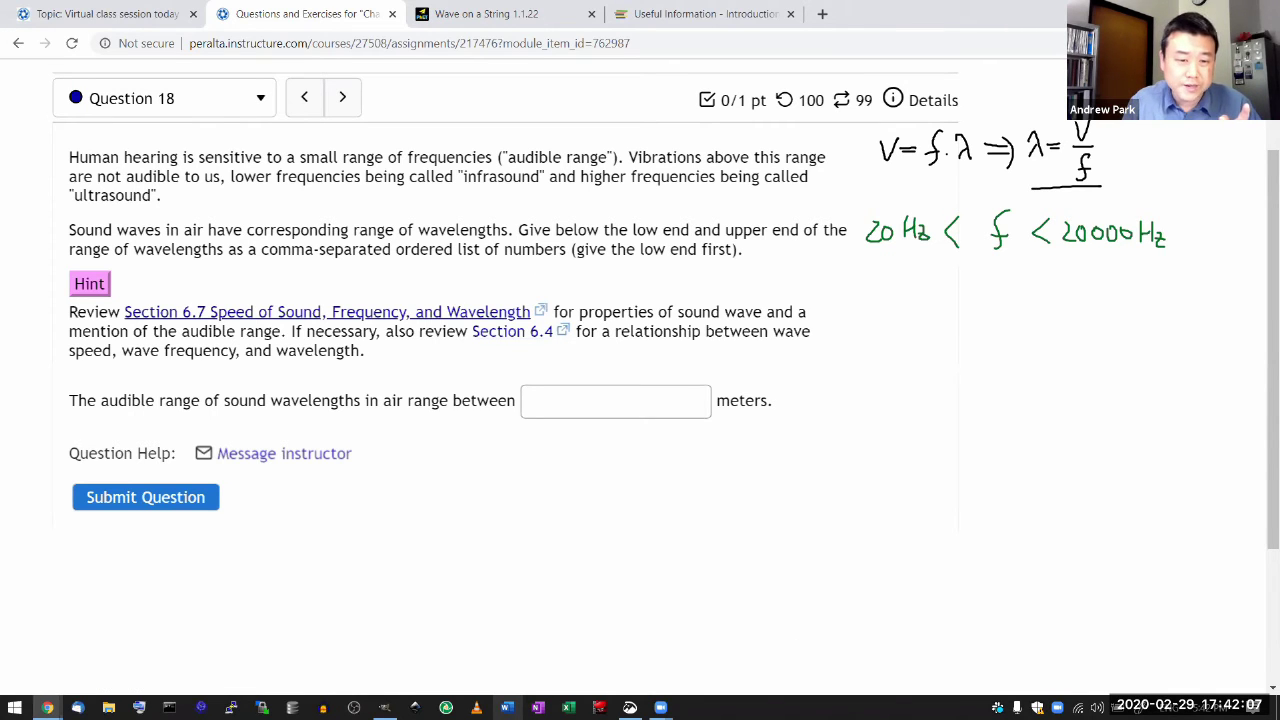
Open Section 6.7 and locate air's 331 m/s speed of sound in its table
left_click(327, 312)
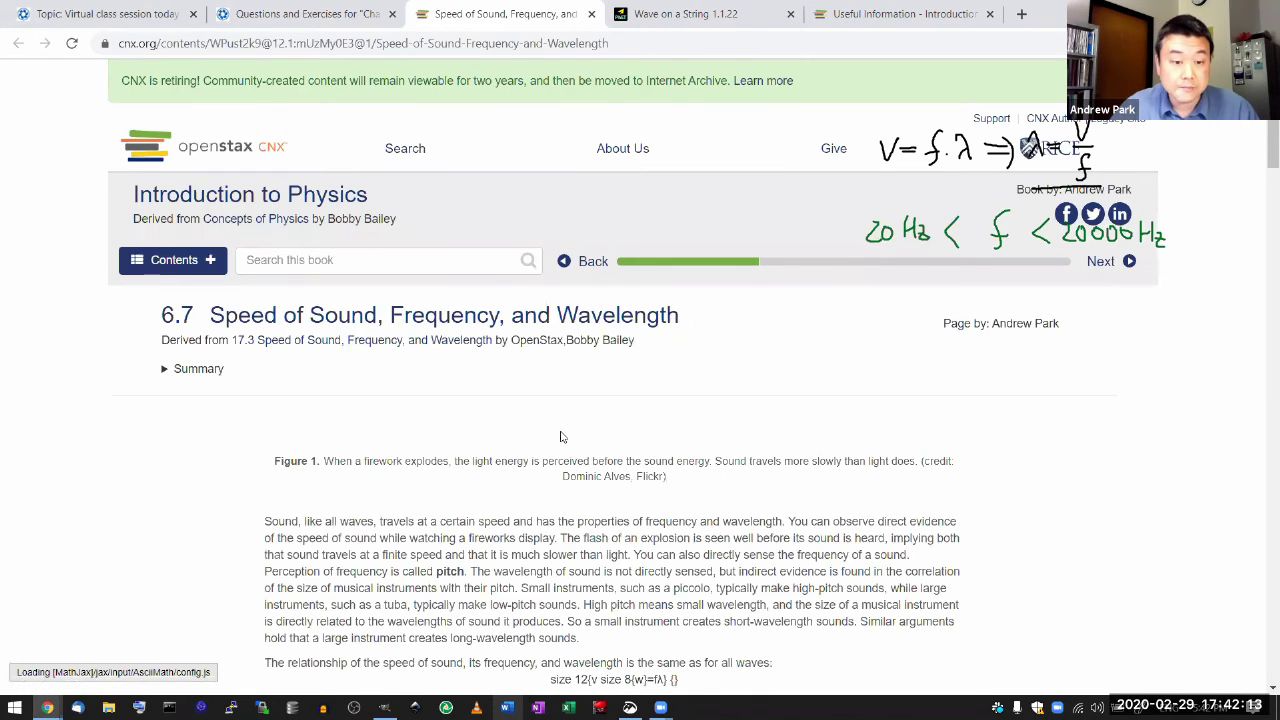
scroll(561, 437, "down", 3)
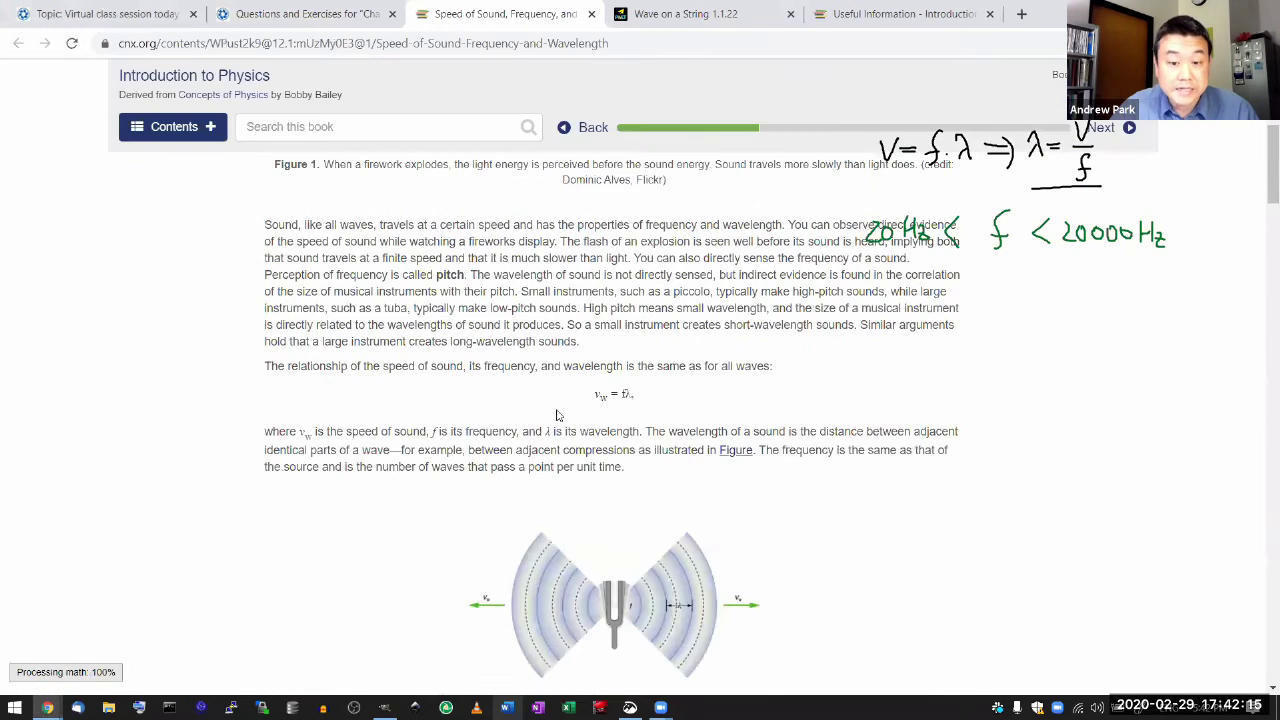
scroll(557, 415, "down", 7)
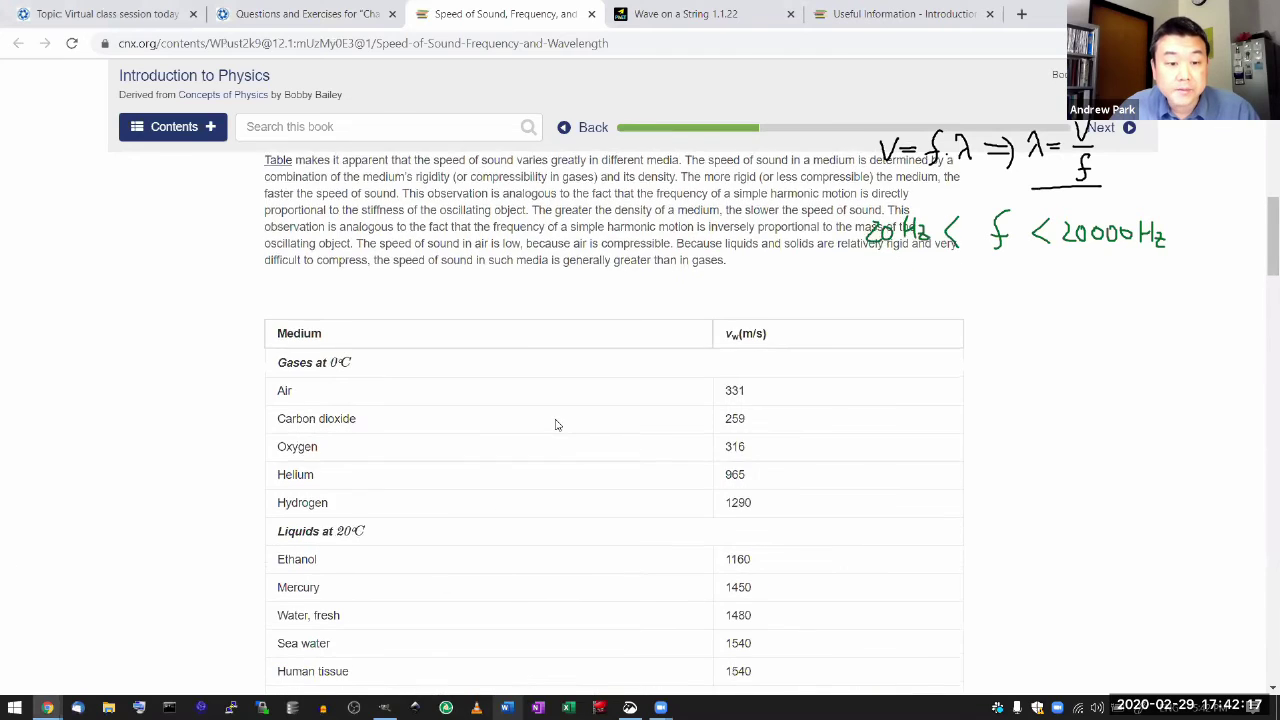
scroll(557, 425, "down", 6)
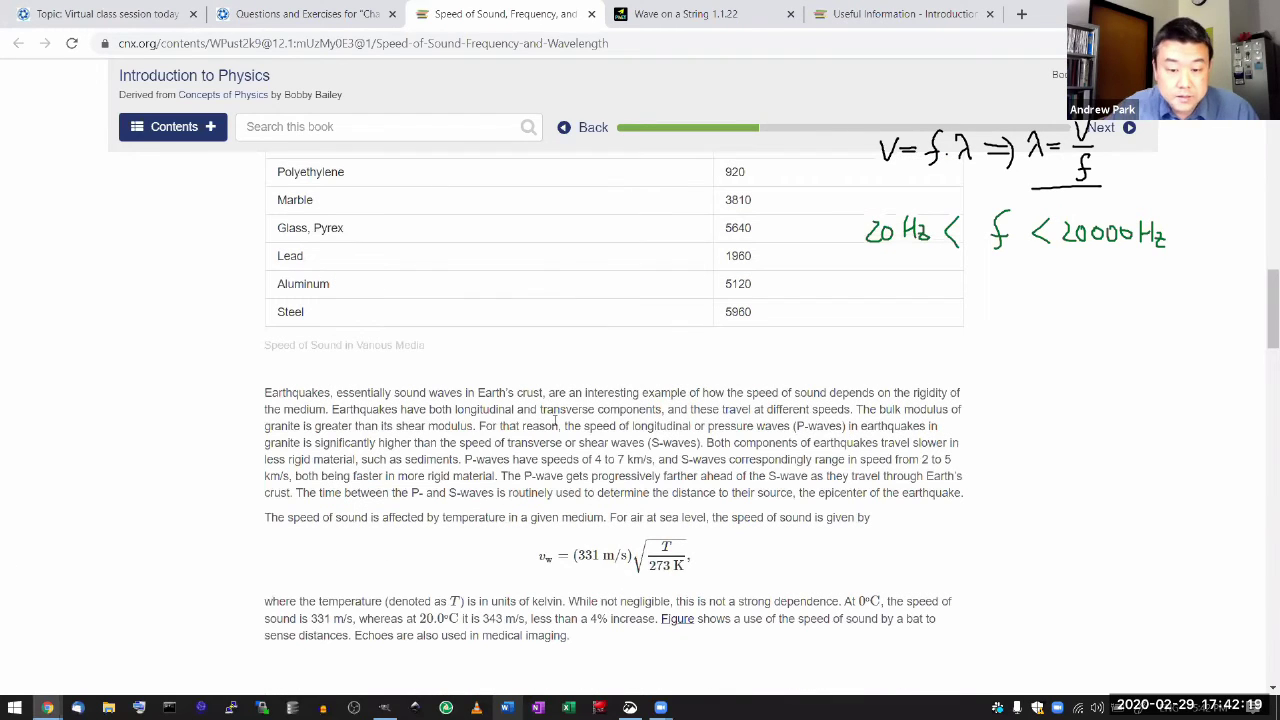
scroll(813, 485, "down", 3)
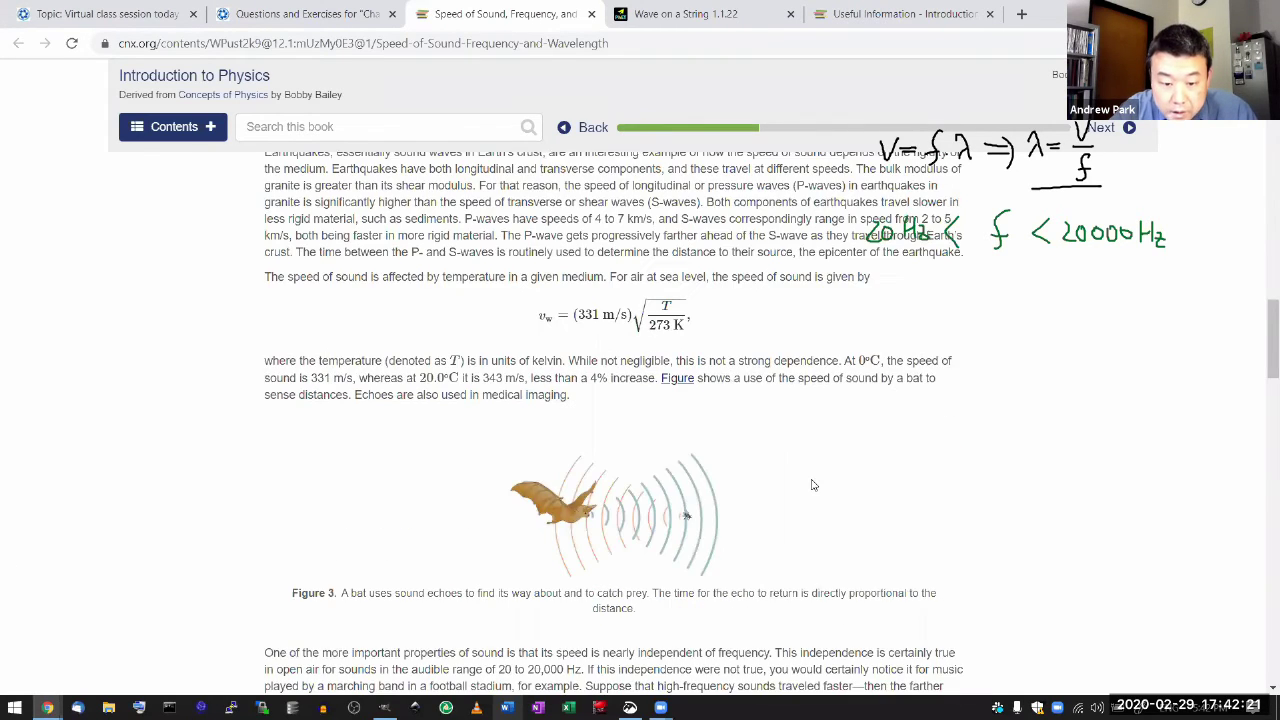
scroll(813, 485, "down", 1)
scroll(813, 485, "down", 4)
scroll(813, 485, "up", 4)
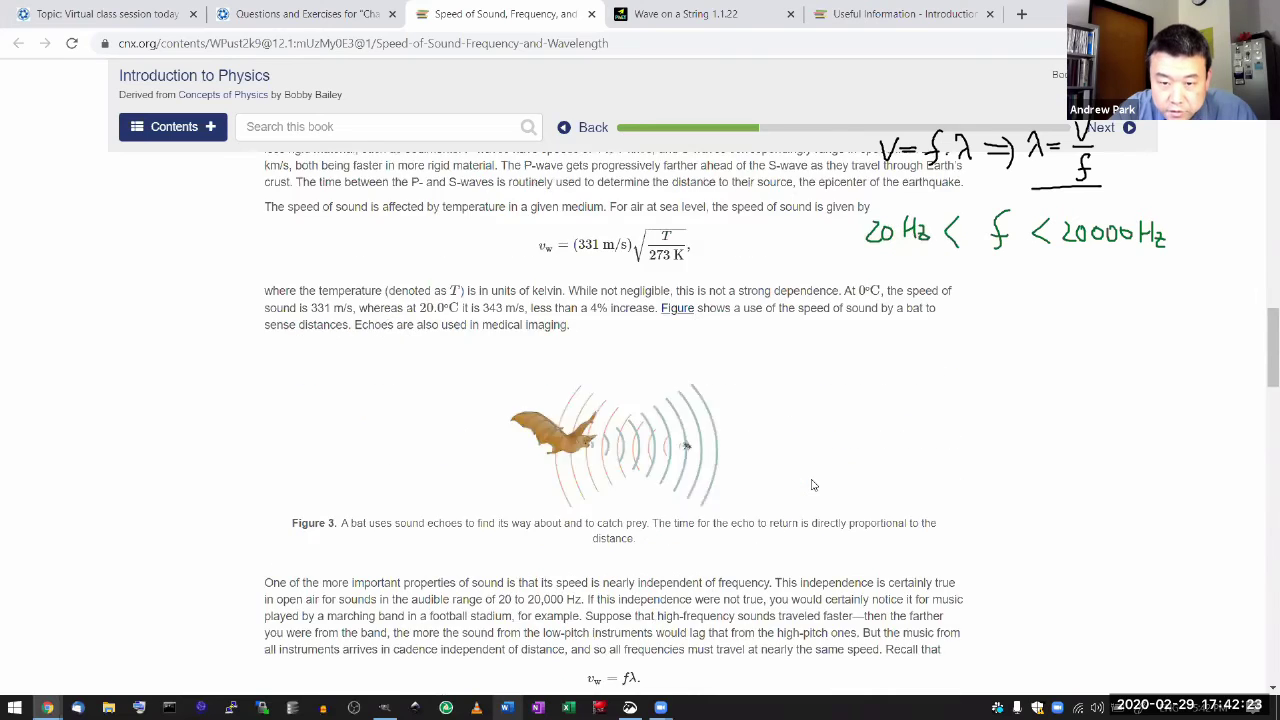
scroll(813, 485, "up", 10)
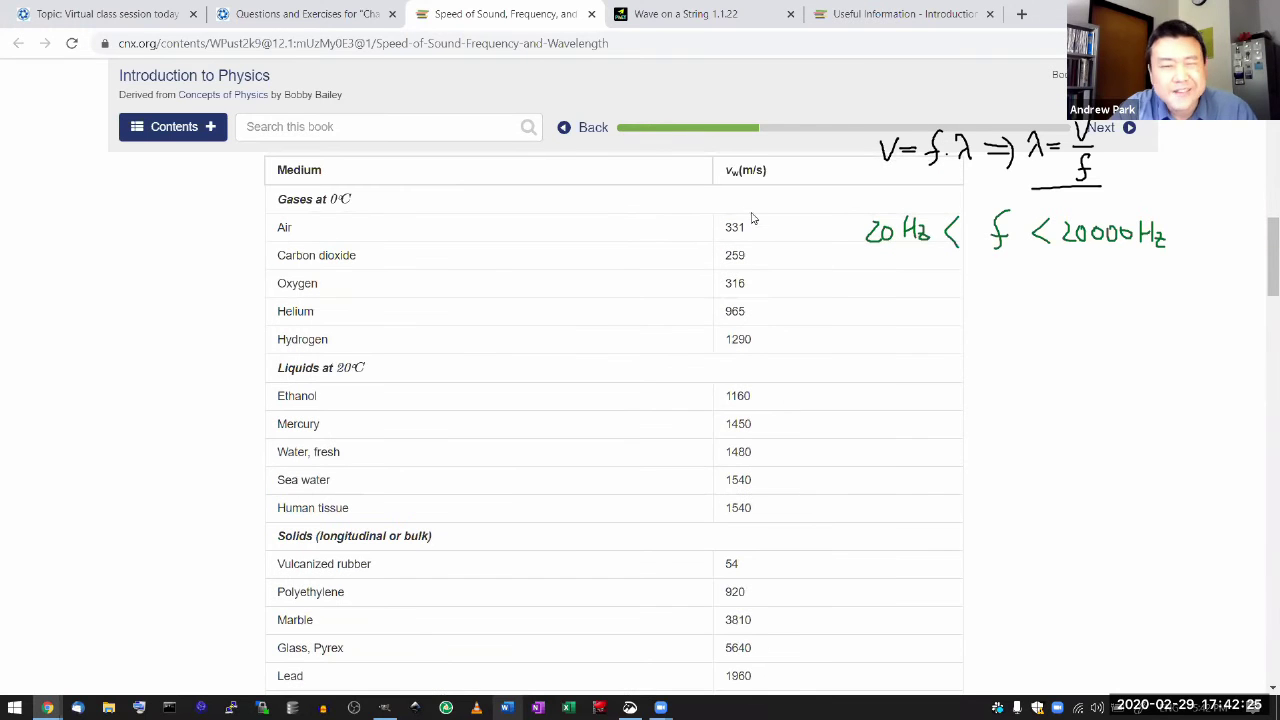
left_click_drag(748, 226, 722, 231)
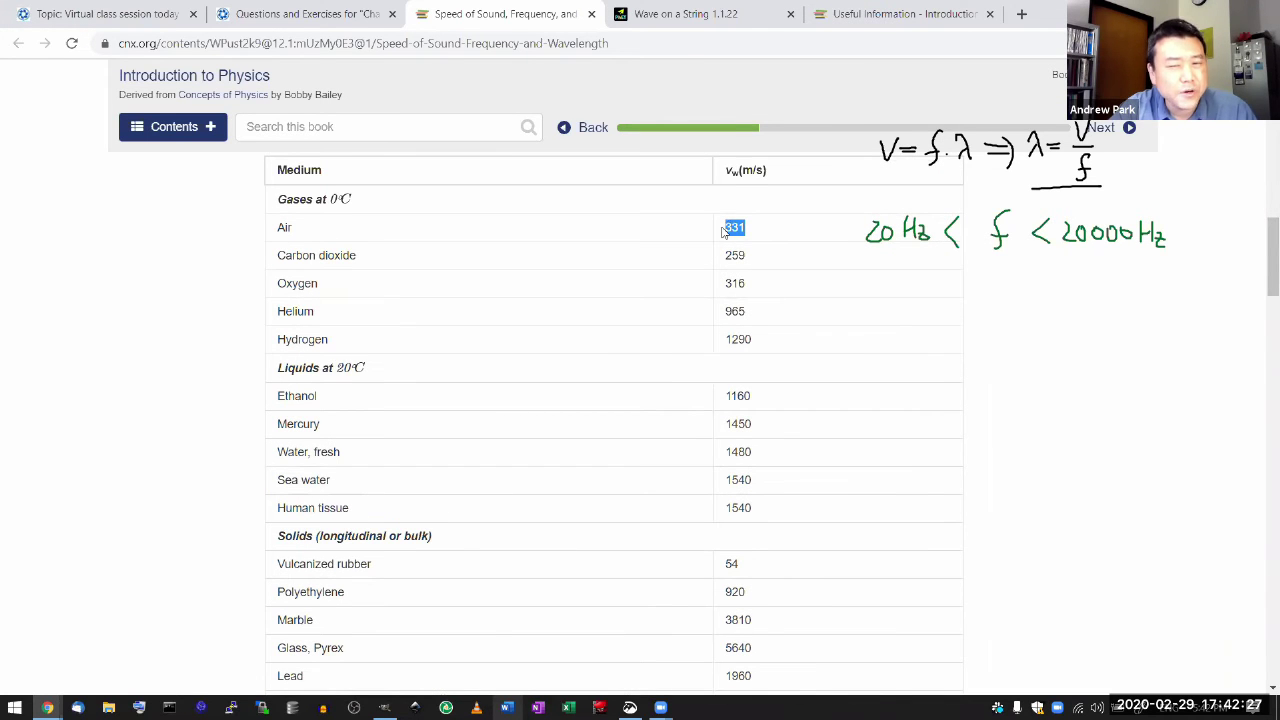
scroll(722, 231, "up", 3, "ctrl")
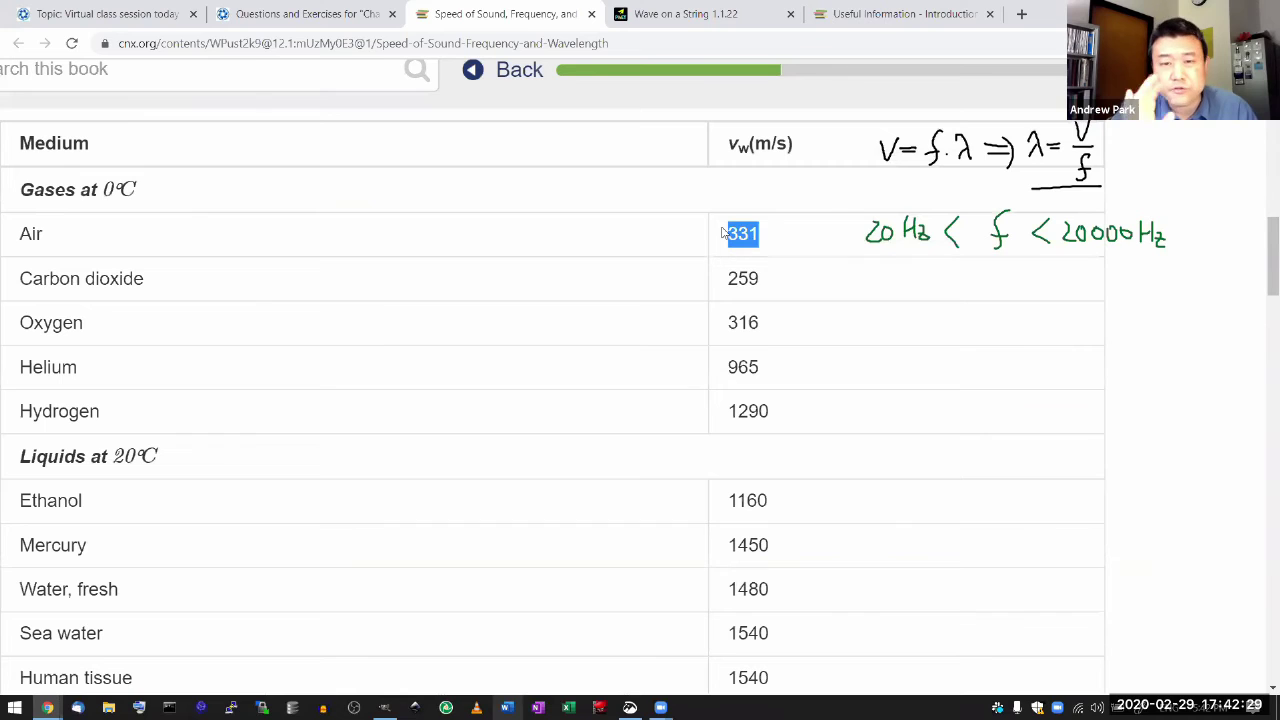
left_click(722, 231)
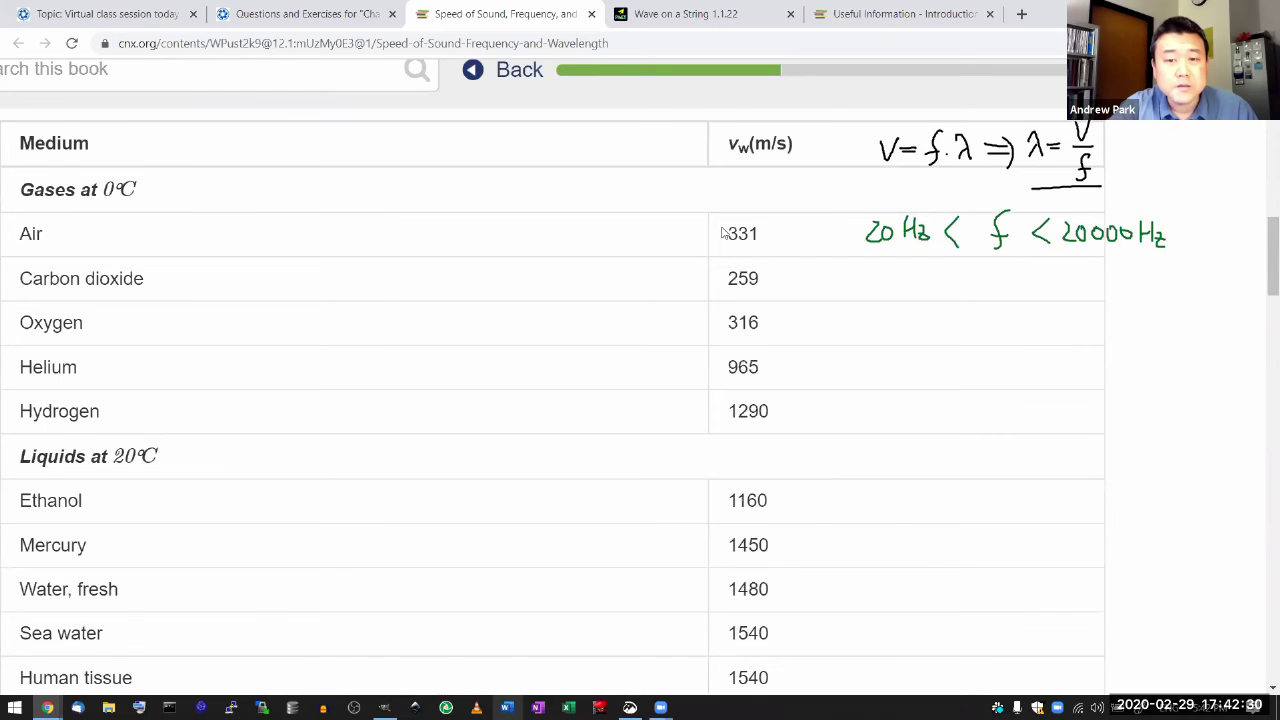
Back on Question 18, pen-write V = 331 m/s and λ = V/f
left_click(294, 14)
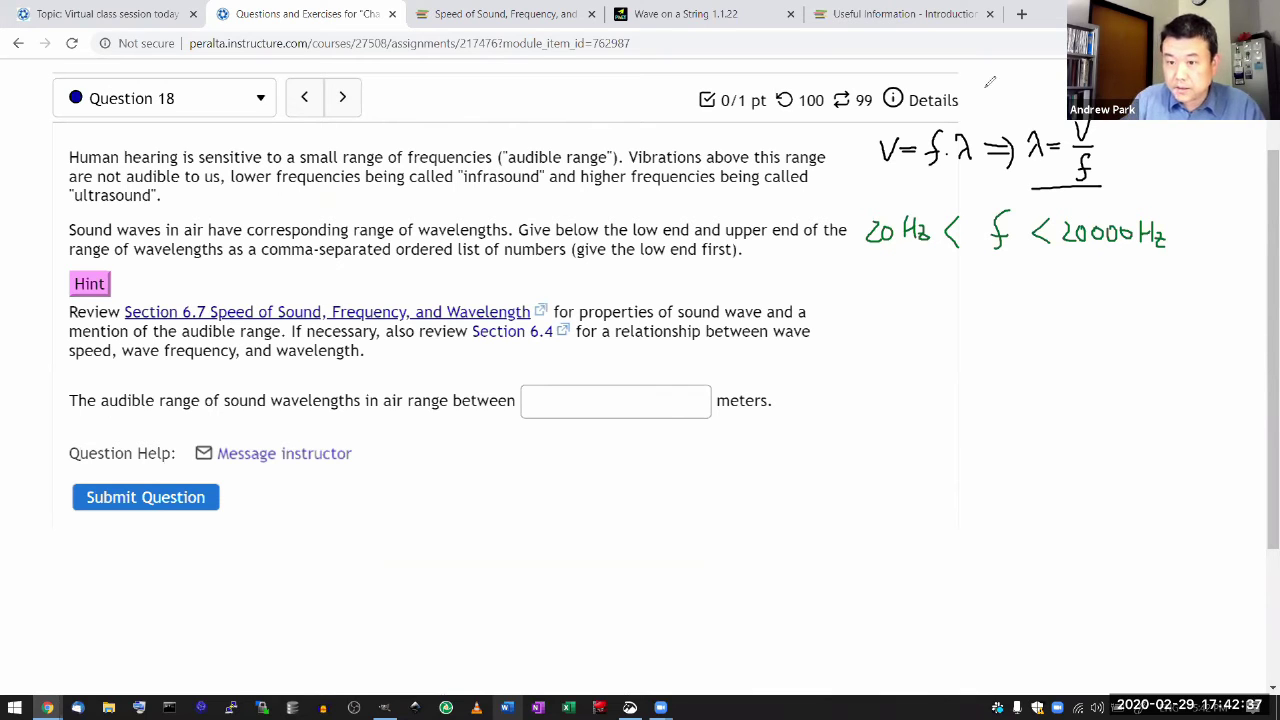
mouse_move(986, 84)
left_mouse_down()
mouse_move(994, 108)
mouse_move(1002, 82)
left_mouse_up()
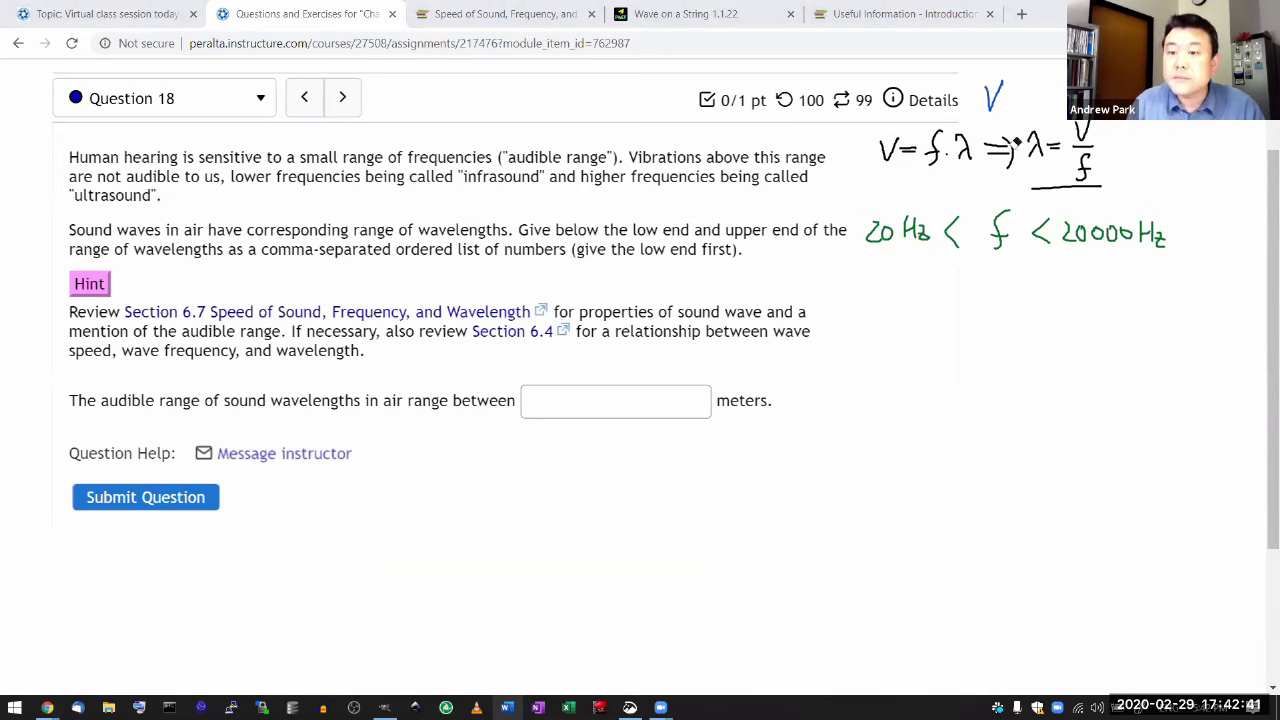
left_click_drag(1007, 113, 994, 95)
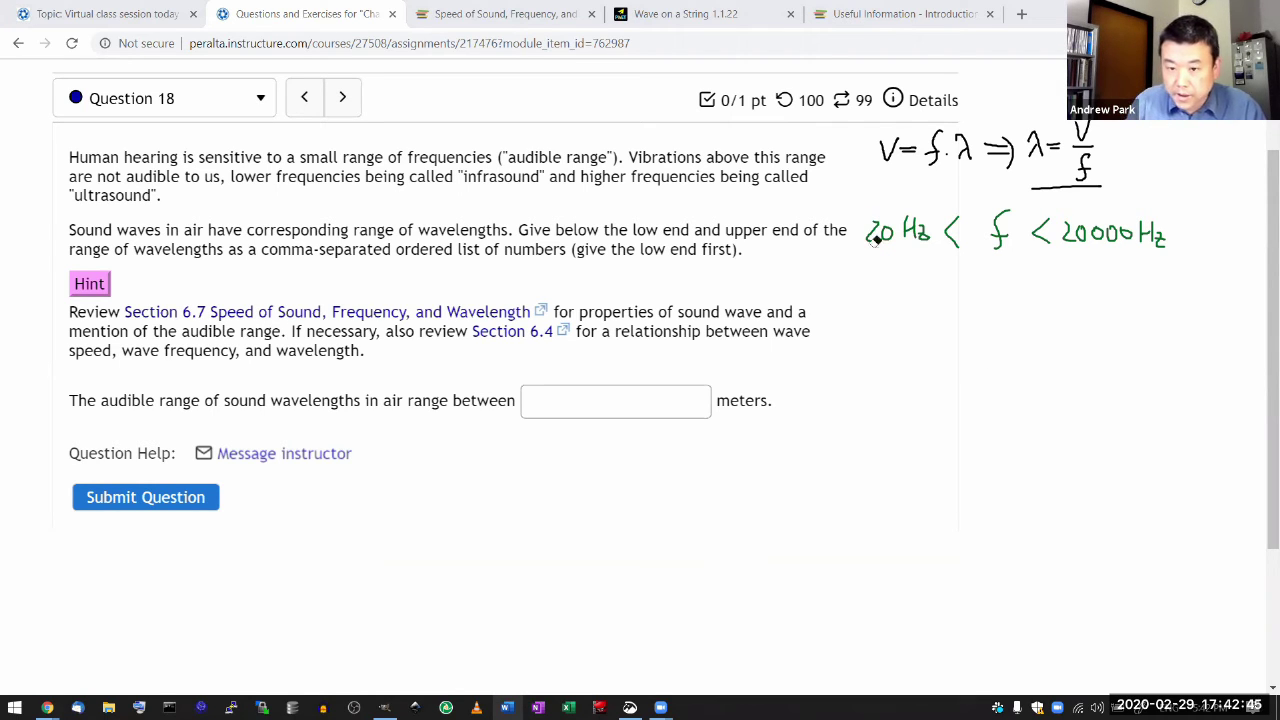
mouse_move(820, 281)
left_mouse_down()
mouse_move(850, 285)
mouse_move(866, 270)
mouse_move(870, 300)
mouse_move(956, 287)
mouse_move(942, 300)
left_mouse_up()
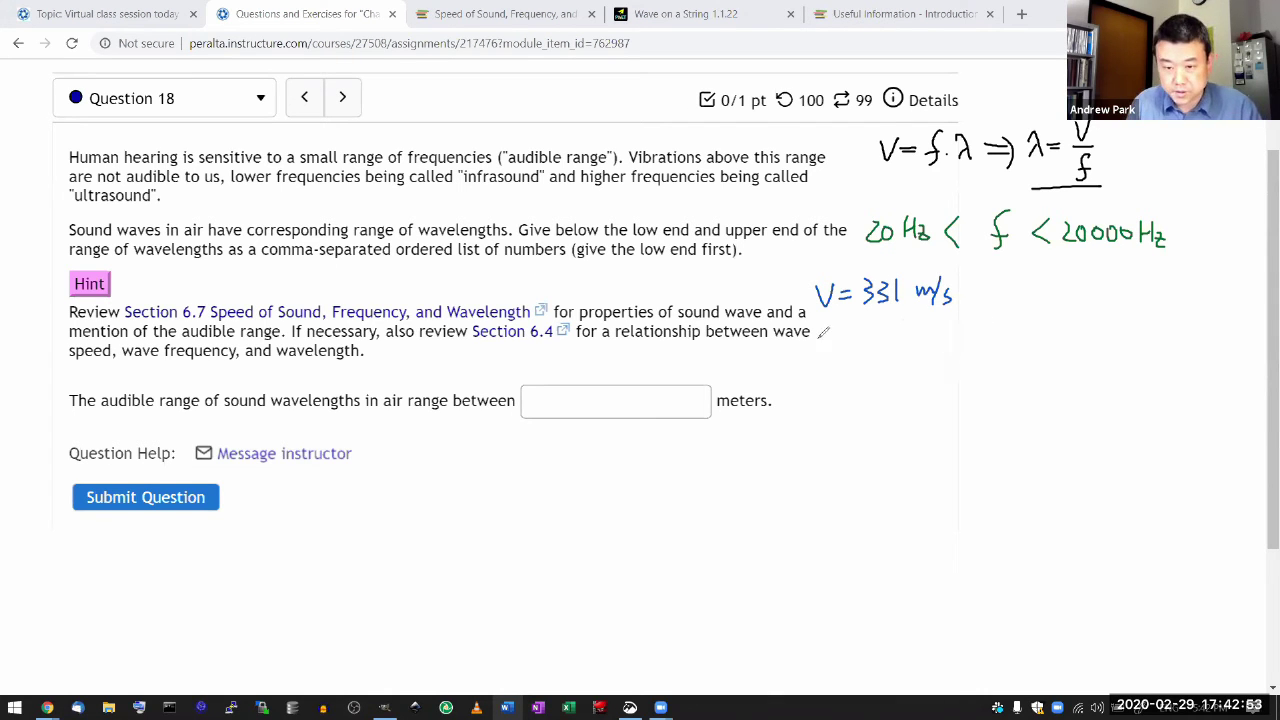
mouse_move(845, 329)
left_mouse_down()
mouse_move(872, 338)
mouse_move(884, 312)
mouse_move(906, 310)
mouse_move(892, 360)
mouse_move(931, 360)
left_mouse_up()
mouse_move(862, 205)
left_mouse_down()
mouse_move(913, 198)
mouse_move(945, 235)
mouse_move(905, 192)
left_mouse_up()
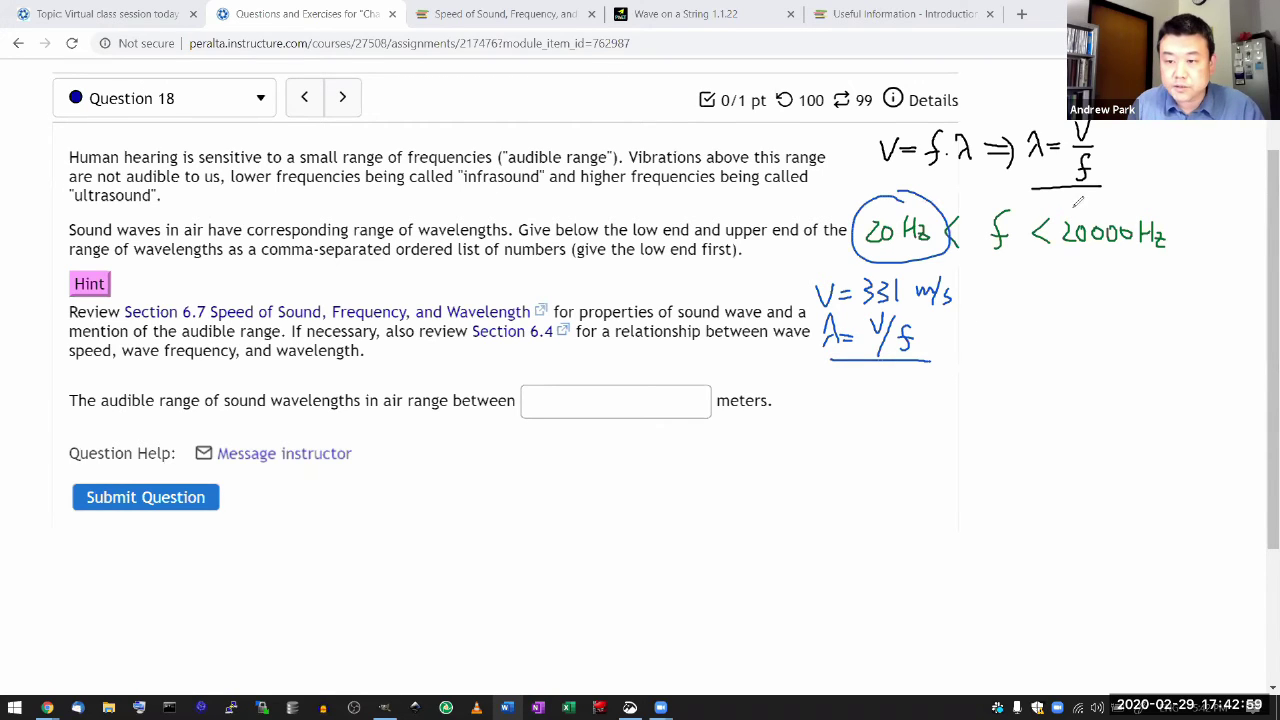
Circle 20 Hz, 20000 Hz and 331, and underline the 20 Hz limit
mouse_move(1079, 202)
left_mouse_down()
mouse_move(1117, 256)
mouse_move(1072, 196)
left_mouse_up()
mouse_move(905, 265)
left_mouse_down()
mouse_move(895, 308)
mouse_move(912, 270)
mouse_move(940, 335)
mouse_move(900, 300)
left_mouse_up()
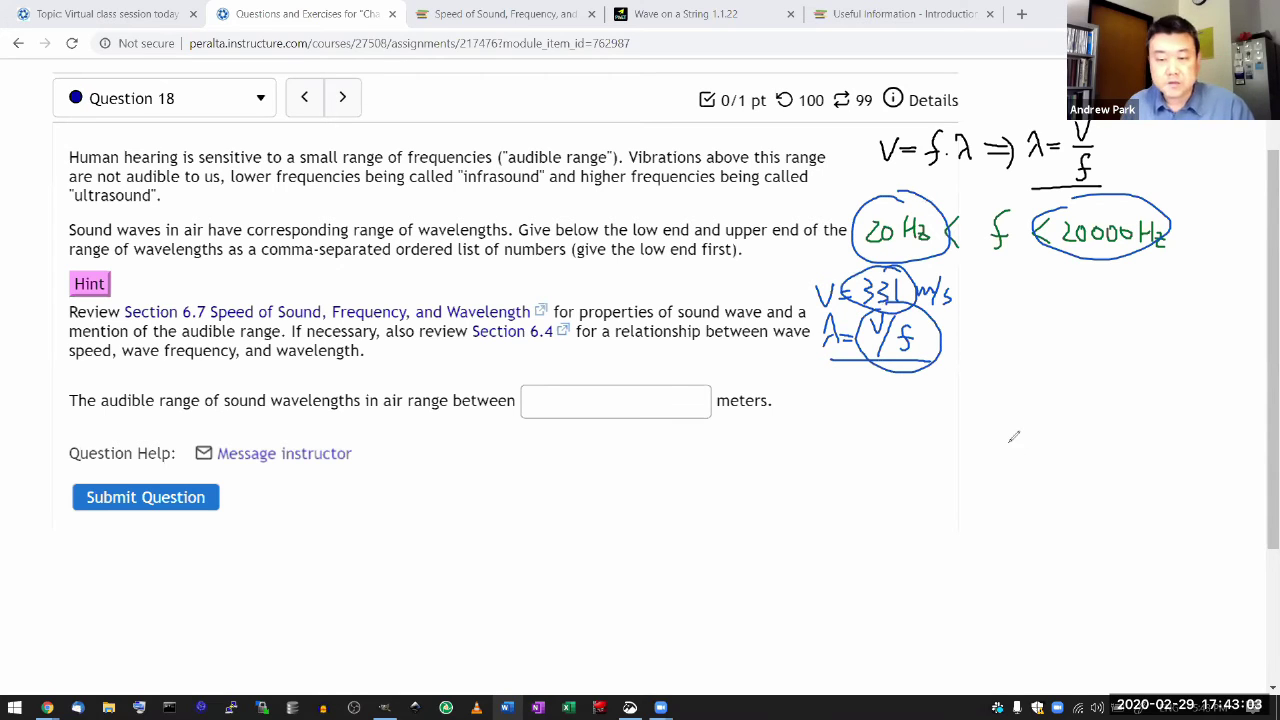
left_click_drag(996, 406, 1014, 431)
left_click_drag(1003, 418, 994, 432)
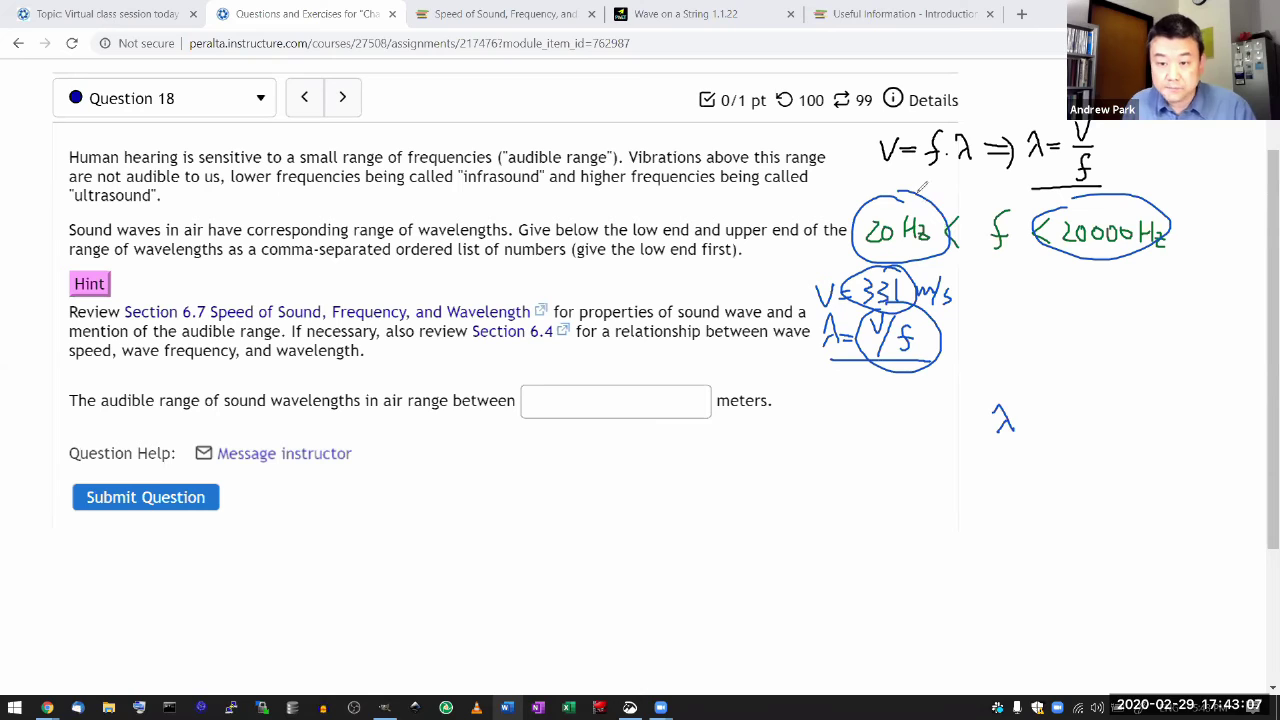
left_click_drag(870, 246, 934, 244)
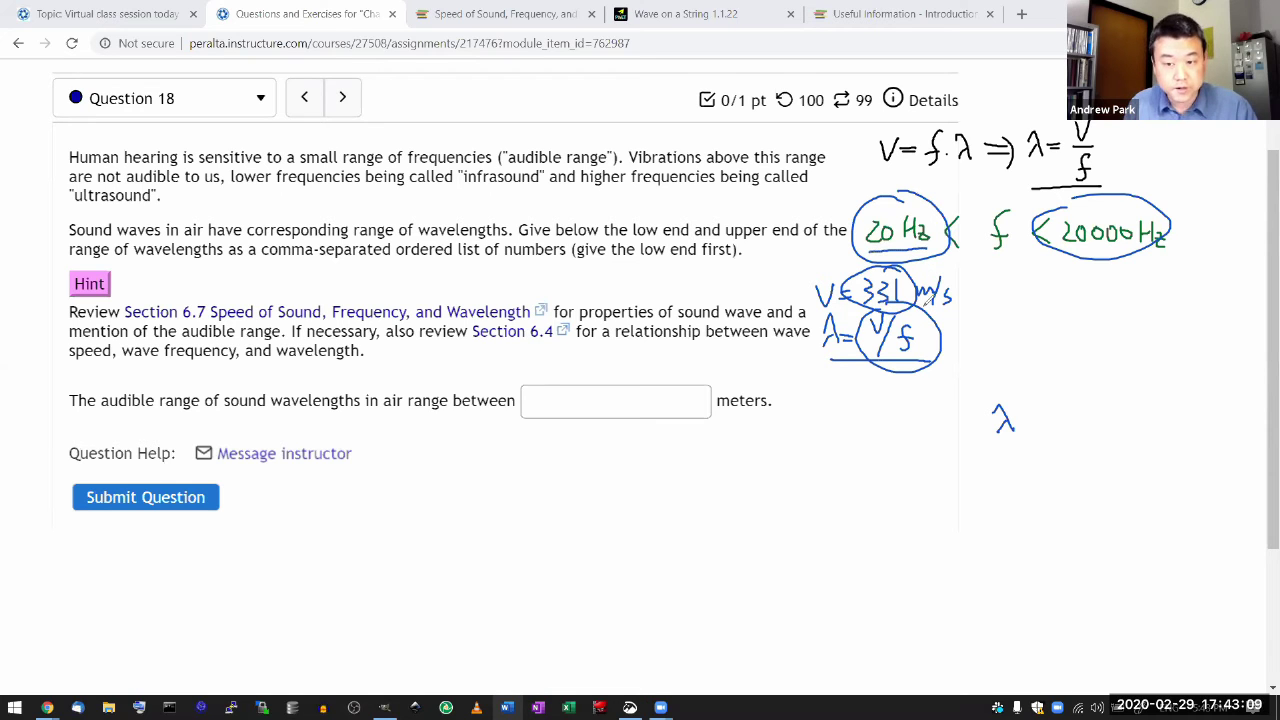
Compute 331 ÷ 20 = 16.55 in Calculator and note 16.55 beside λ
key("super")
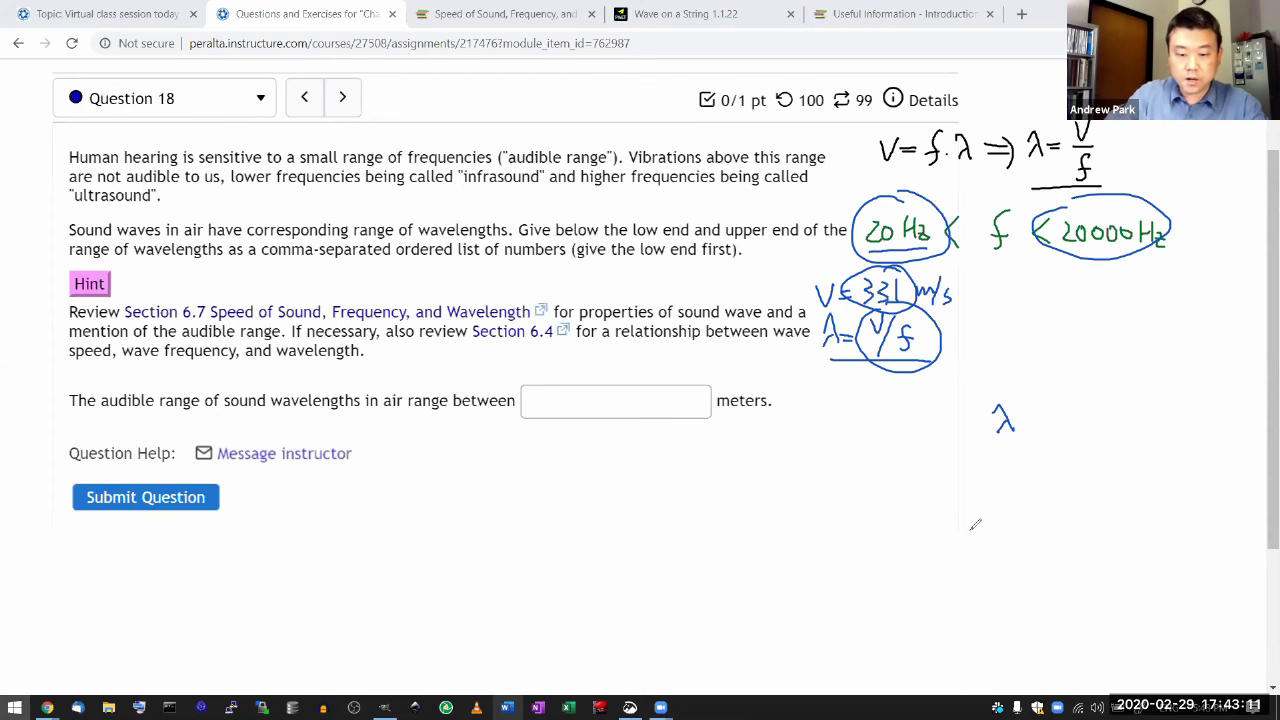
type("cal")
key("Return")
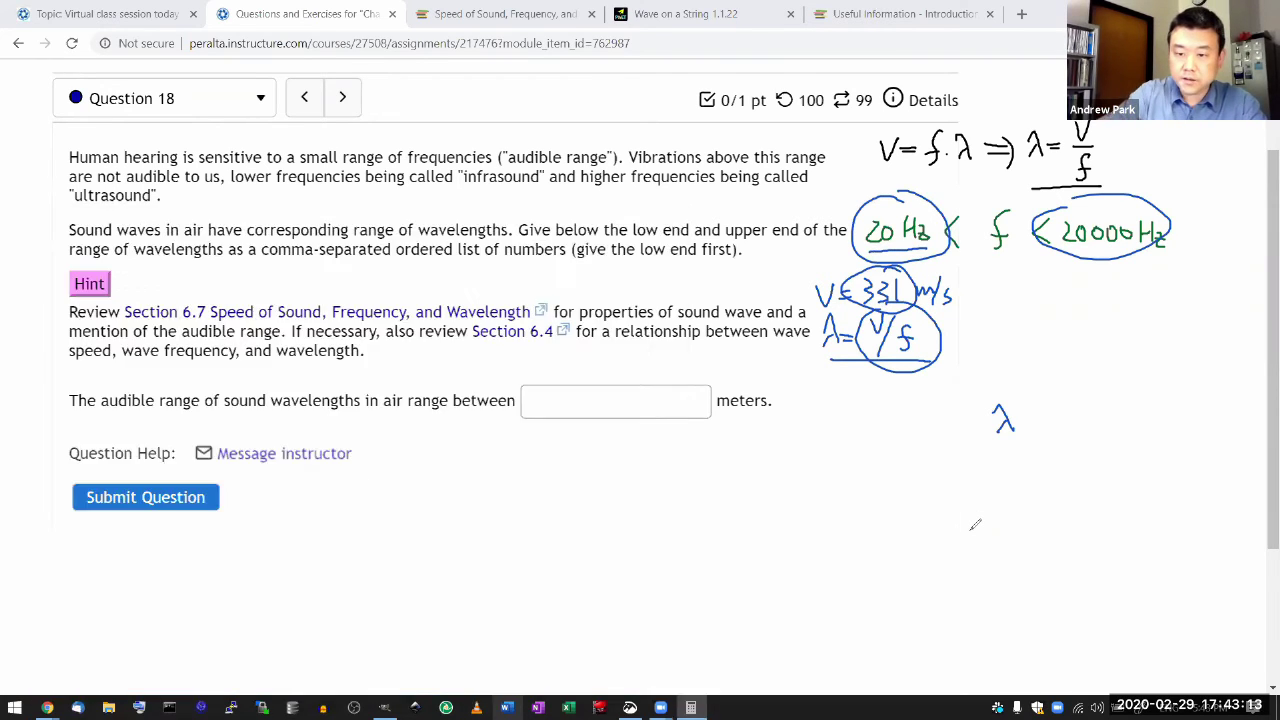
type("331 ÷ ")
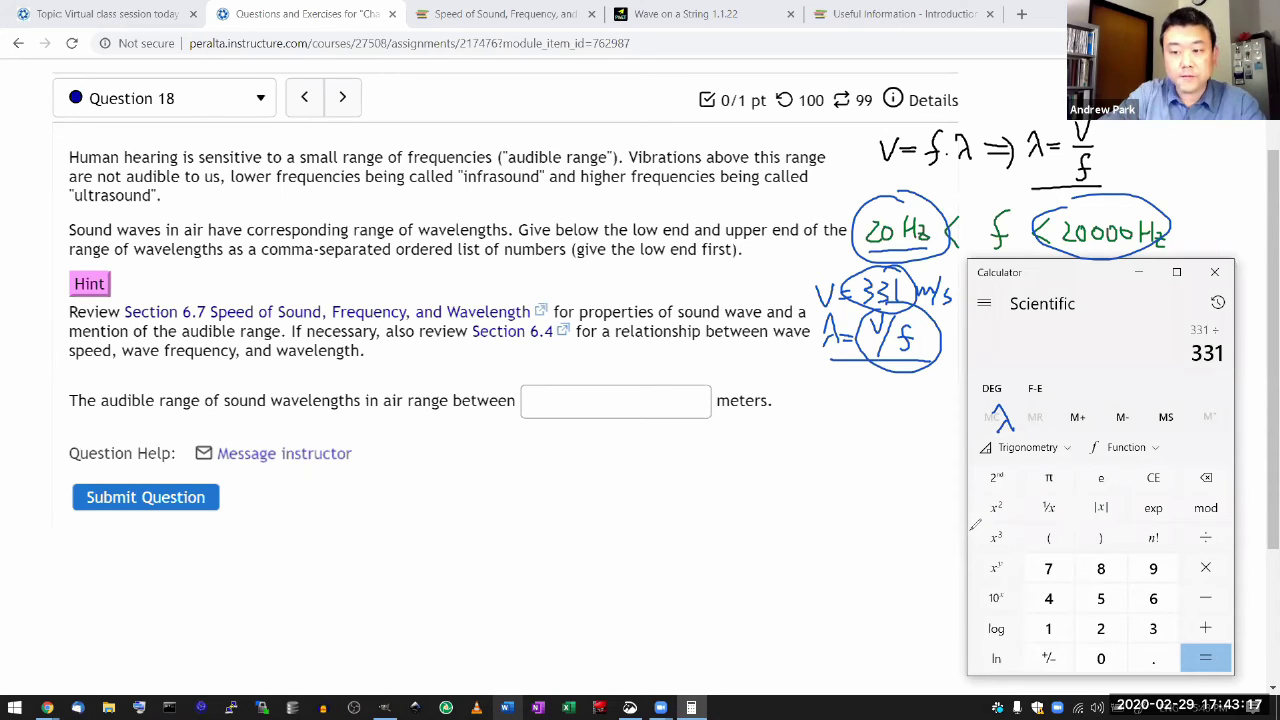
type("20")
key("Return")
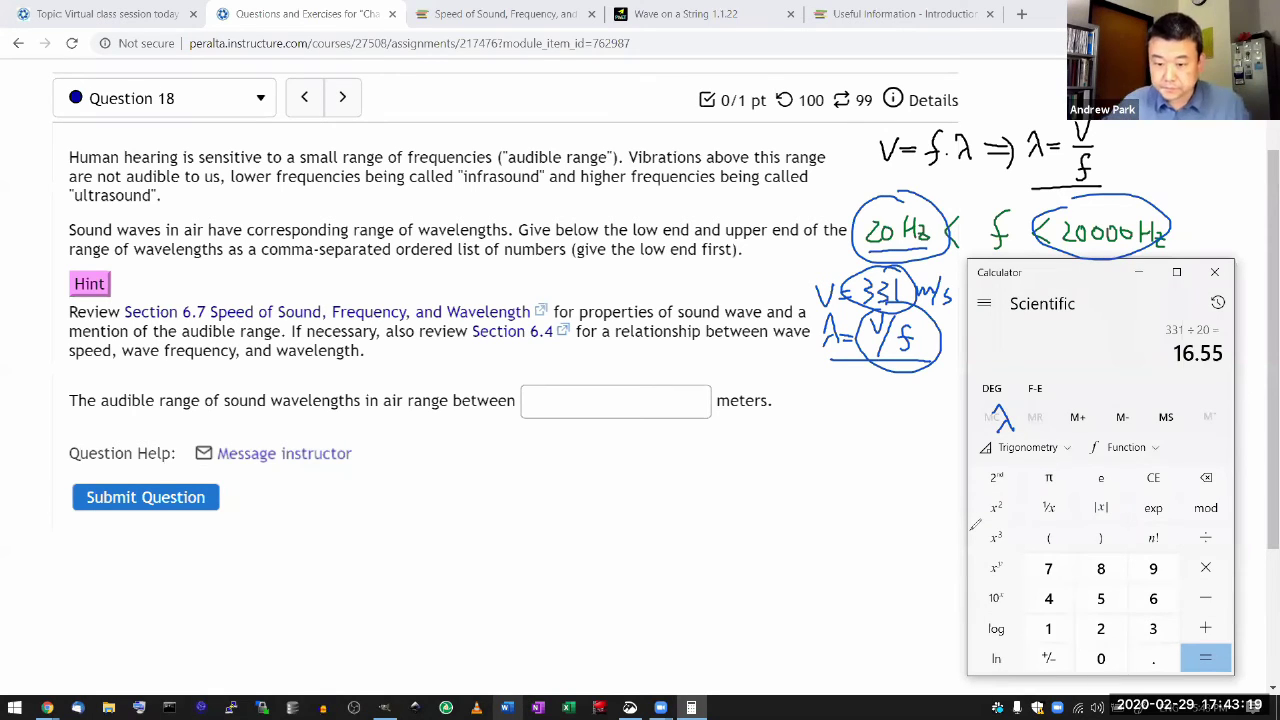
left_click(1030, 292)
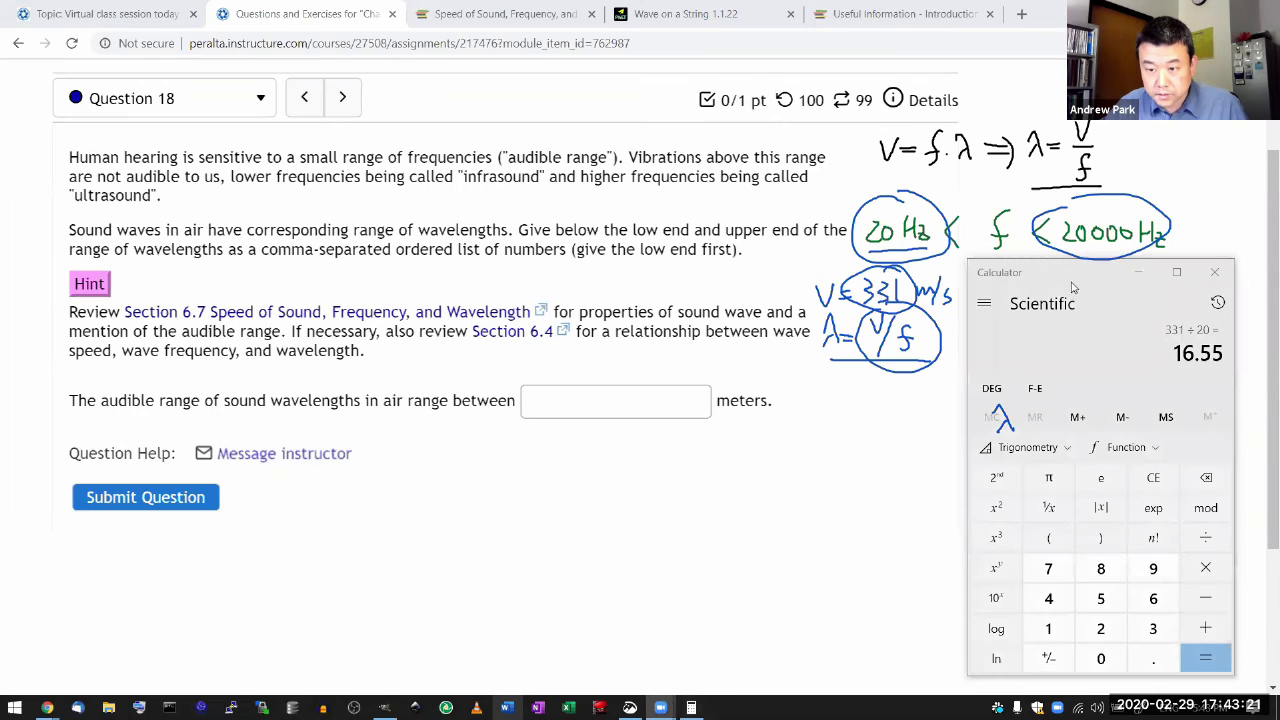
left_click_drag(1030, 292, 408, 224)
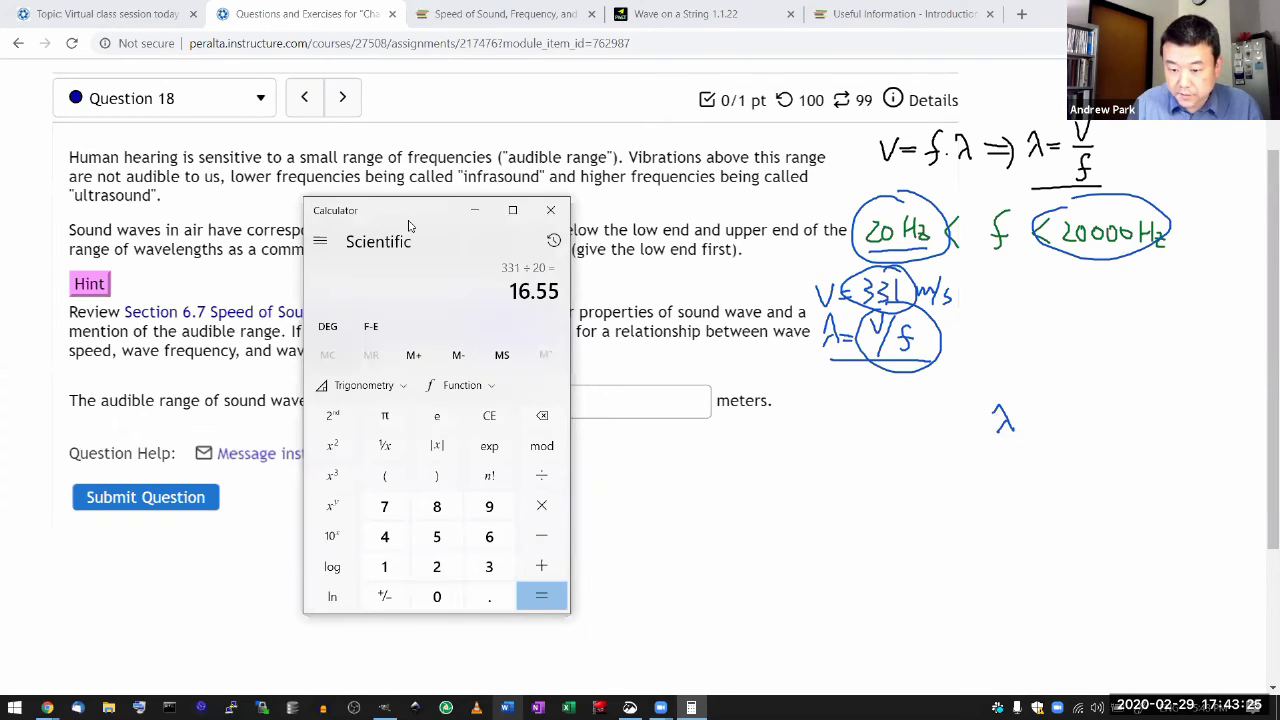
left_click_drag(893, 410, 894, 432)
left_click_drag(912, 410, 966, 426)
left_click(921, 428)
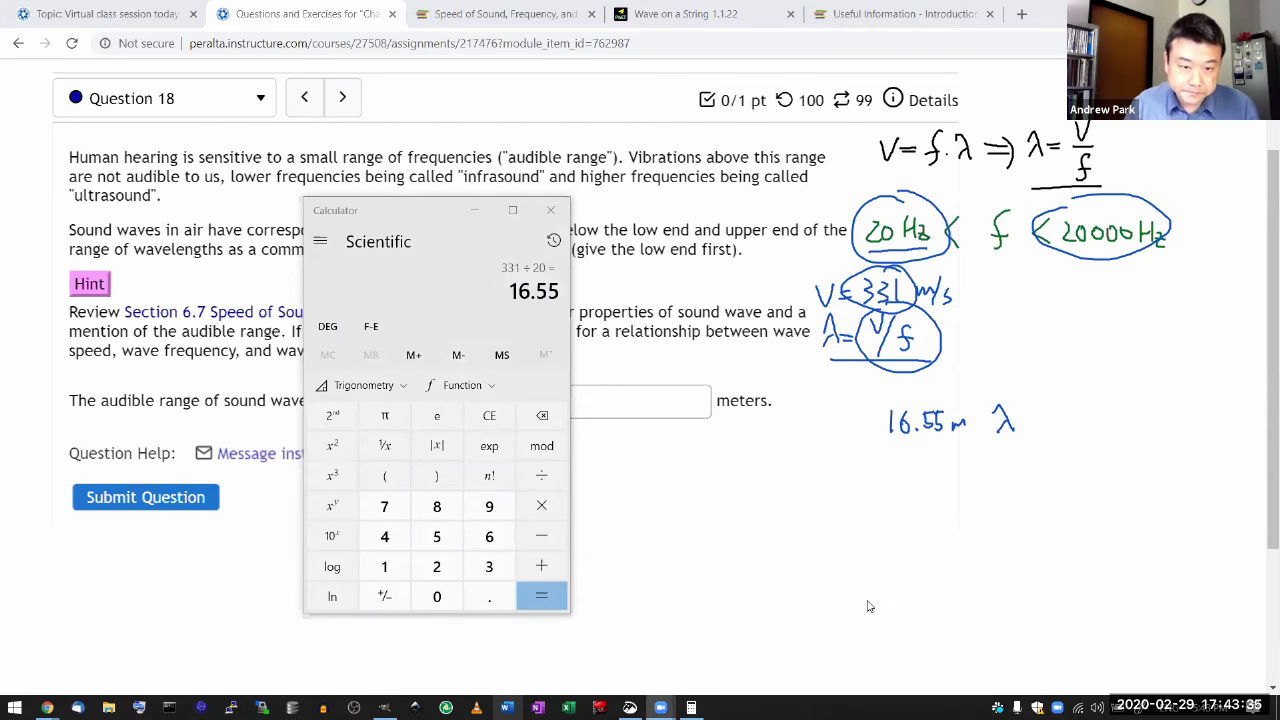
Compute 331/20000 = 0.01655, note it beside λ, and hide Calculator
left_click(437, 215)
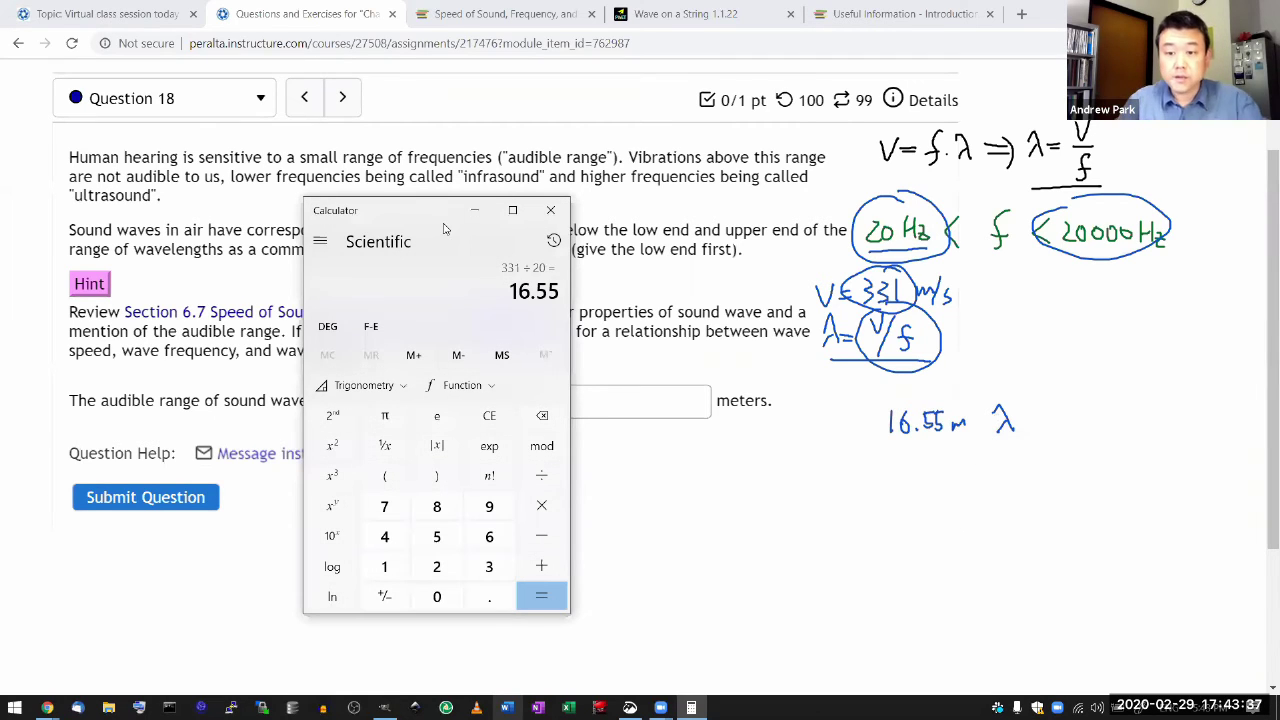
type("331")
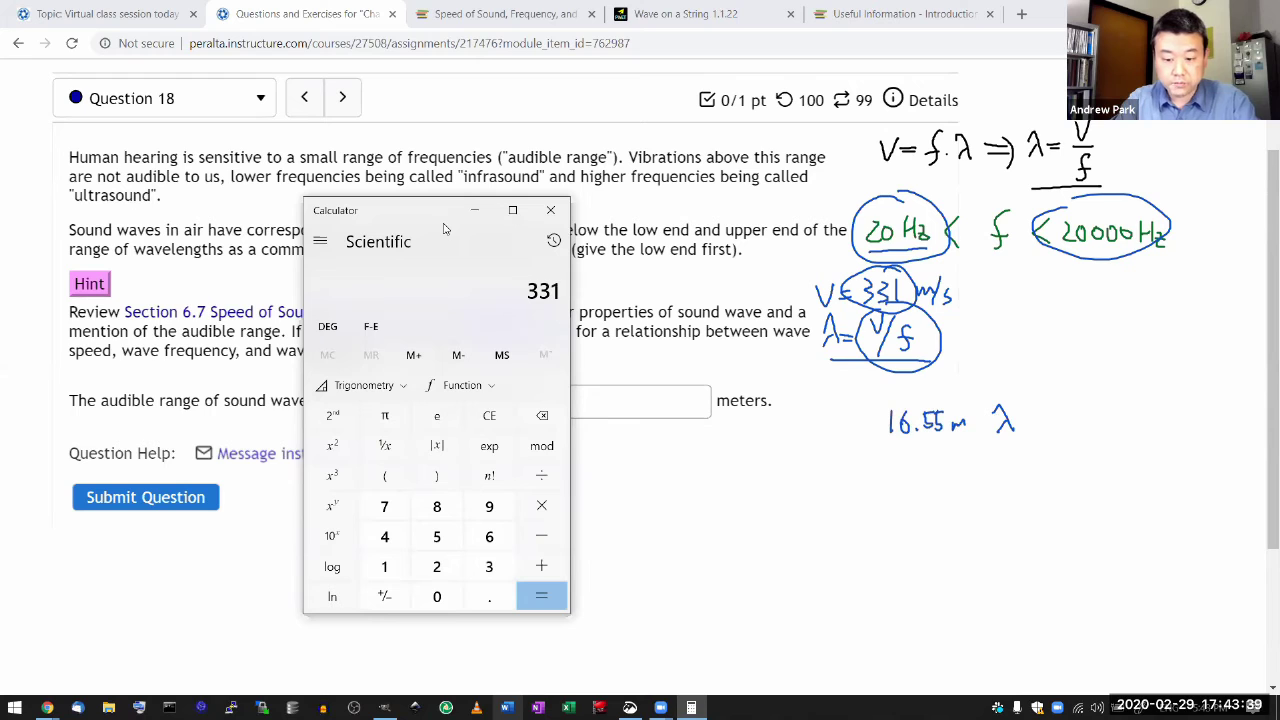
type("/20")
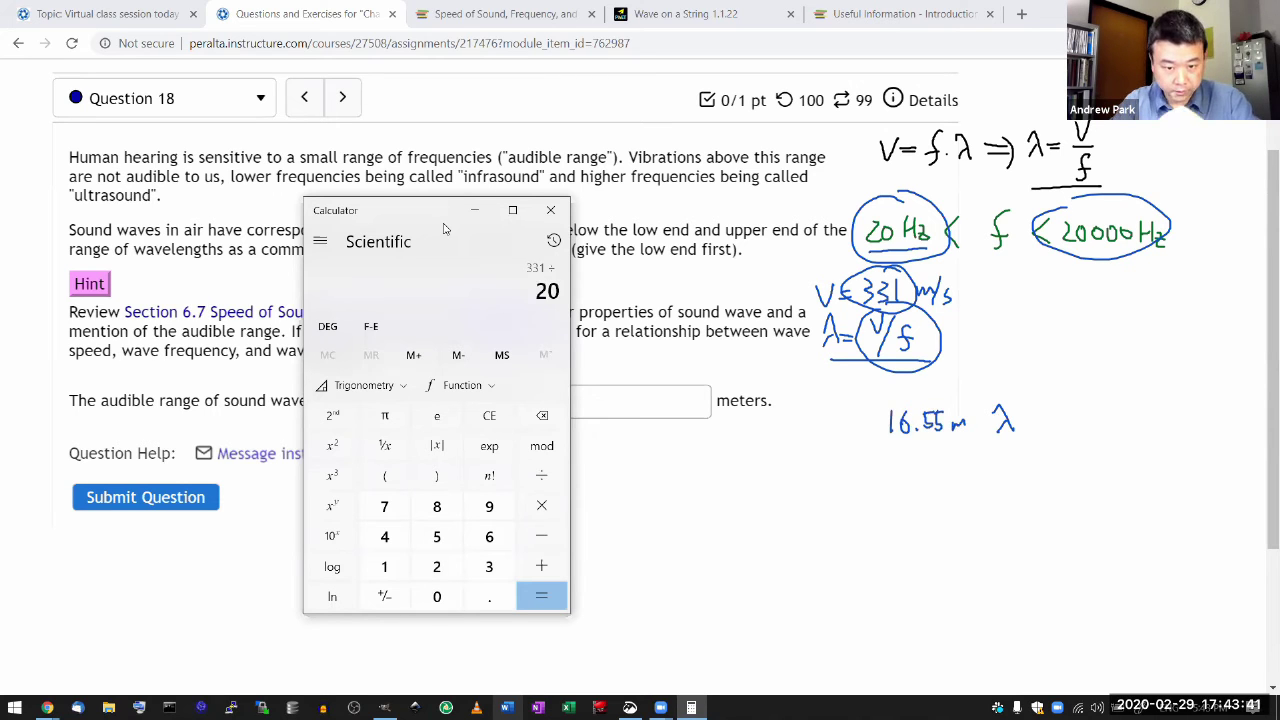
type("000")
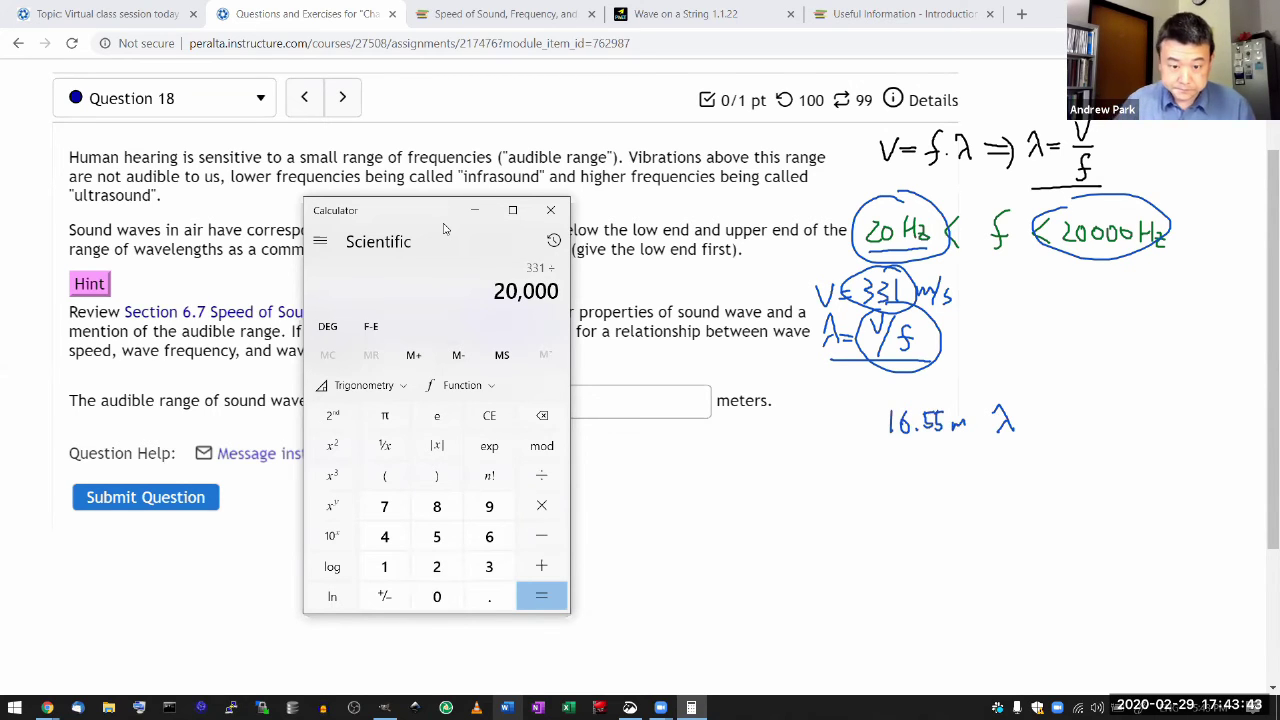
left_click(565, 599)
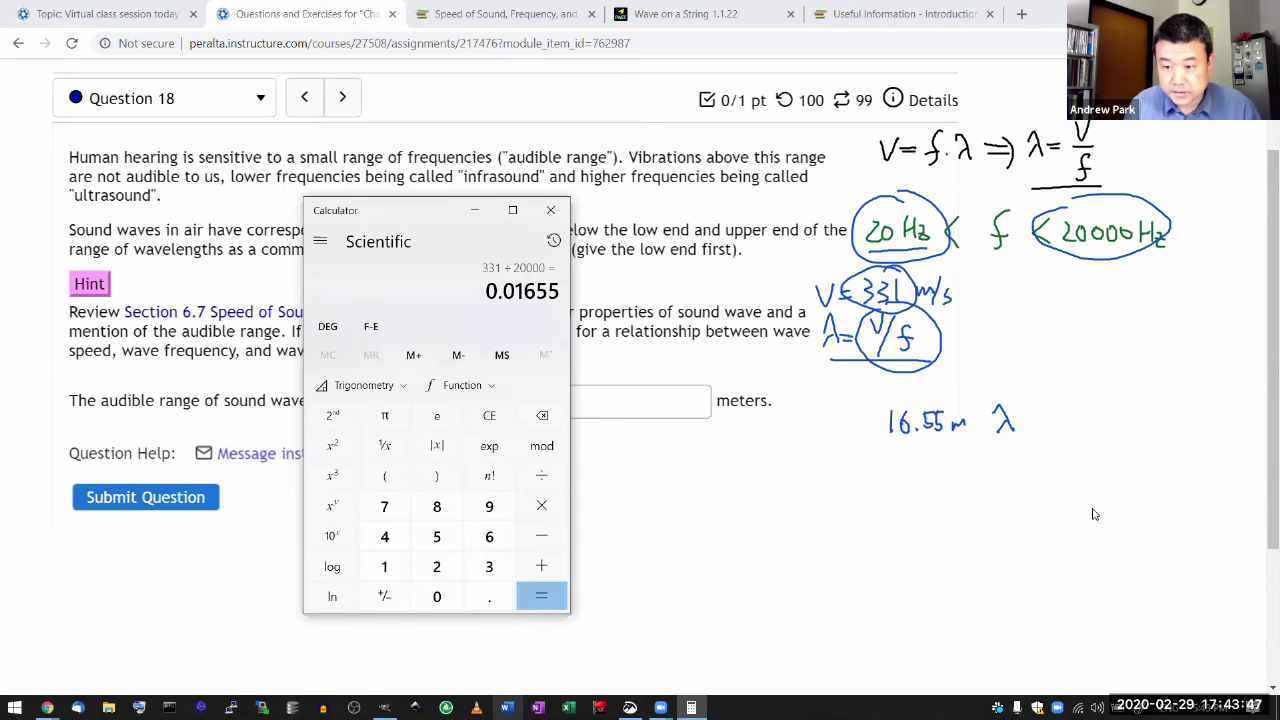
mouse_move(1090, 410)
left_mouse_down()
mouse_move(1124, 402)
mouse_move(1146, 424)
mouse_move(1187, 405)
left_mouse_up()
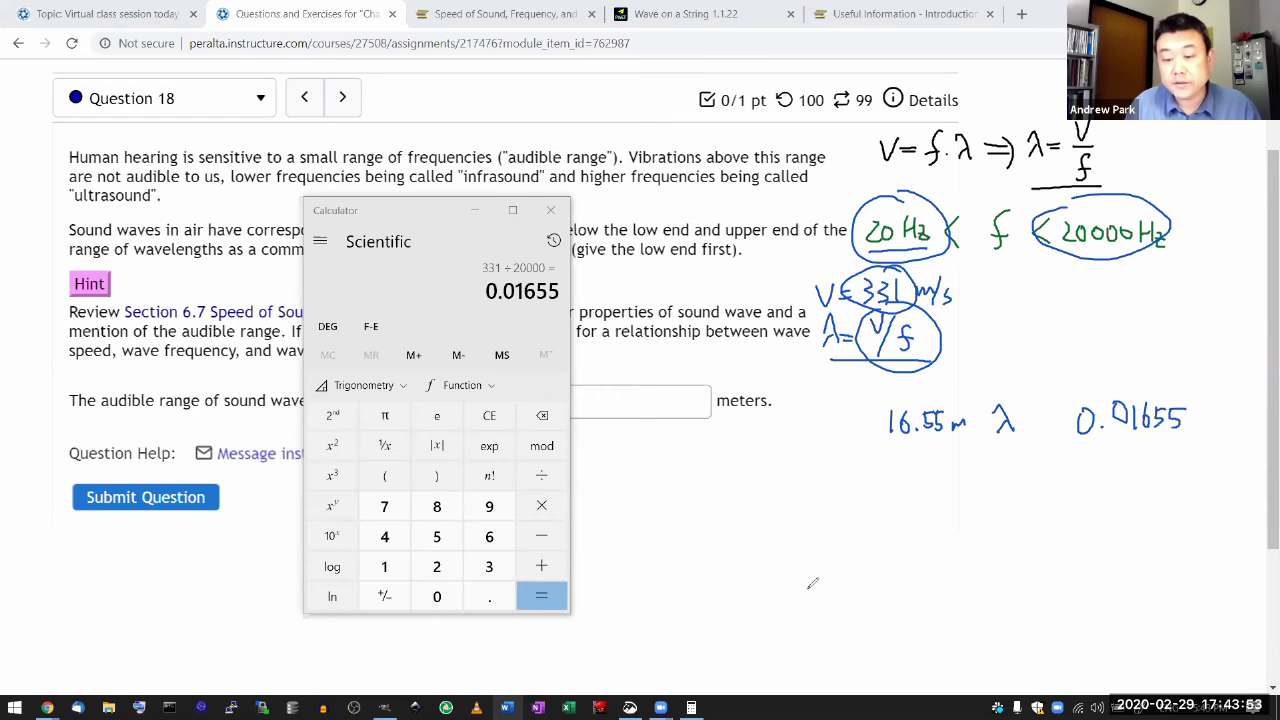
left_click(475, 210)
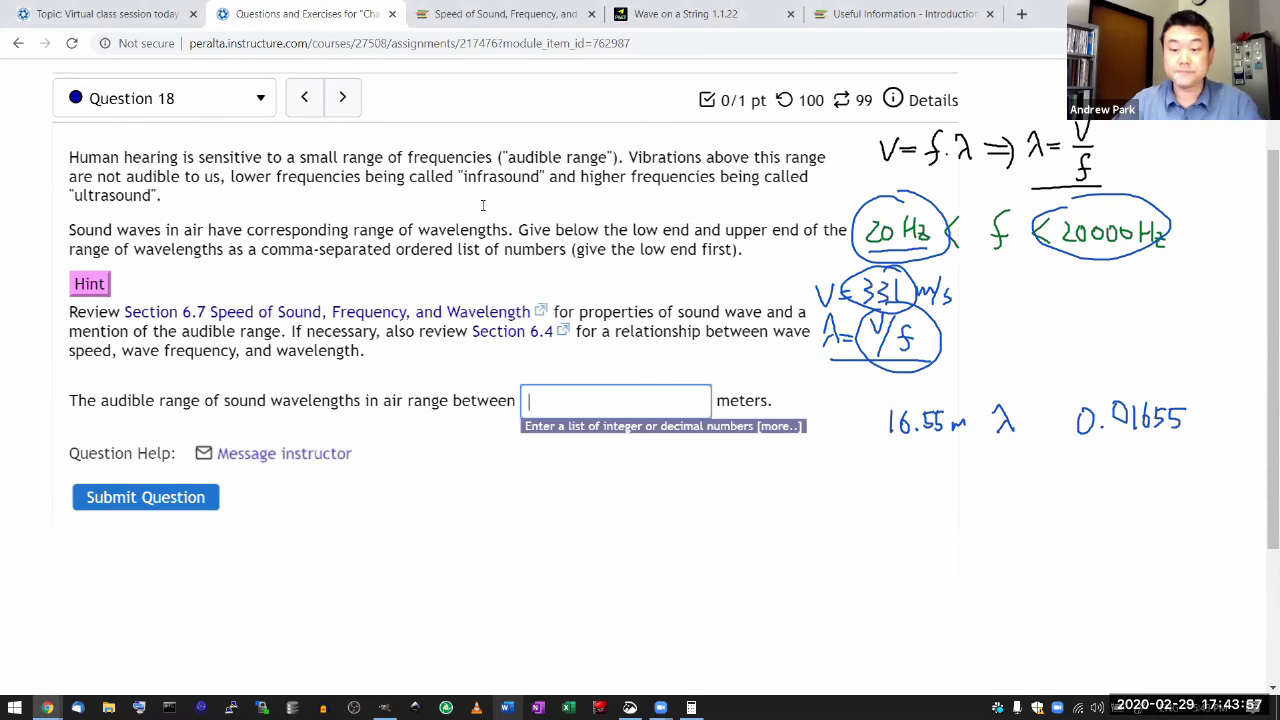
Submit 16.55,0.01655 for Question 18 and annotate 16.55 m > λ > 0.01655 m
type("16.55")
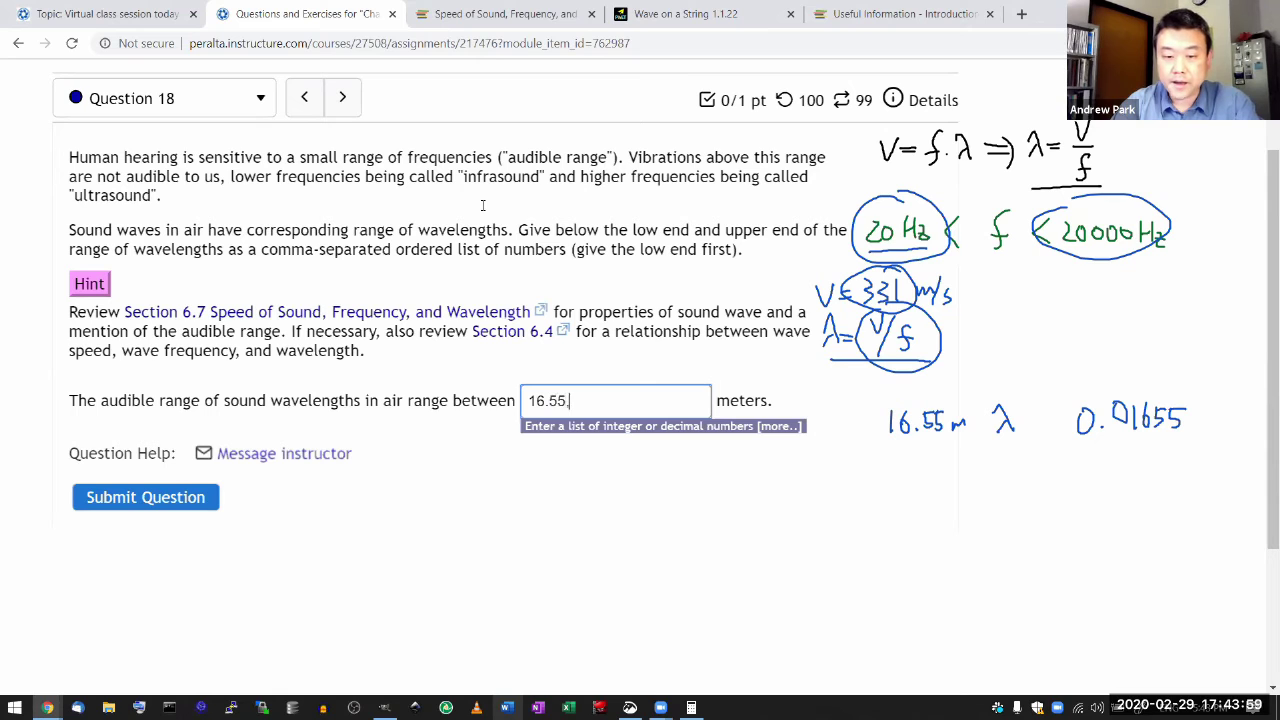
type(",0.01655")
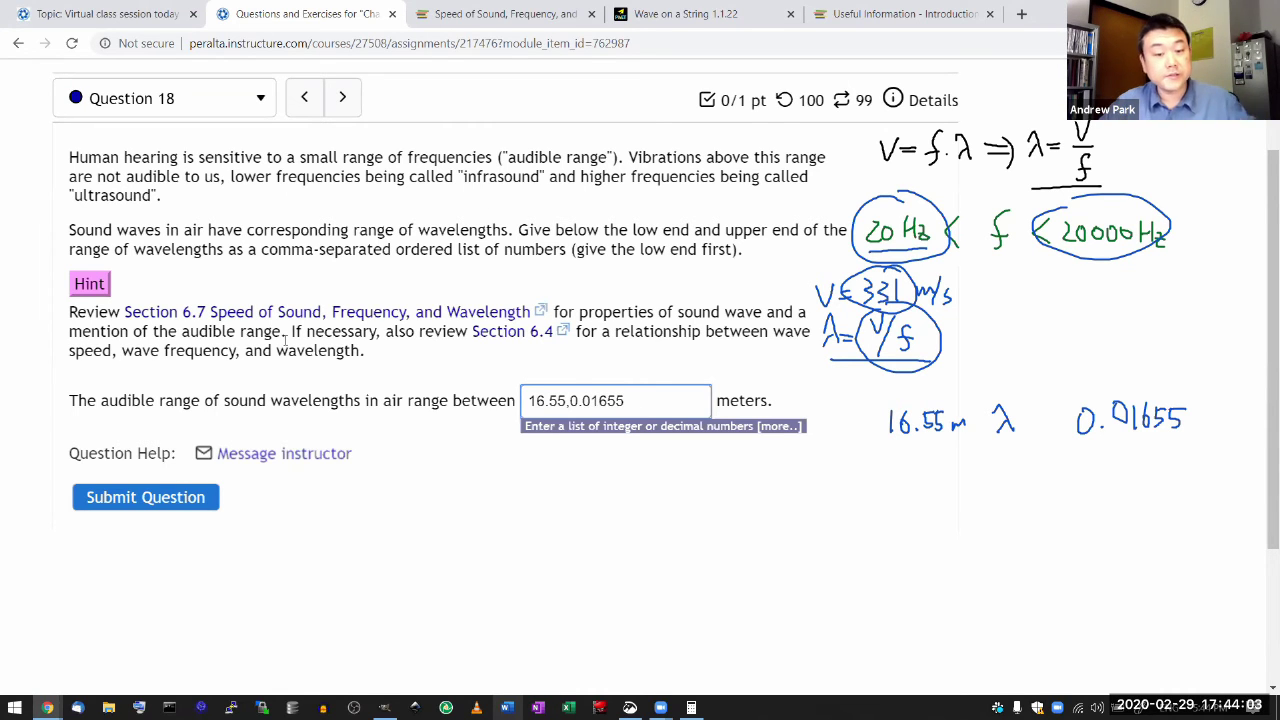
left_click(124, 508)
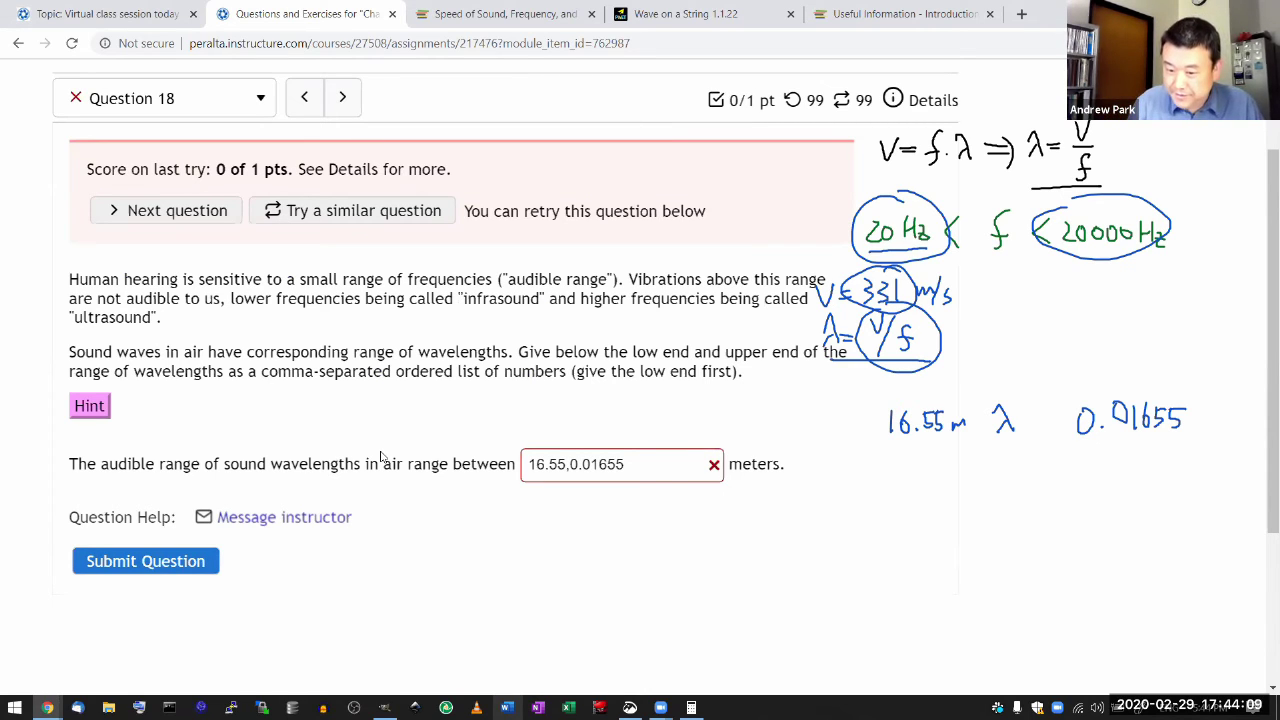
left_click_drag(886, 452, 962, 448)
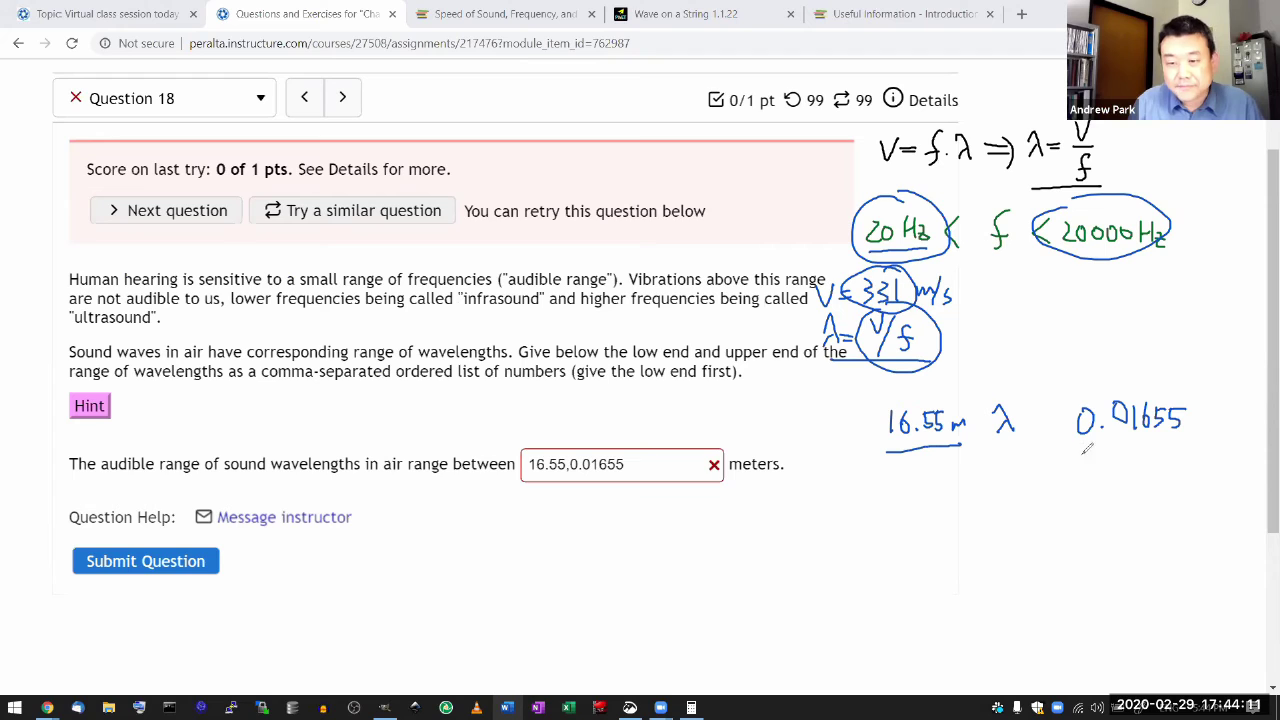
mouse_move(1076, 452)
left_mouse_down()
mouse_move(1182, 452)
mouse_move(1220, 412)
left_mouse_up()
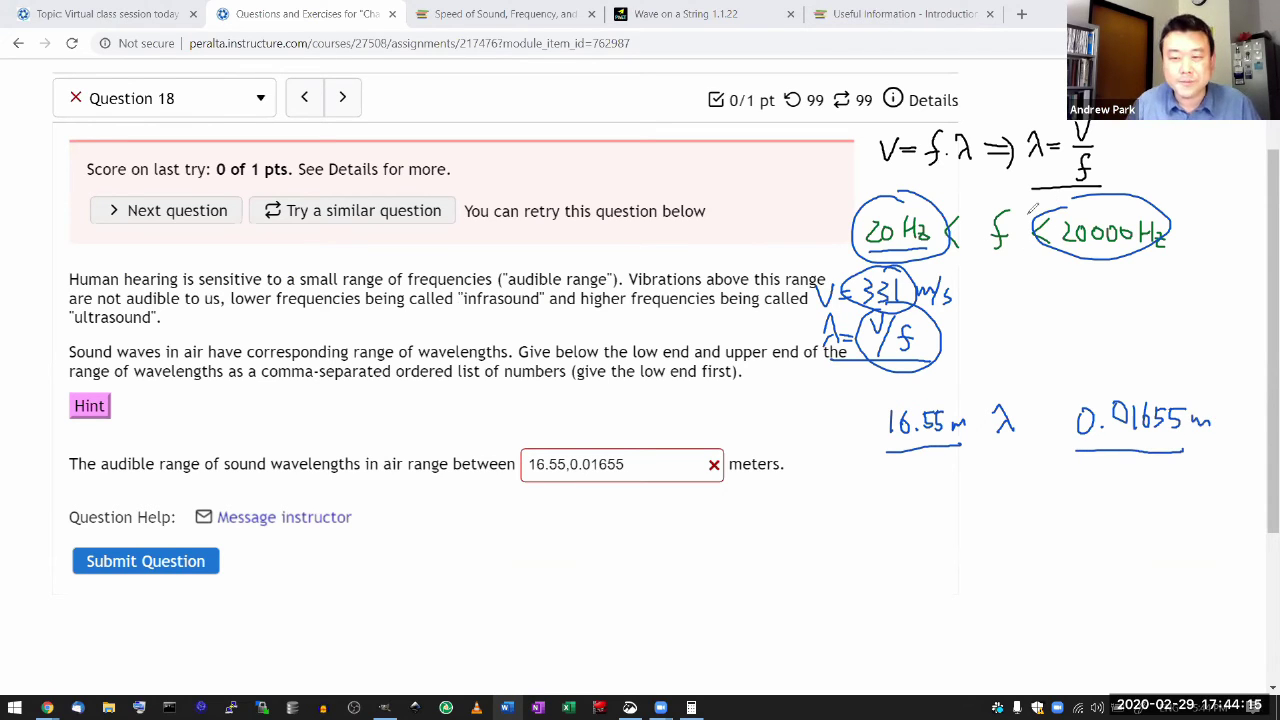
left_click_drag(1033, 209, 966, 210)
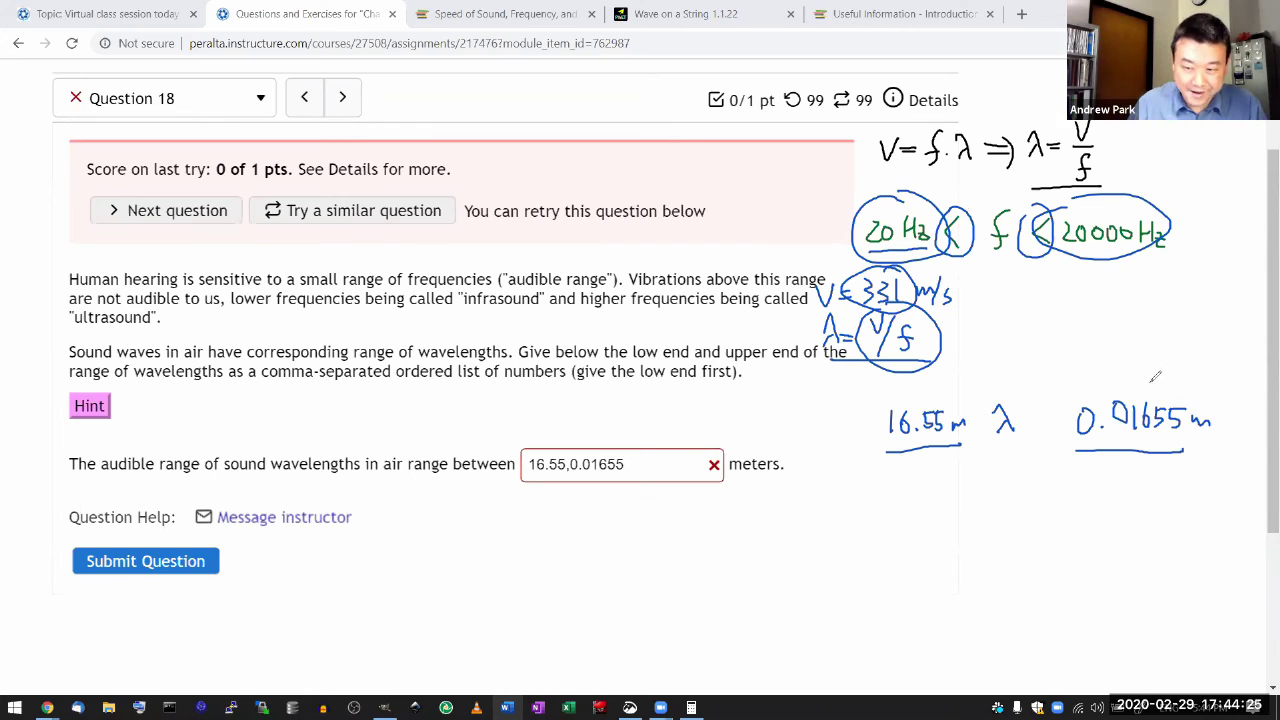
mouse_move(1145, 376)
left_mouse_down()
mouse_move(1195, 452)
mouse_move(1158, 374)
left_mouse_up()
mouse_move(1030, 398)
left_mouse_down()
mouse_move(1046, 418)
mouse_move(1030, 442)
mouse_move(981, 439)
left_mouse_up()
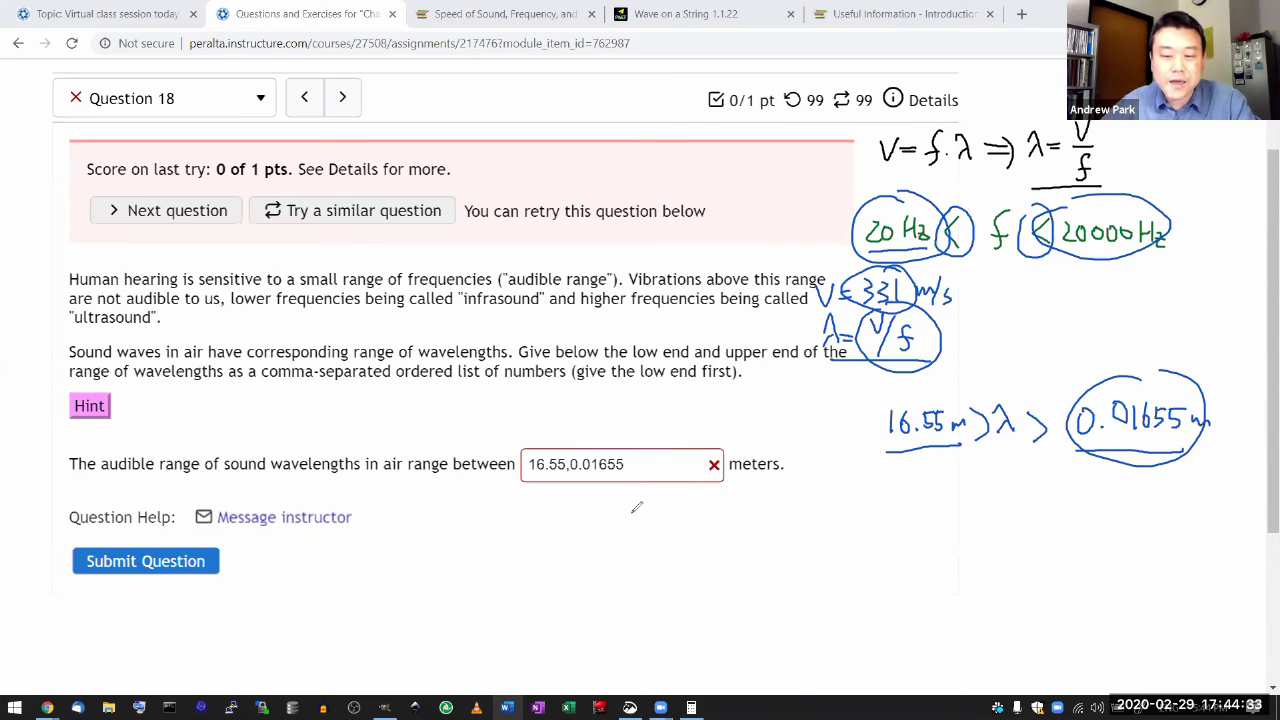
Resubmit Question 18 as 0.01655,16.55 with the low end first
double_click(636, 463)
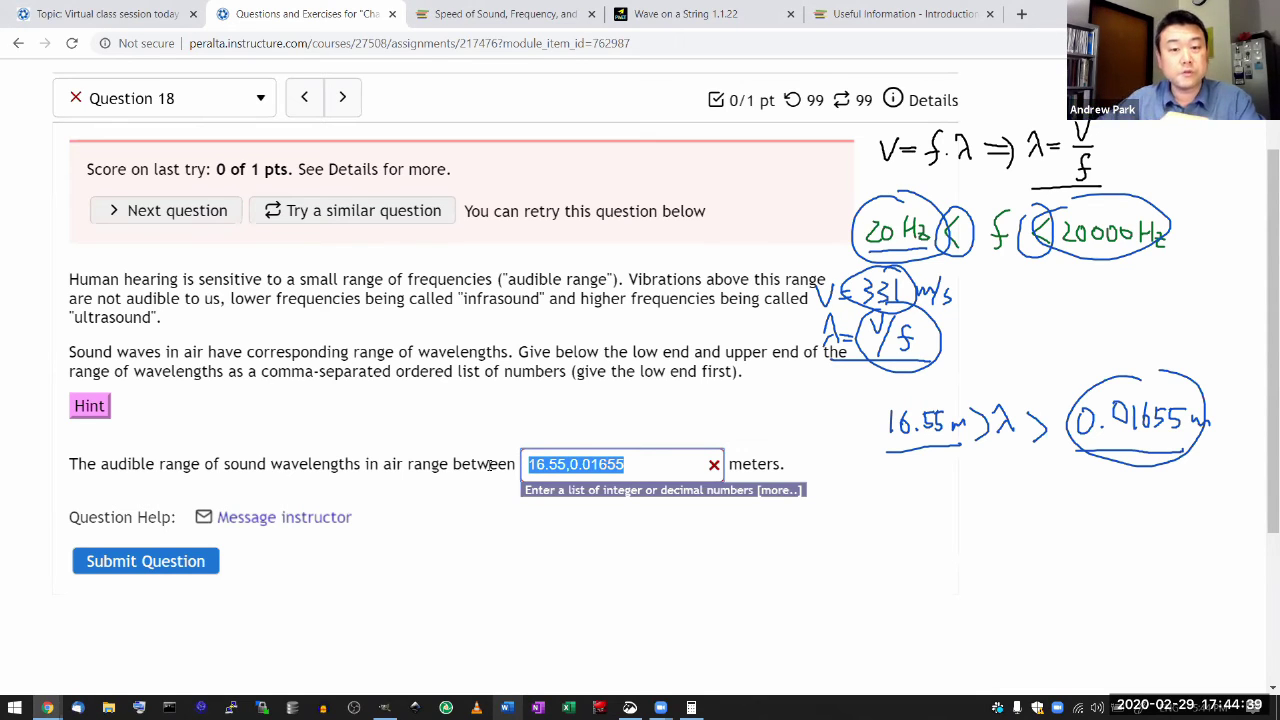
type("0.01655")
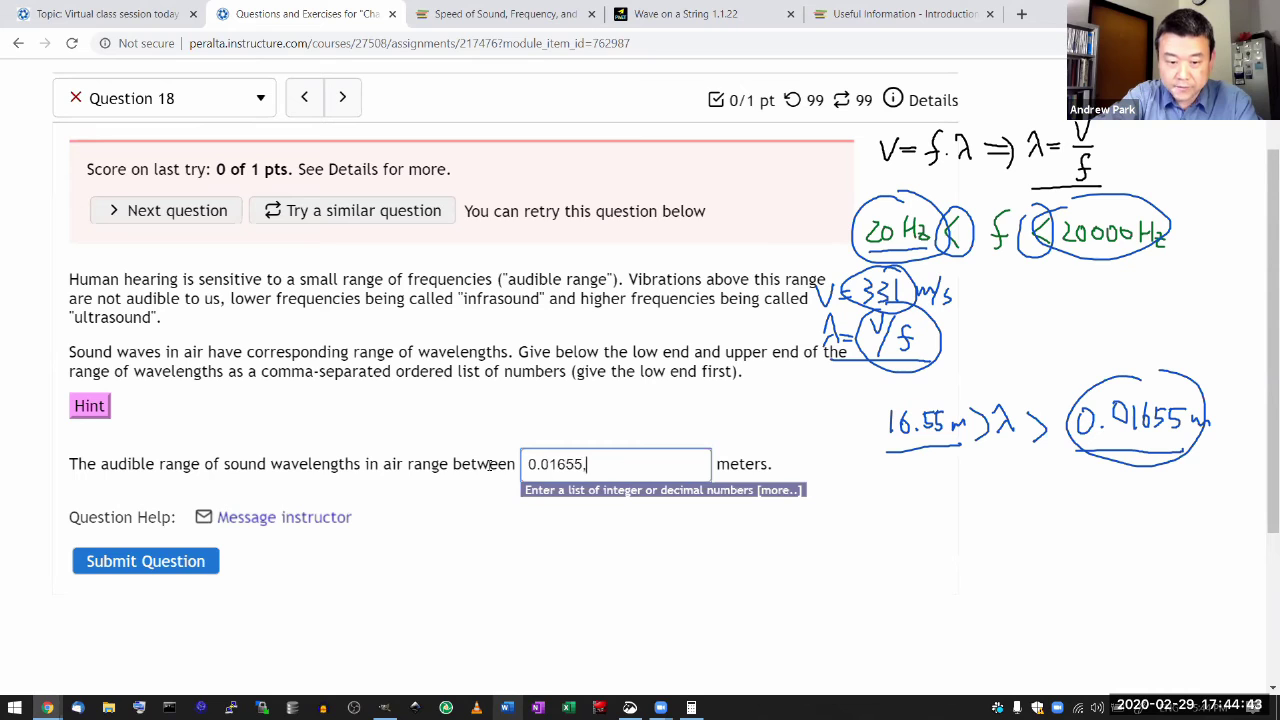
type(",16.55")
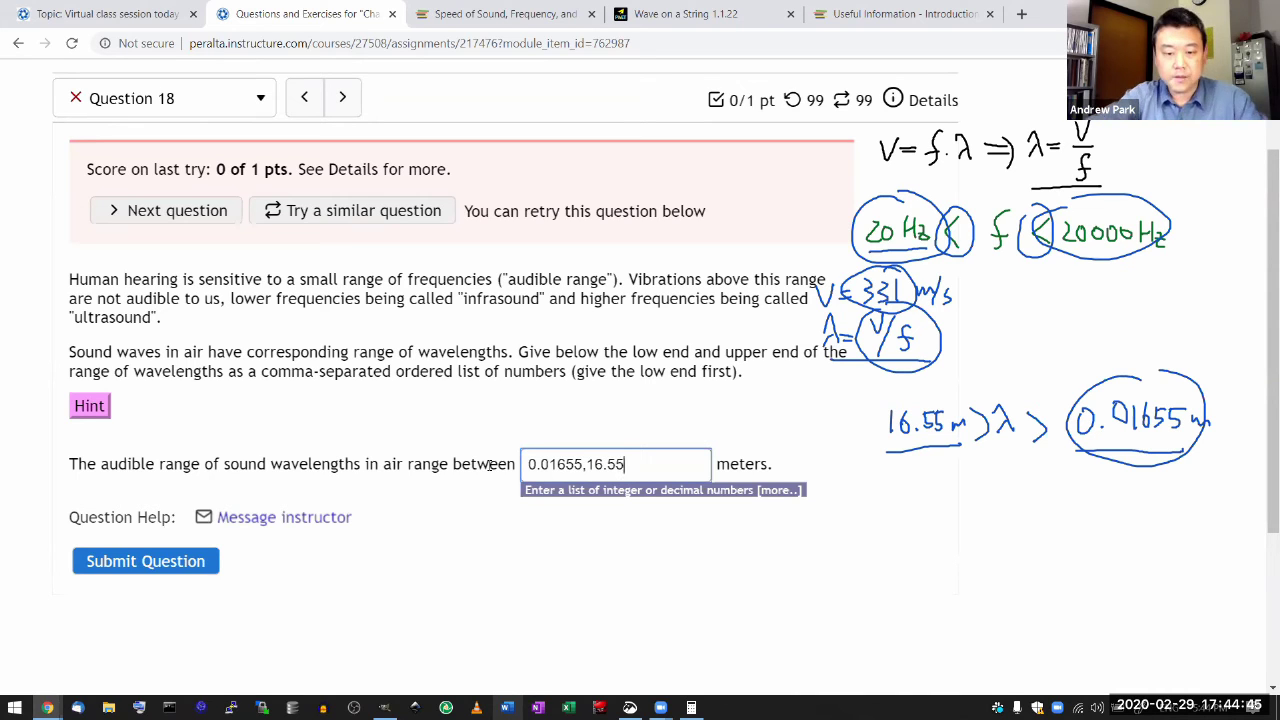
left_click(131, 563)
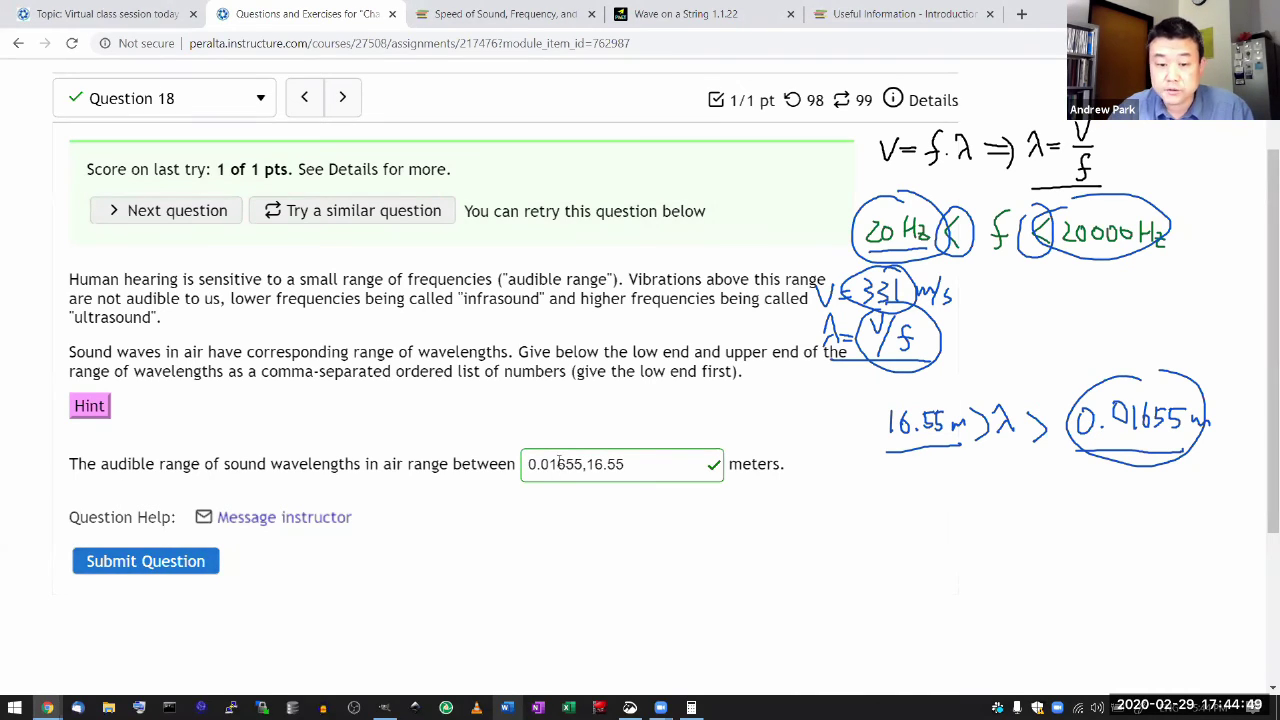
Round the answer to 0.02,20 and resubmit it
left_click_drag(550, 463, 579, 462)
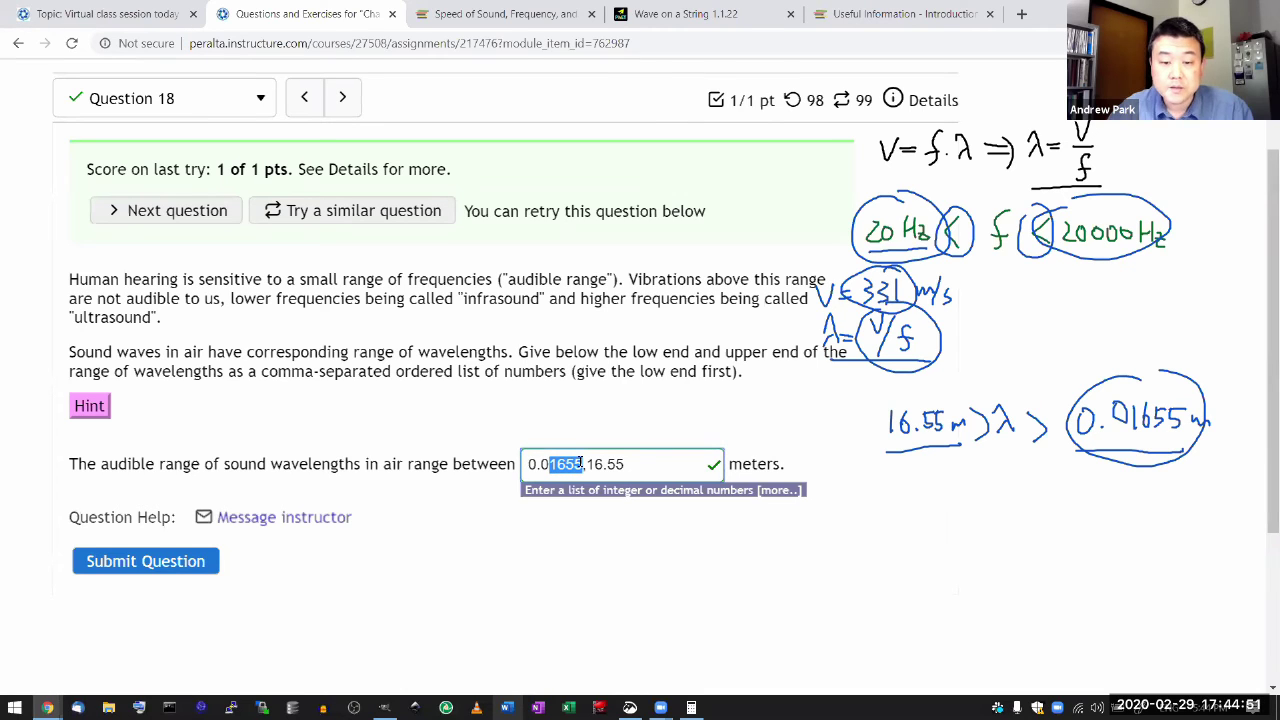
type("2")
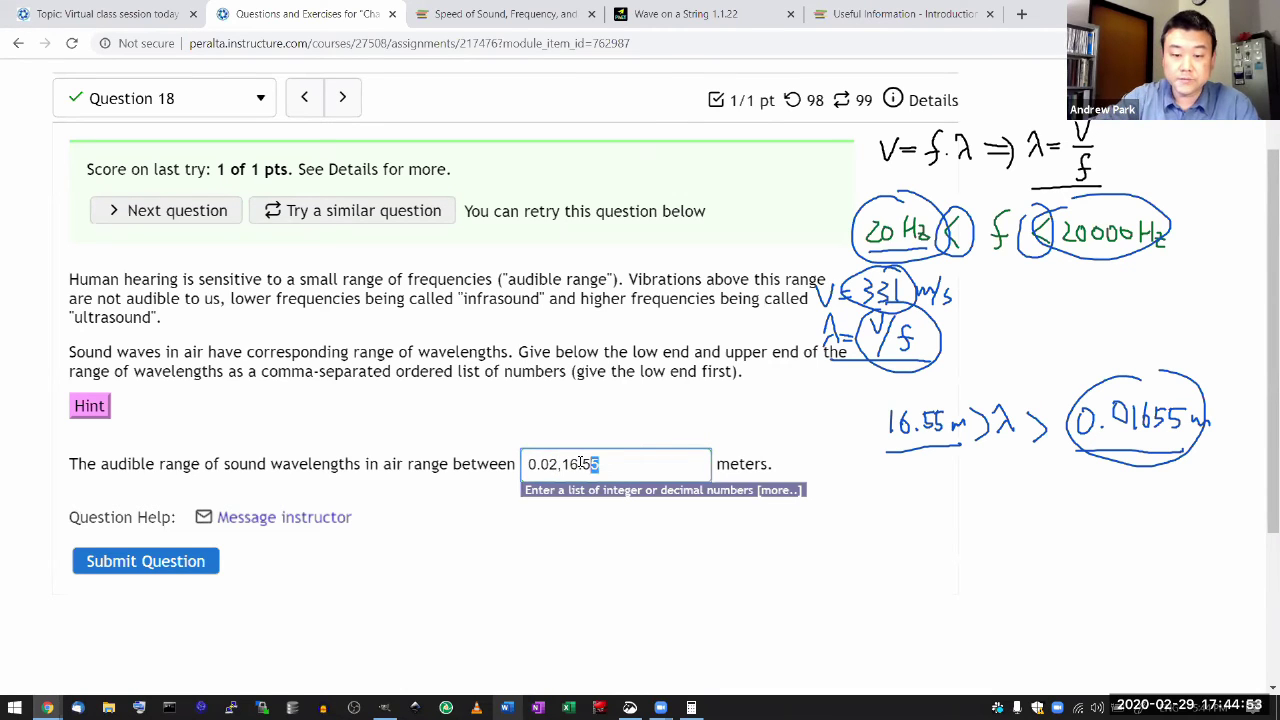
key("End")
key("shift+Left")
key("shift+Left")
key("shift+Left")
key("shift+Left")
key("shift+Left")
type("20")
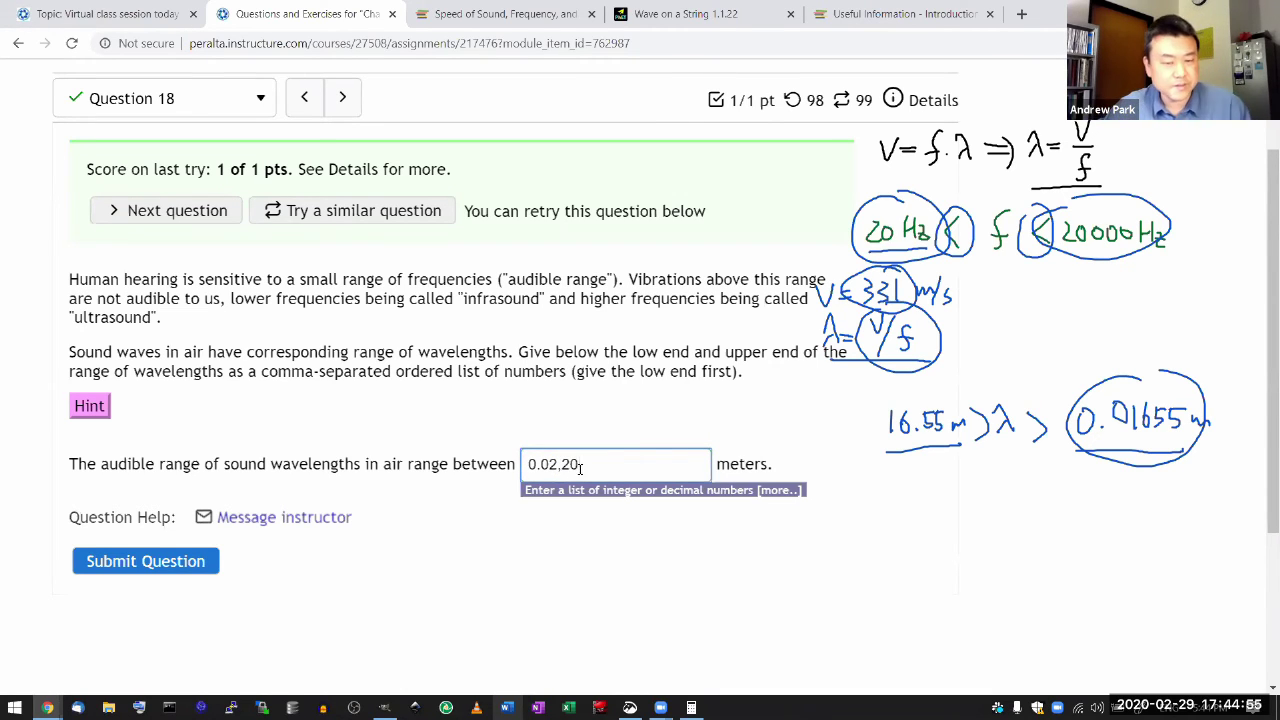
left_click(176, 570)
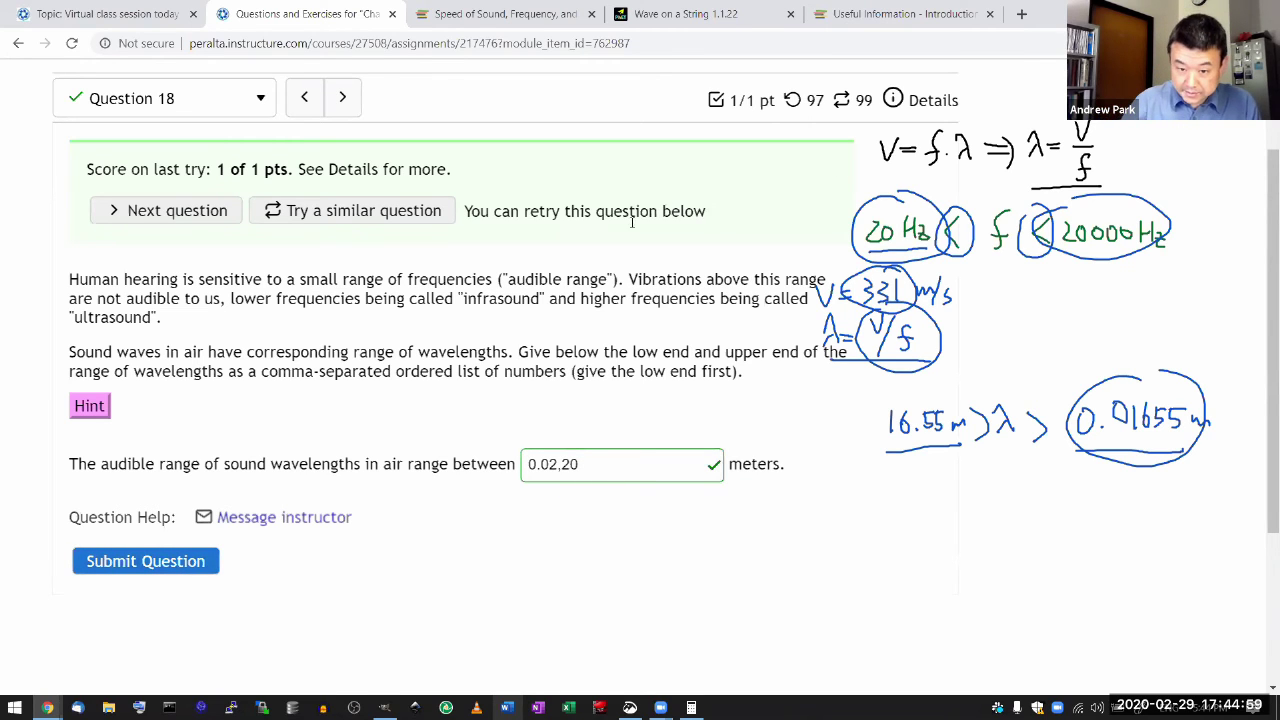
Move to Question 19, clear the pen notes, and reveal its hint citing 343 m/s
left_click(340, 103)
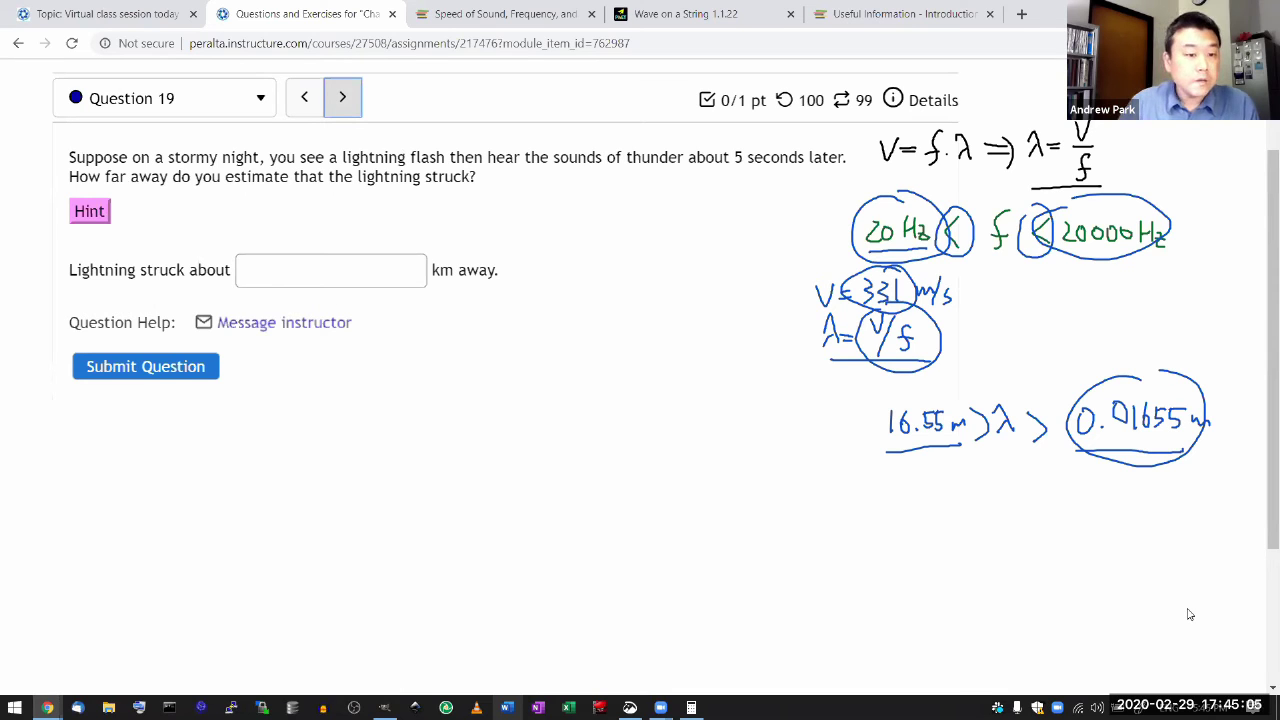
key("Escape")
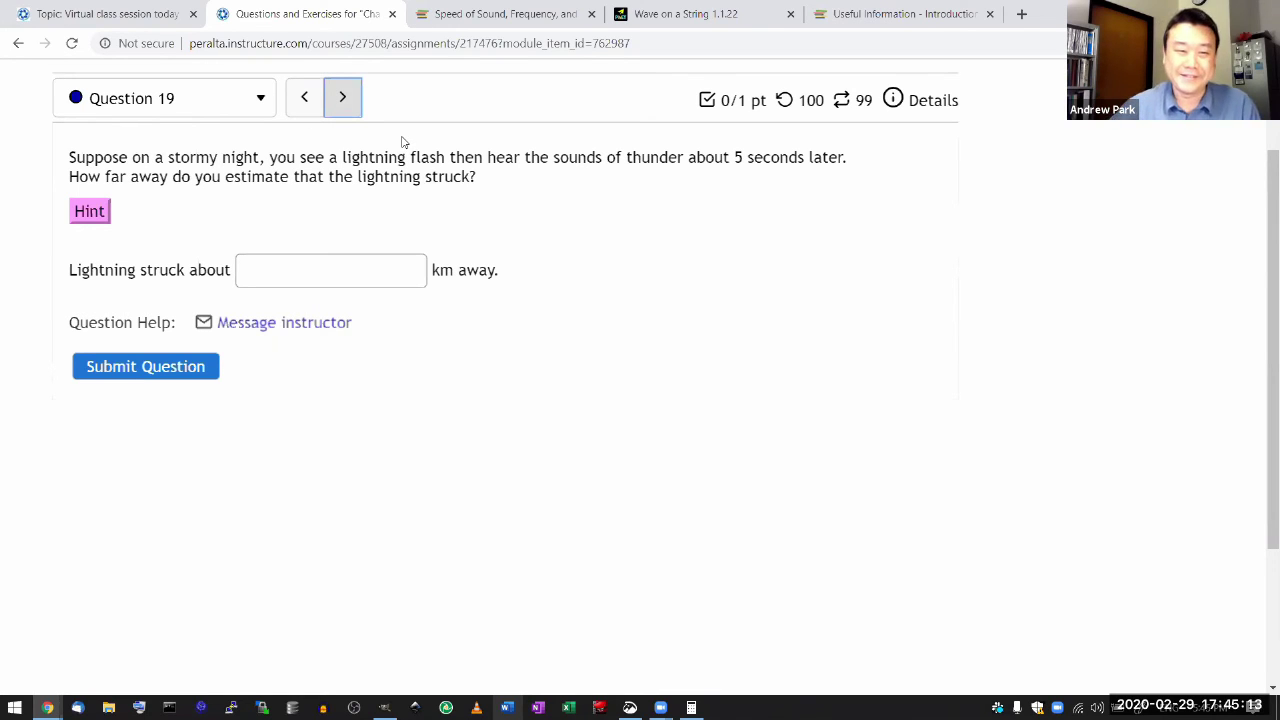
left_click(104, 222)
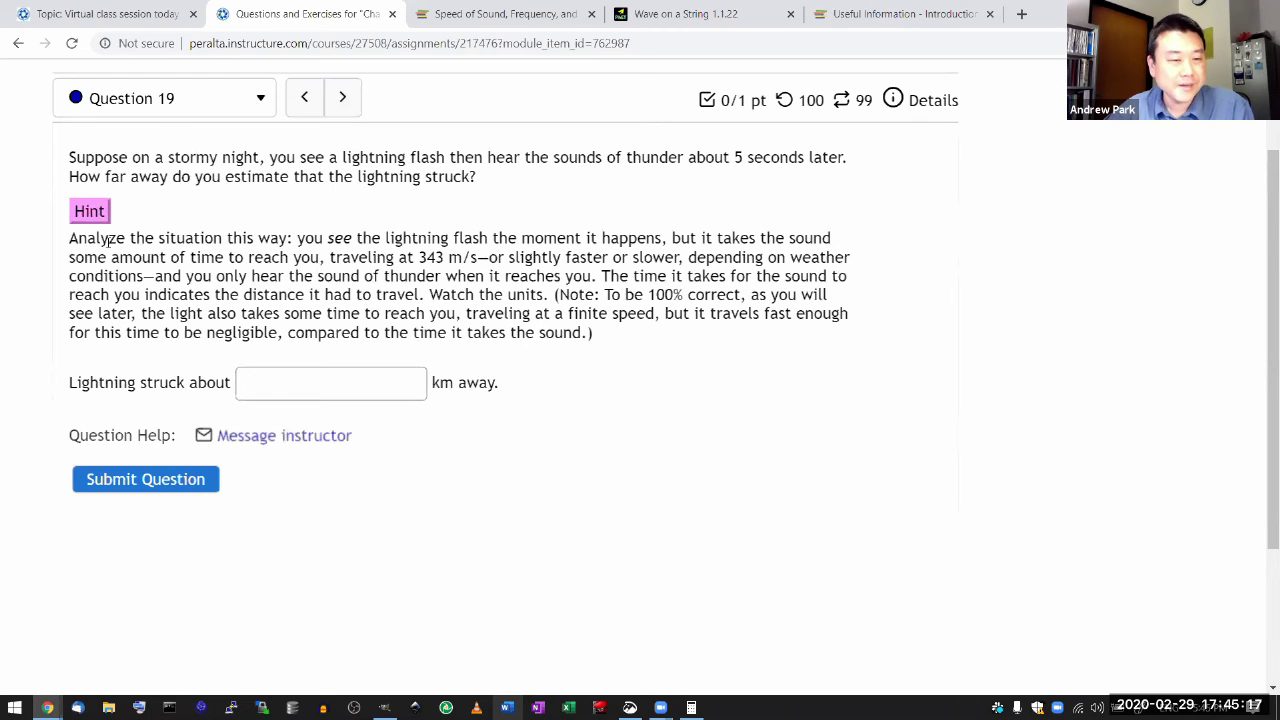
left_click_drag(76, 238, 686, 330)
left_click(683, 322)
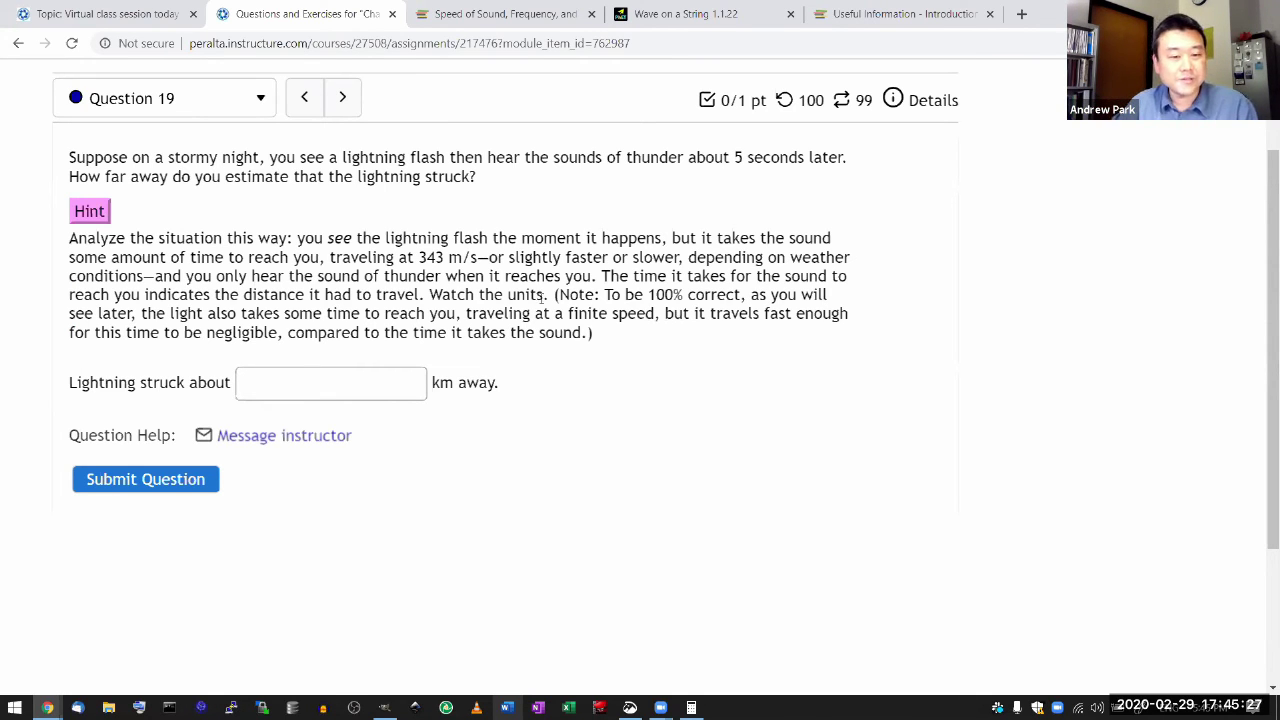
left_click_drag(406, 258, 489, 258)
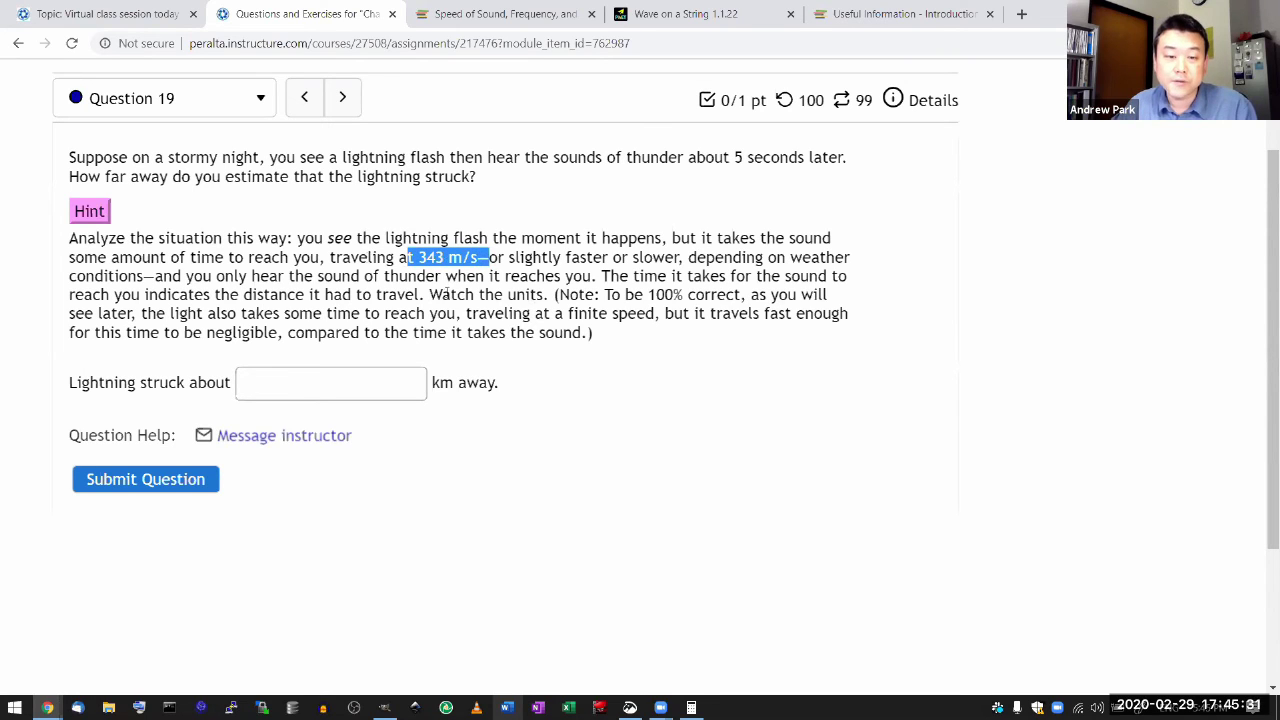
left_click(362, 250)
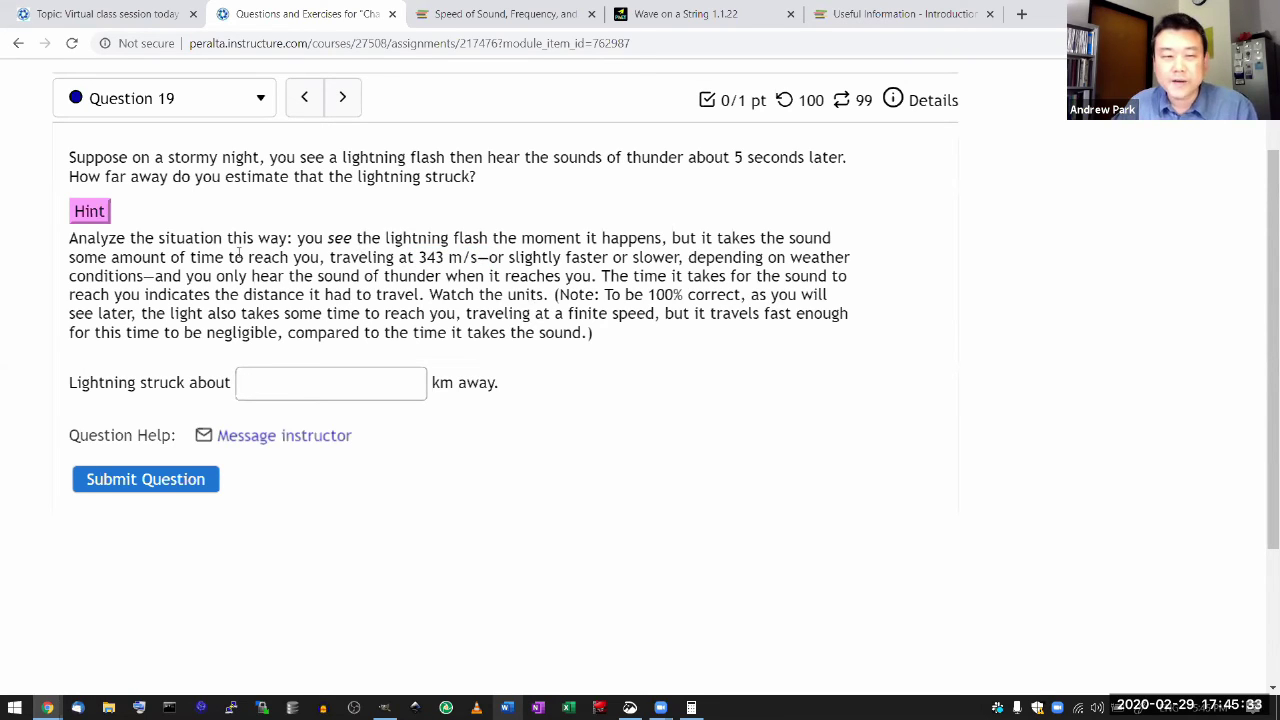
Move to Question 20 and annotate Mach 1 as roughly 331 m/s
left_click(342, 97)
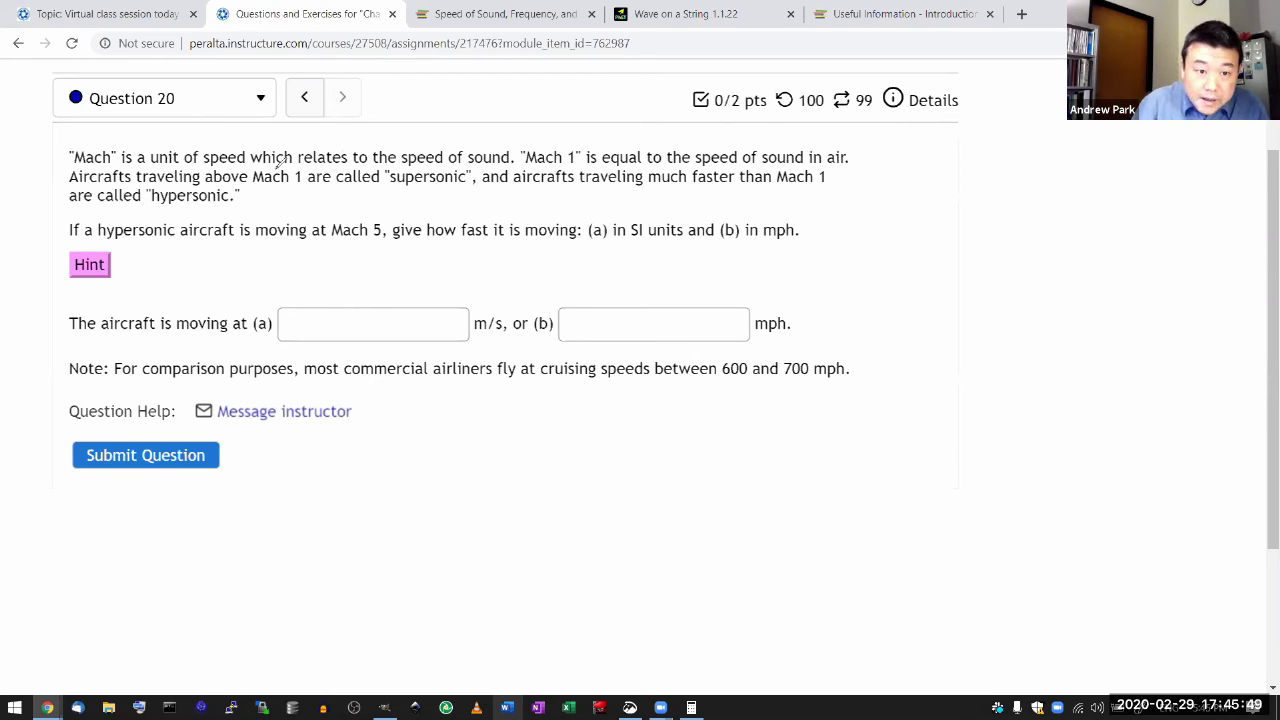
mouse_move(282, 160)
left_mouse_down()
mouse_move(318, 184)
mouse_move(300, 158)
left_mouse_up()
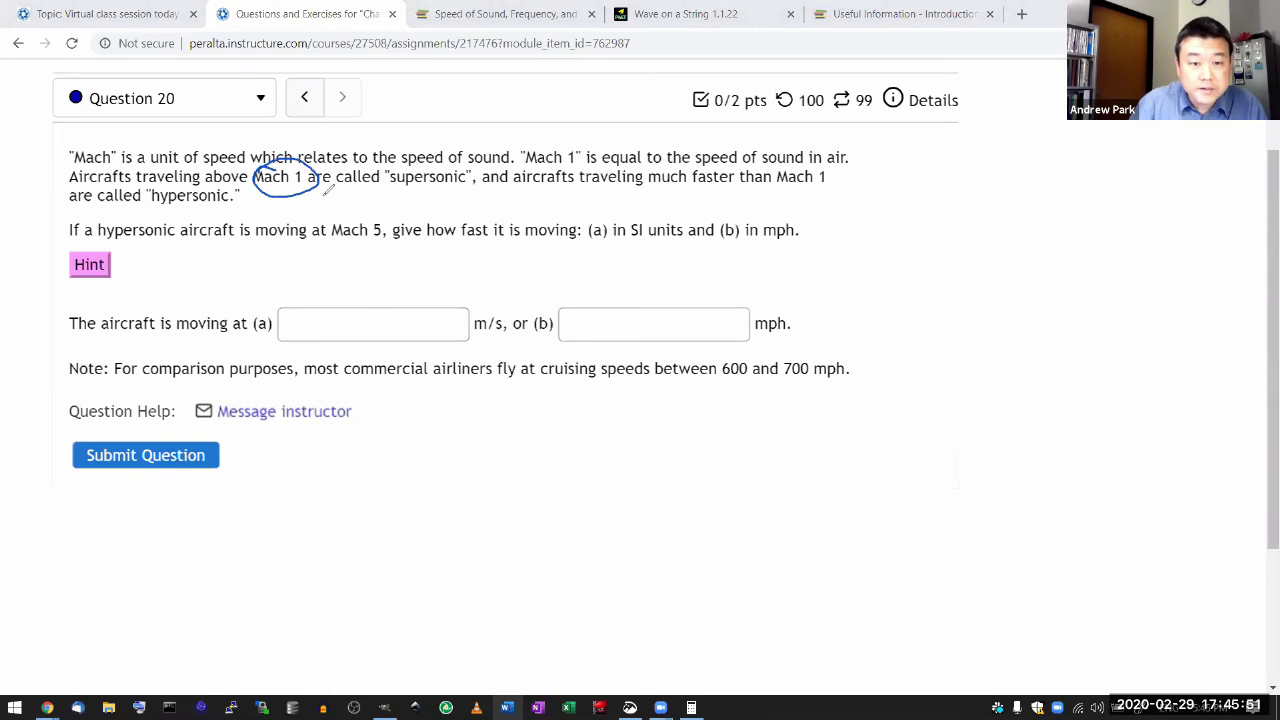
left_click_drag(322, 200, 346, 205)
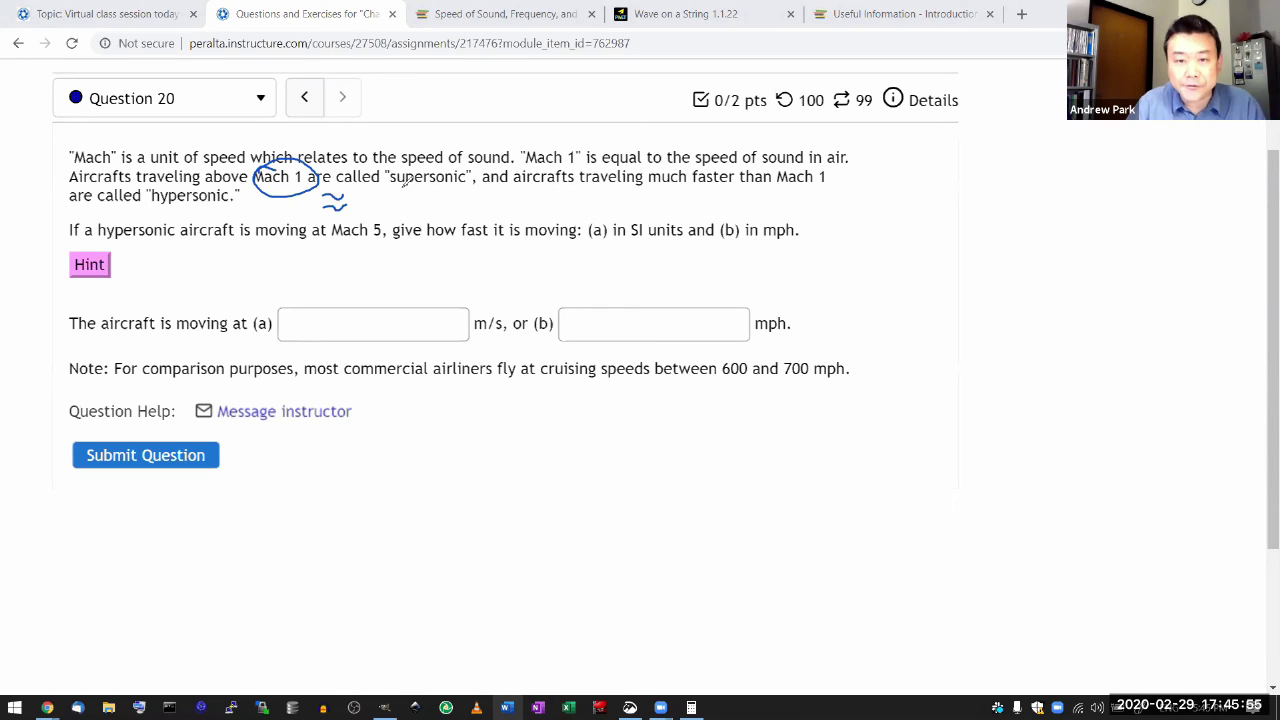
mouse_move(359, 193)
left_mouse_down()
mouse_move(361, 210)
mouse_move(415, 199)
mouse_move(441, 209)
left_mouse_up()
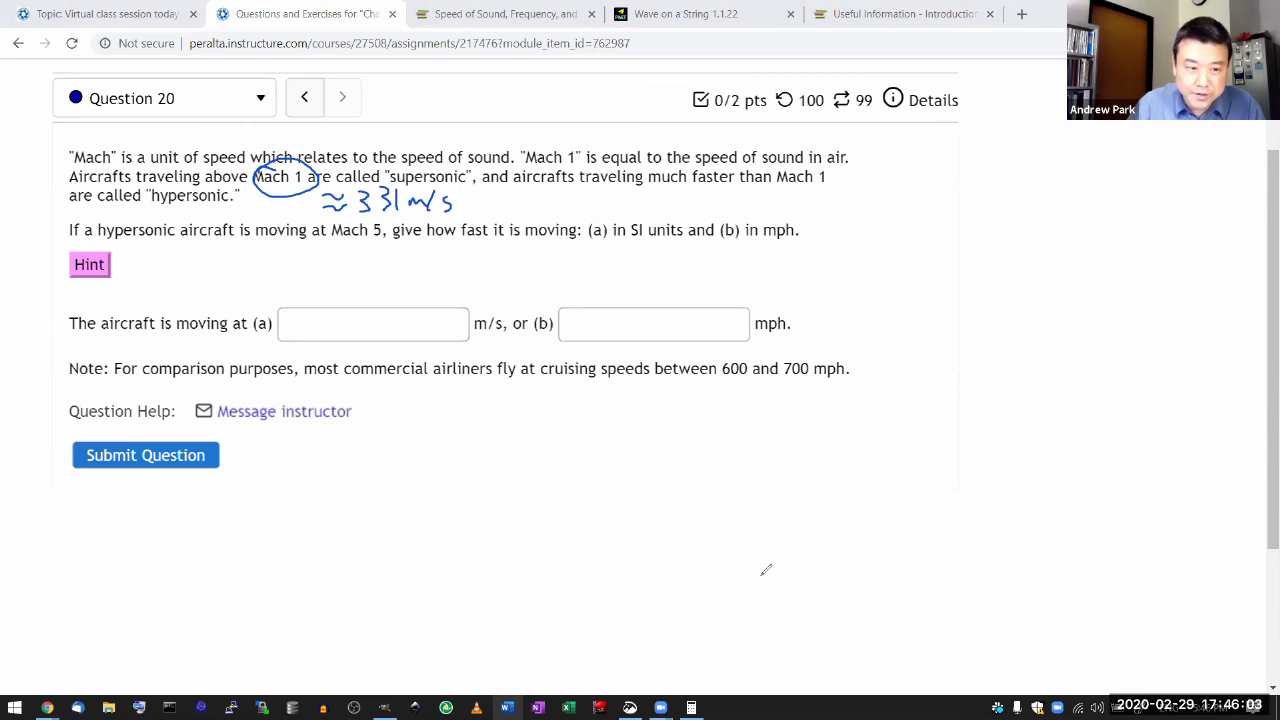
Show the hint and note its 330 m/s speed of sound, rounded to 300 m/s
left_click(89, 264)
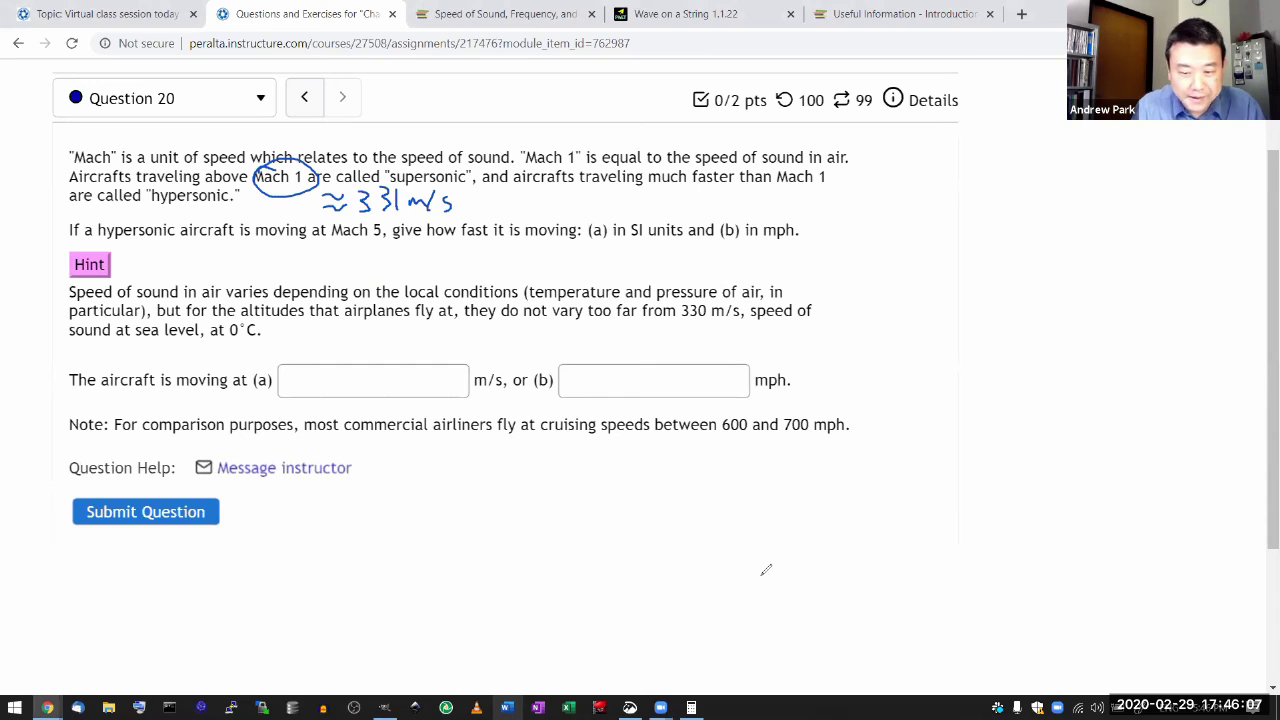
left_click_drag(501, 324, 737, 326)
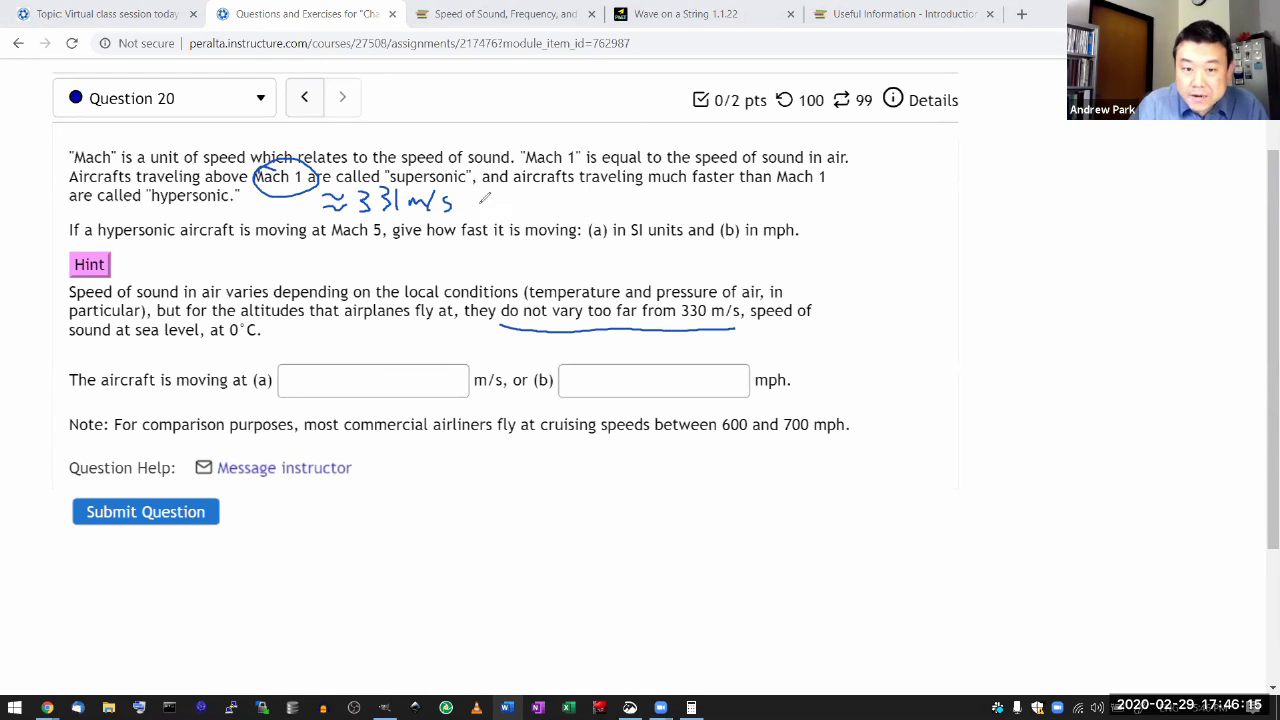
left_click_drag(466, 196, 487, 196)
mouse_move(466, 206)
left_mouse_down()
mouse_move(498, 189)
mouse_move(596, 212)
left_mouse_up()
left_click_drag(496, 221, 612, 218)
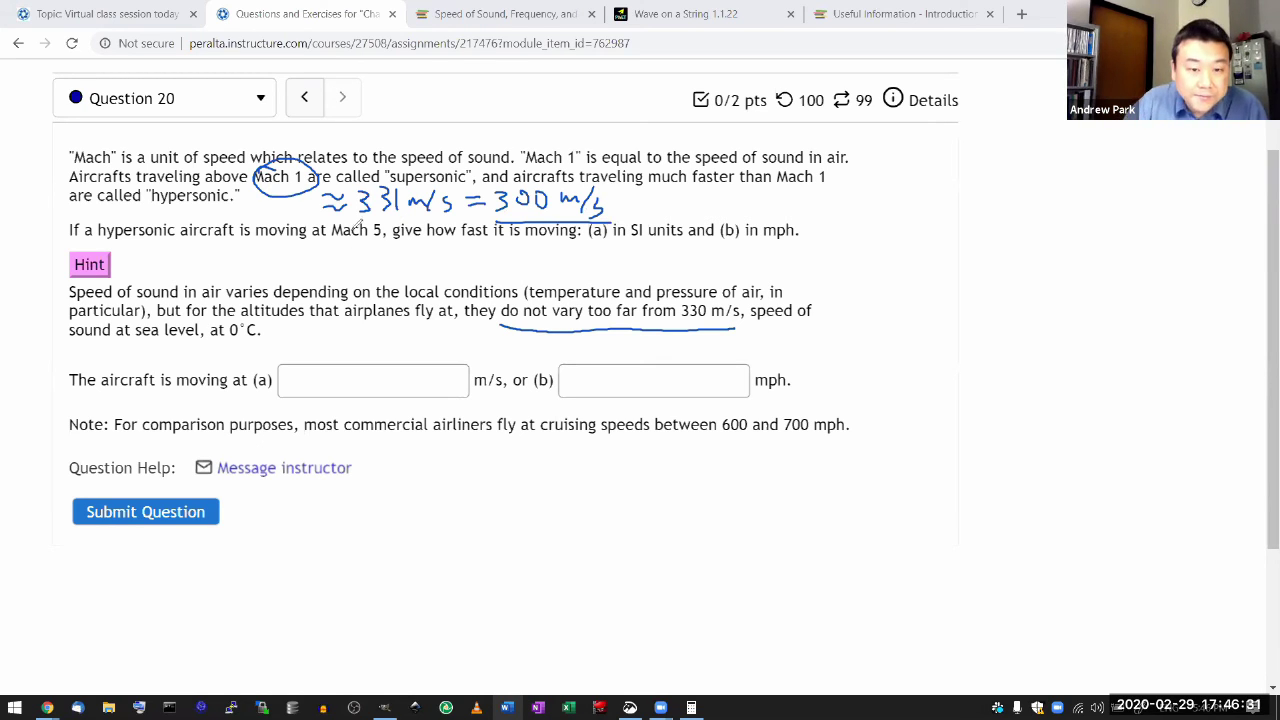
Work out Mach 5 as 5 × 300 m/s and enter 1500 for part (a)
mouse_move(355, 218)
left_mouse_down()
mouse_move(398, 232)
mouse_move(372, 216)
mouse_move(386, 270)
mouse_move(401, 251)
left_mouse_up()
mouse_move(411, 255)
left_mouse_down()
mouse_move(424, 267)
mouse_move(410, 268)
mouse_move(441, 270)
mouse_move(459, 258)
left_mouse_up()
left_click_drag(473, 256, 514, 268)
left_click_drag(537, 254, 529, 266)
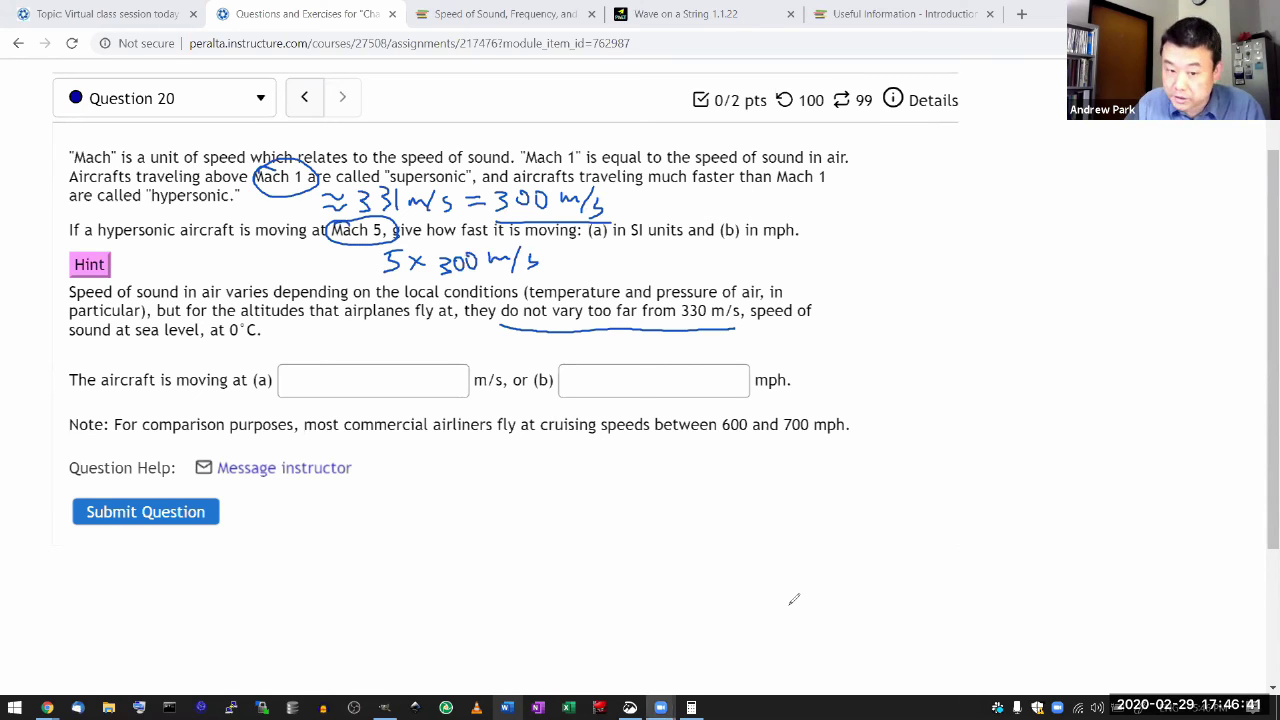
left_click(372, 380)
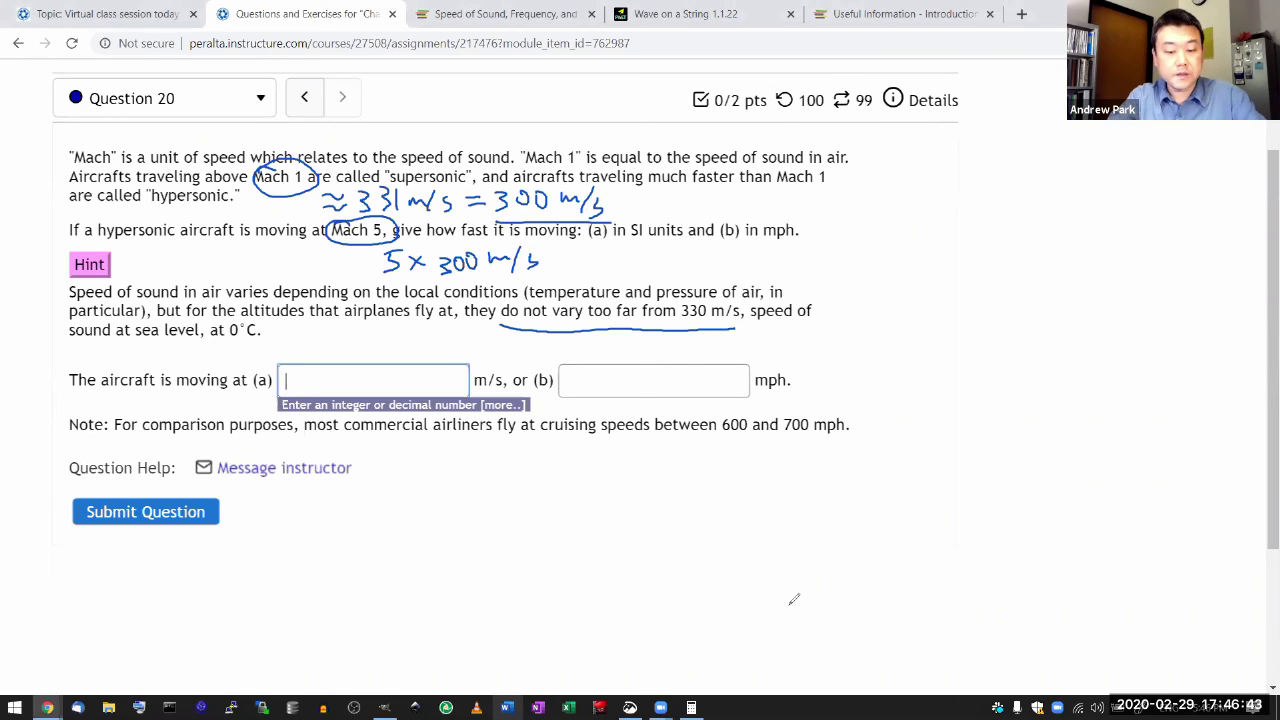
type("1500")
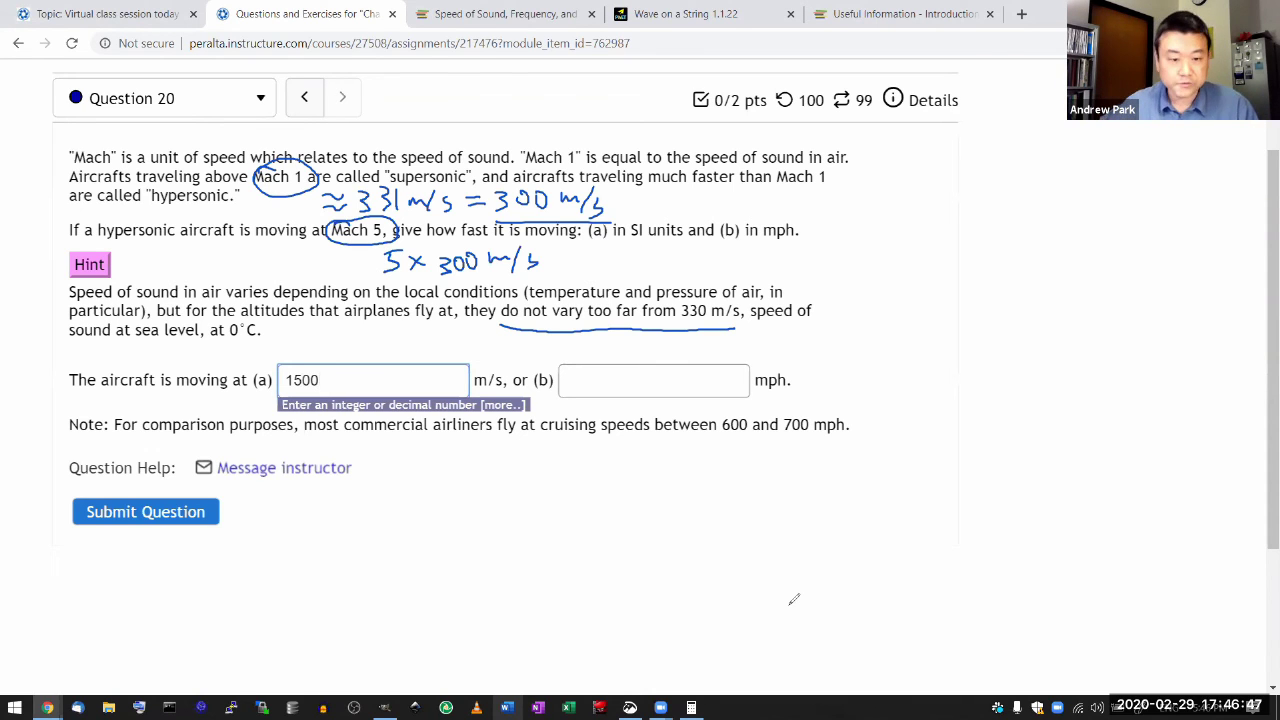
left_click(603, 455)
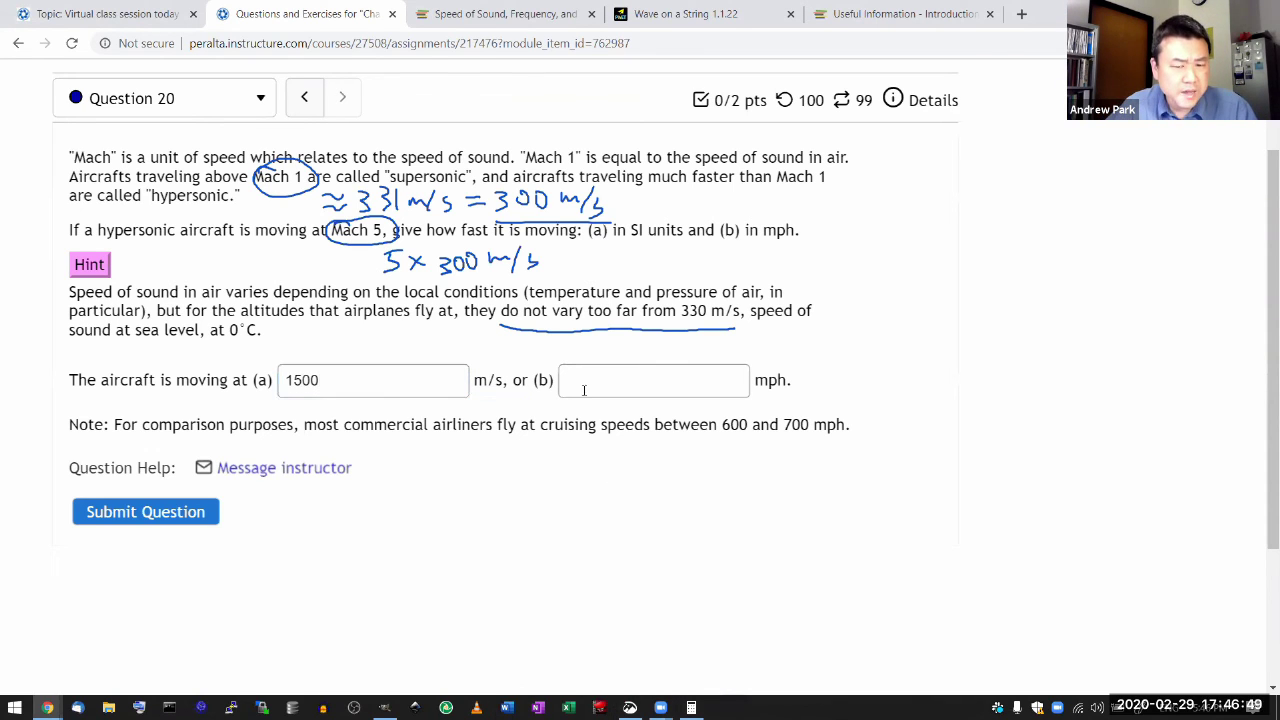
Submit Question 20 and erase the stray pen stroke near part (b)
left_click(195, 512)
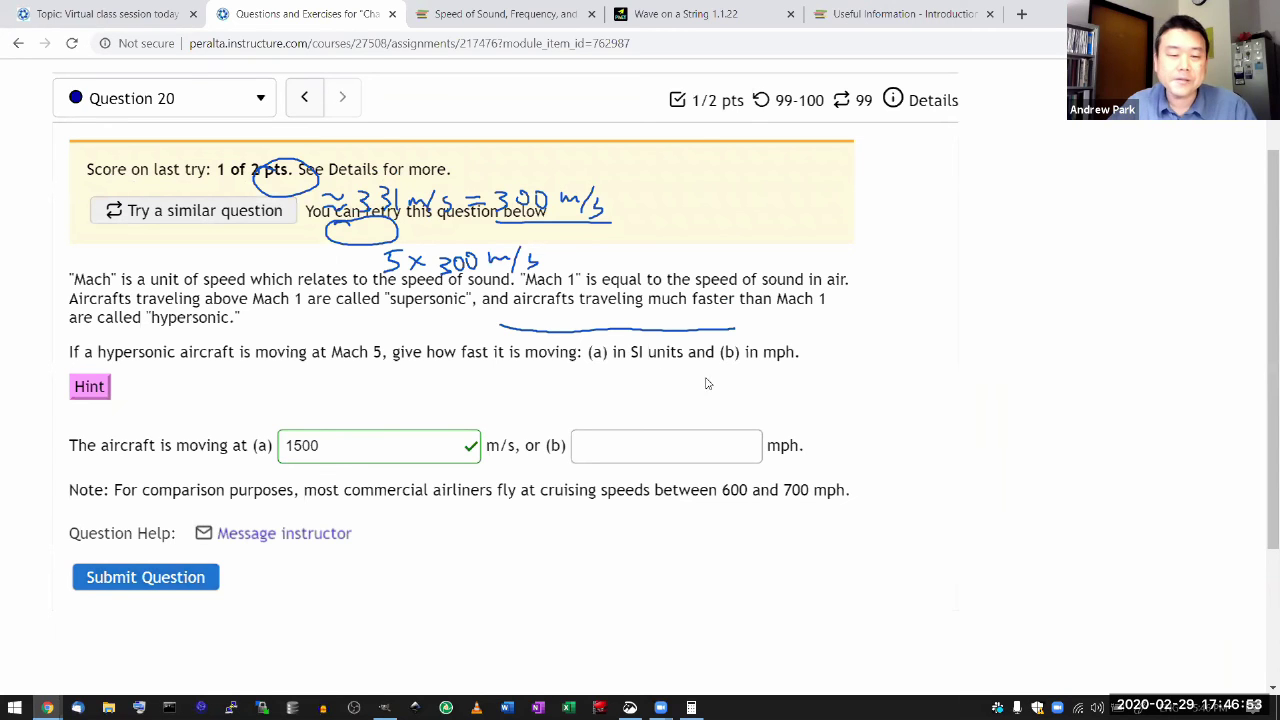
scroll(1057, 374, "down", 1)
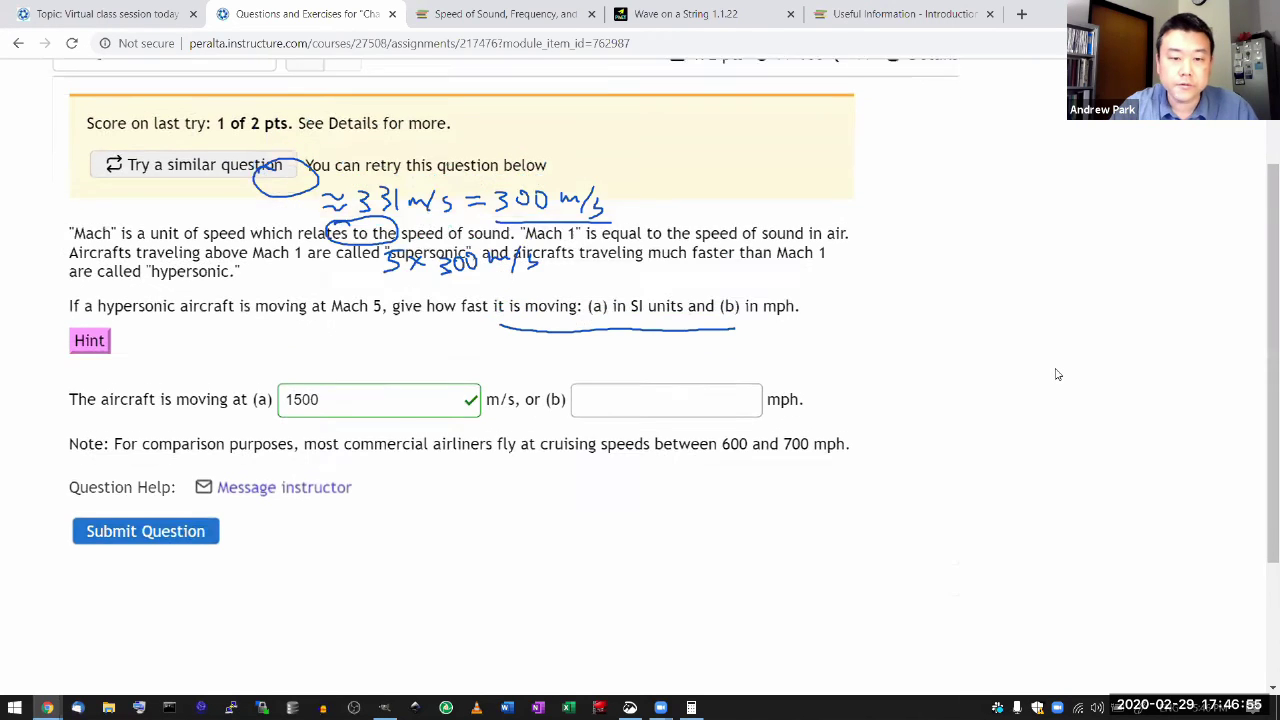
scroll(1057, 374, "down", 1)
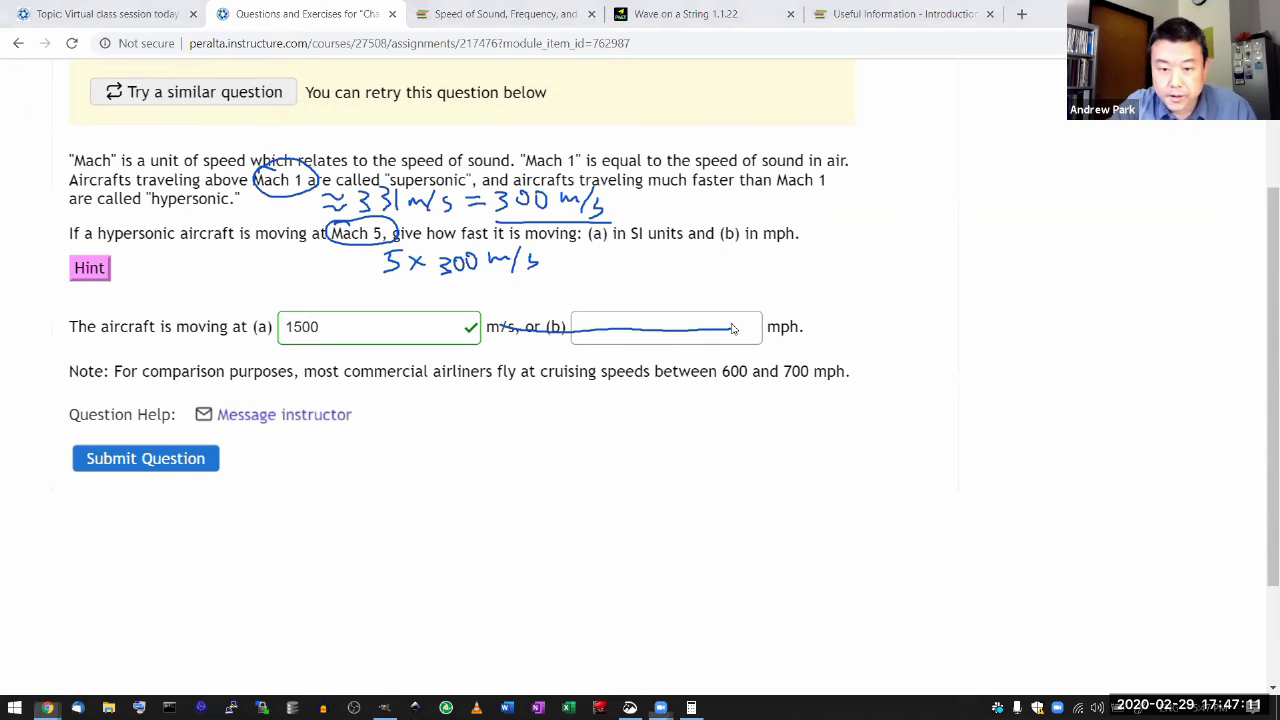
left_click_drag(643, 333, 646, 311)
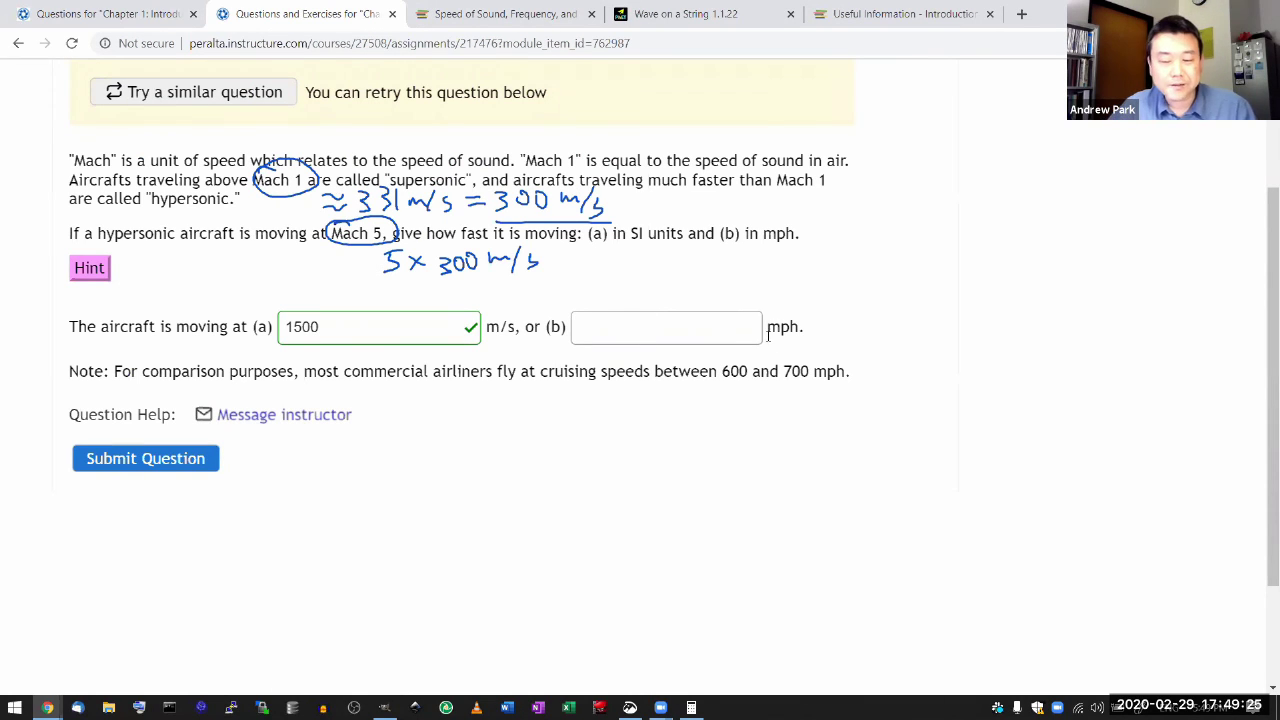
Open Wolfram Alpha on the right half of the screen and convert '1500 m/s in mph'
key("ctrl+n")
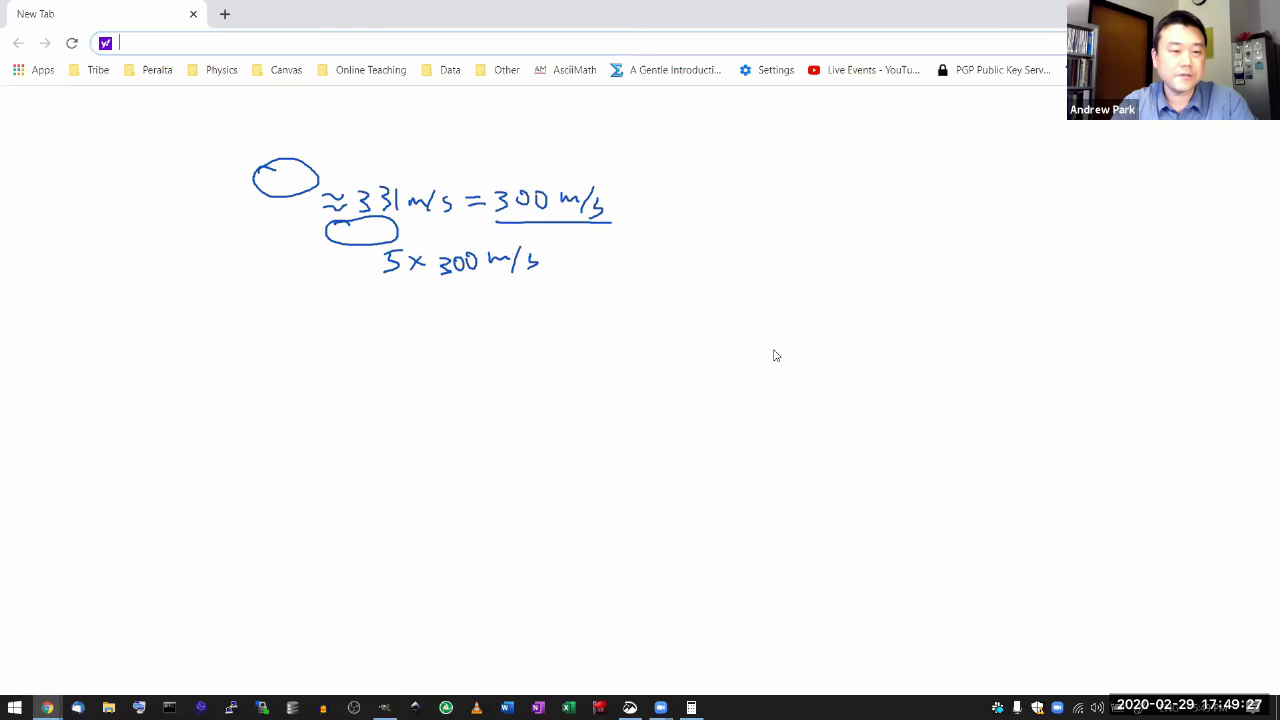
type("wo")
key("Return")
key("super+Right")
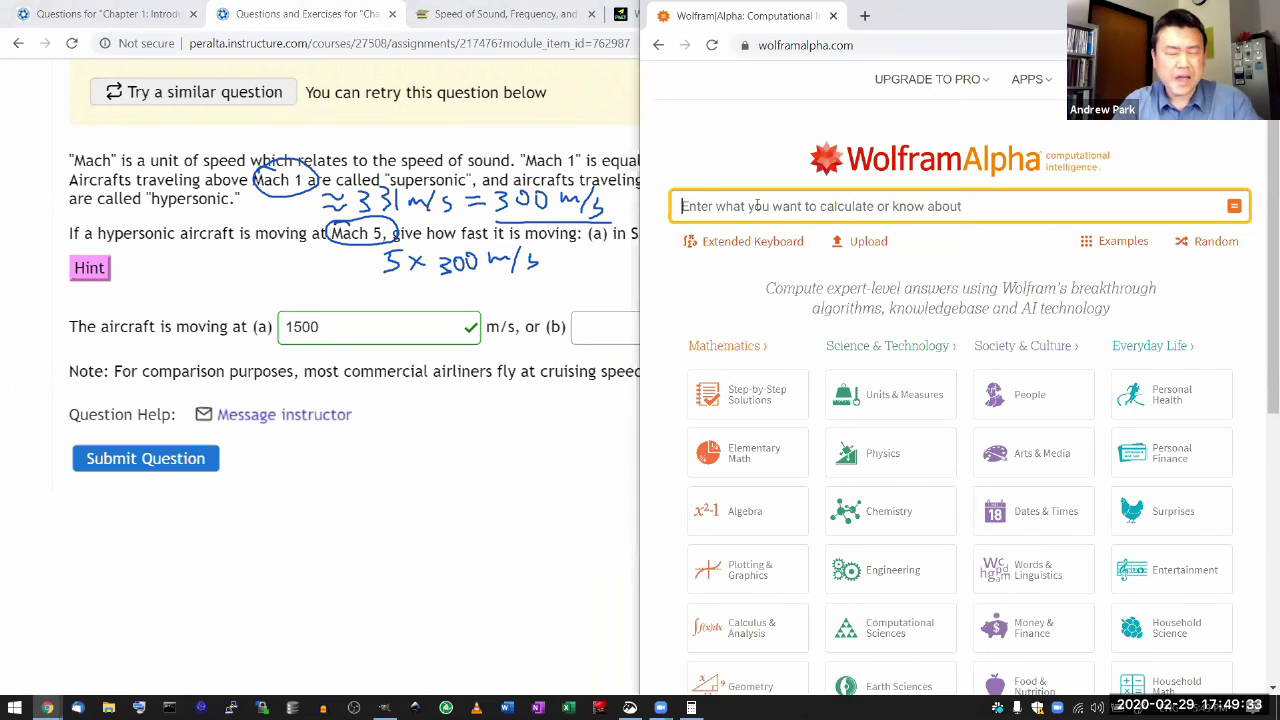
type("15")
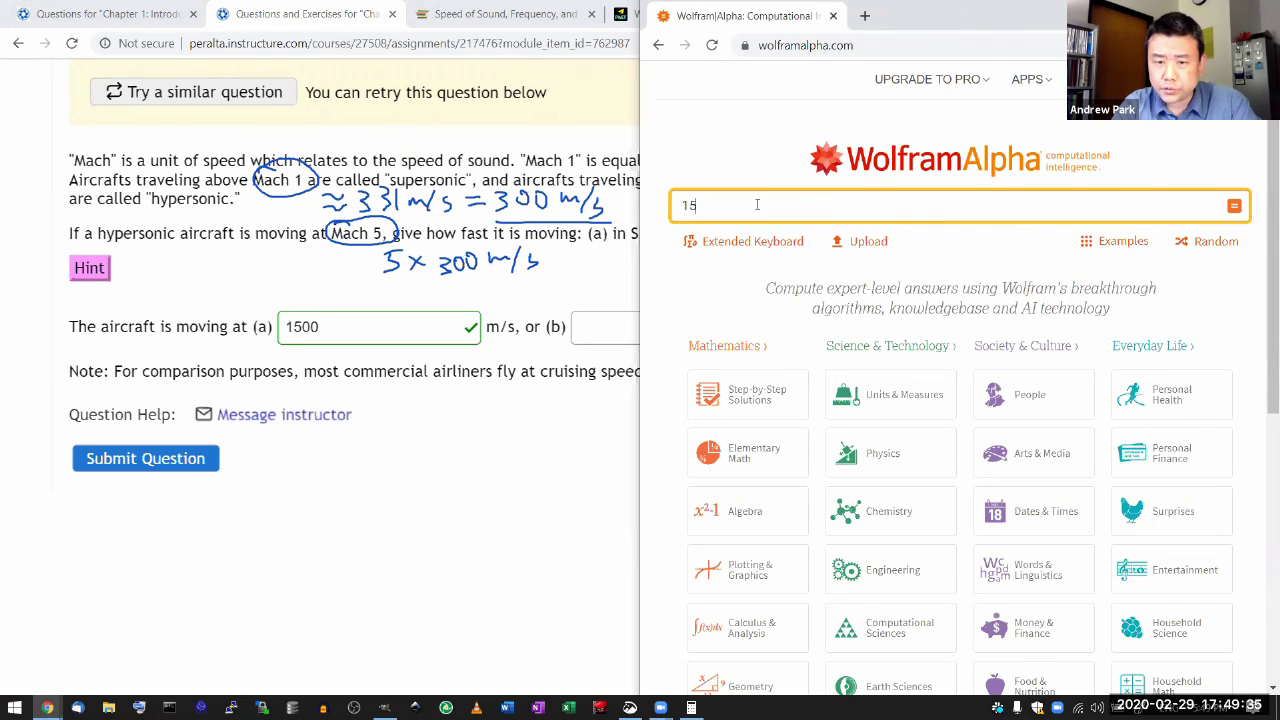
type("00 m")
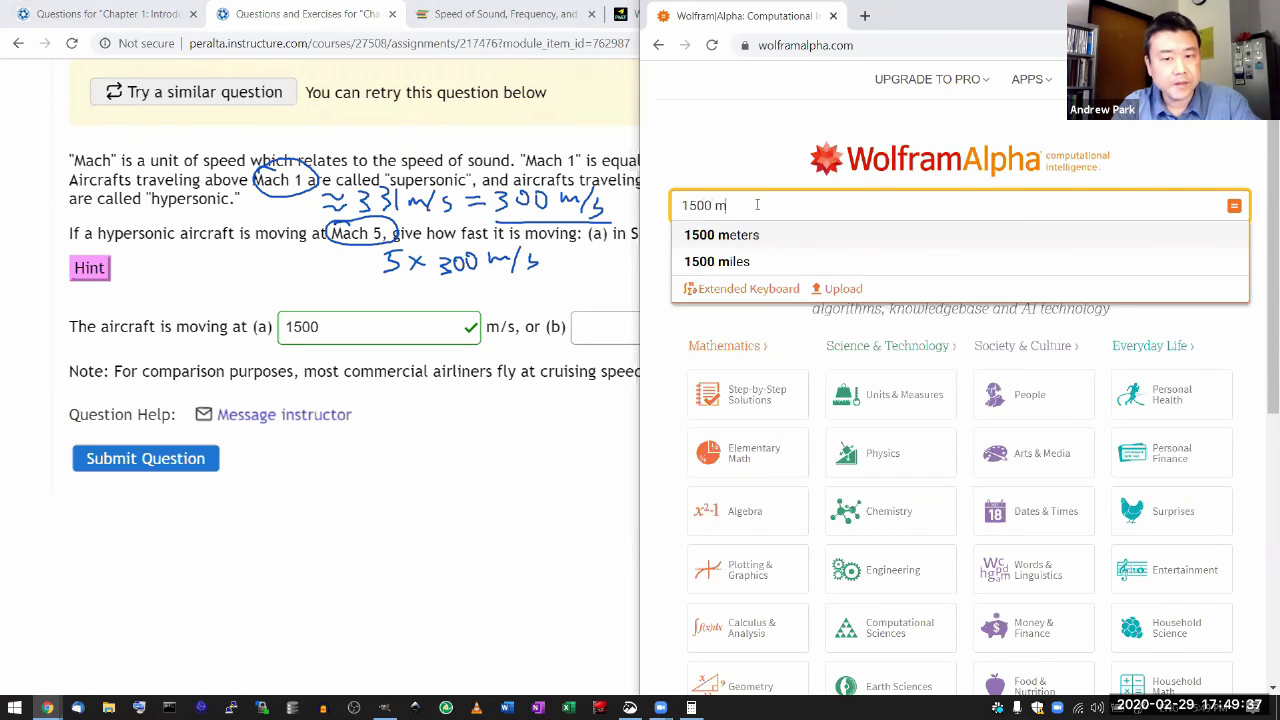
type("/s in mph")
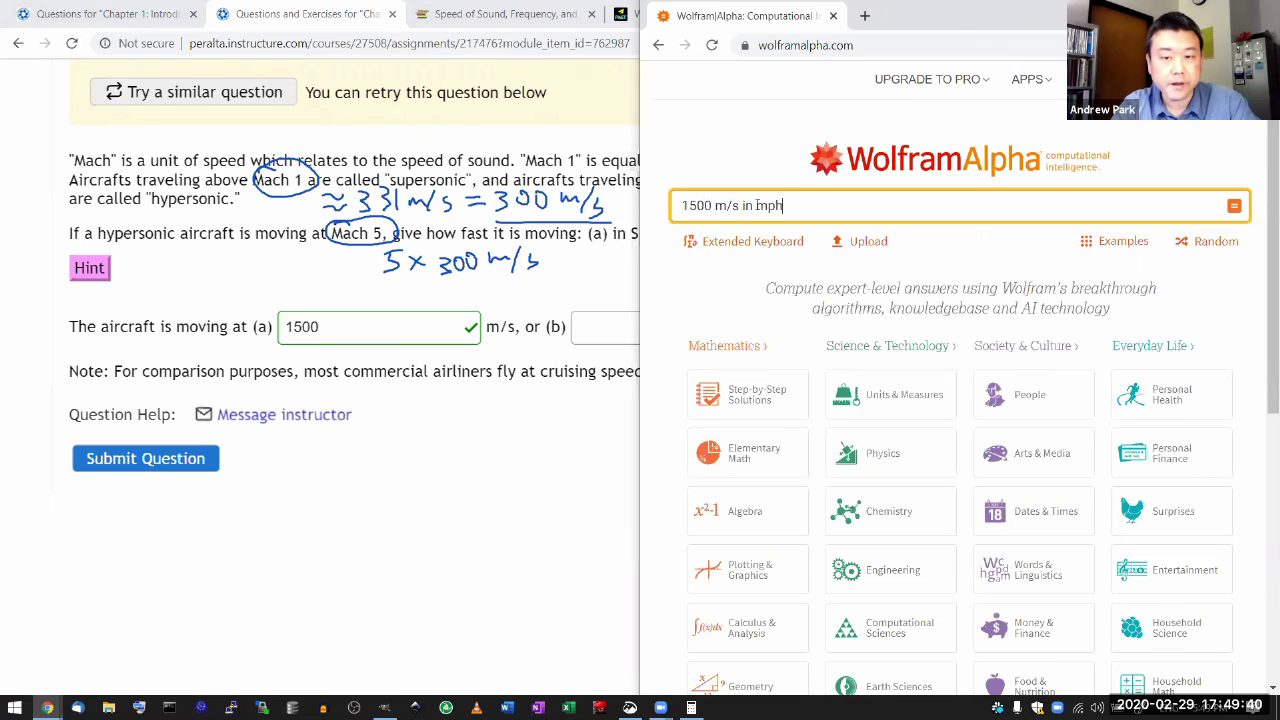
key("Return")
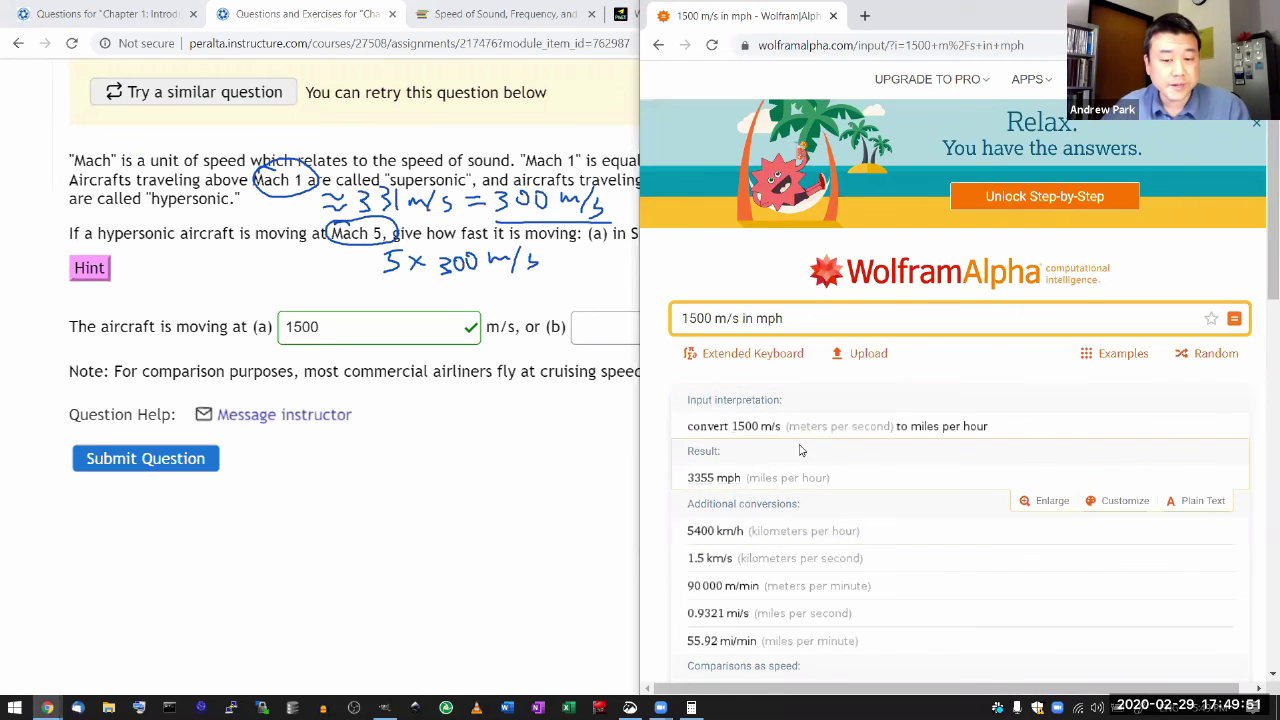
Enter 3355 mph for part (b) and resubmit Question 20
left_click(611, 334)
type("3355")
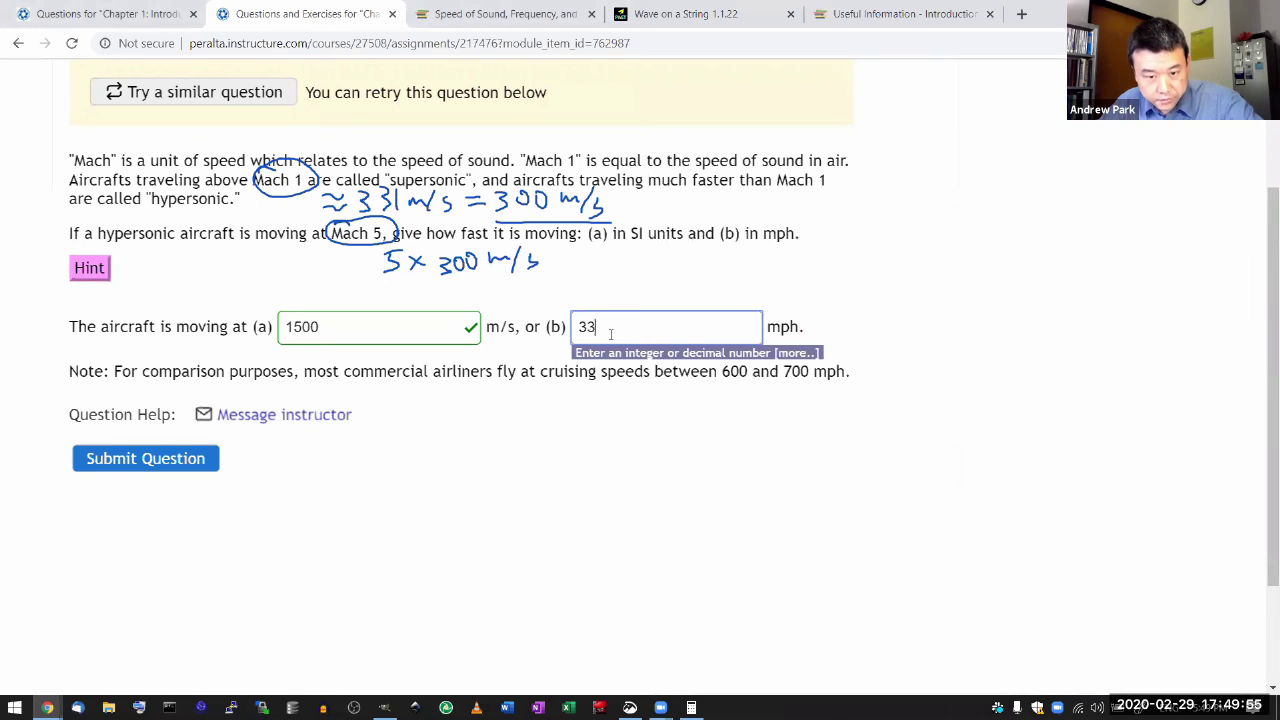
left_click(170, 458)
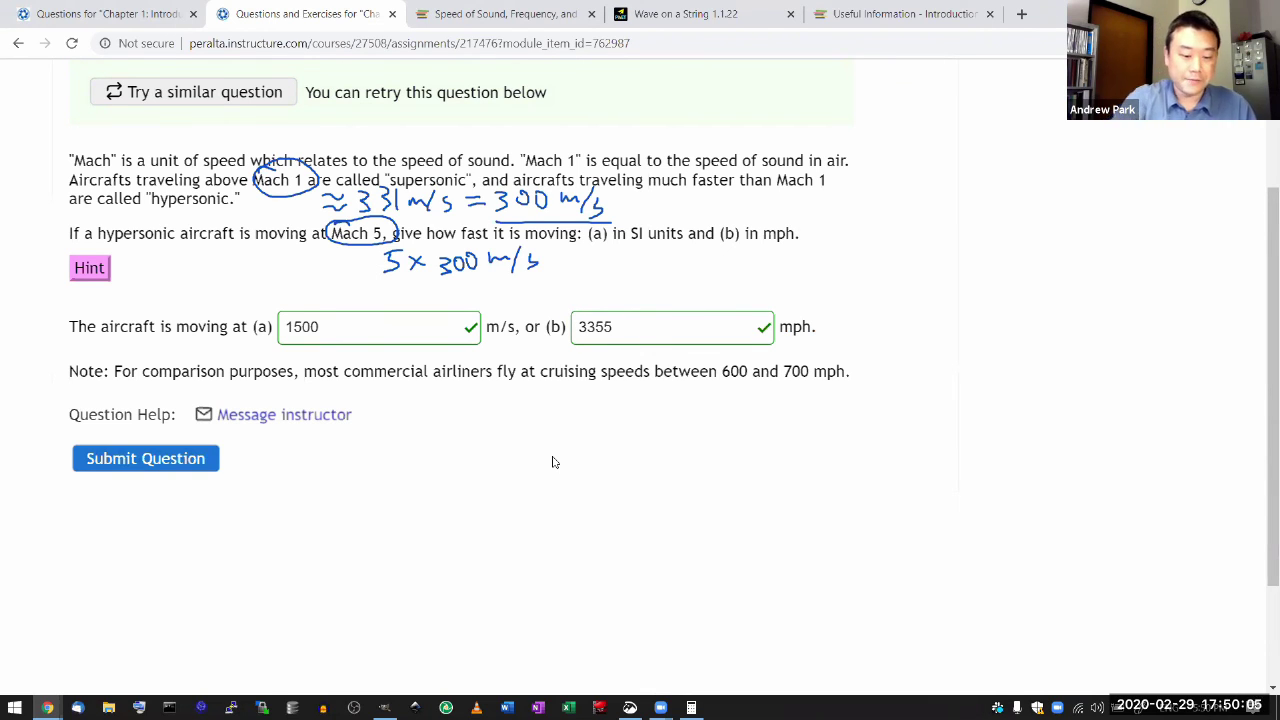
Close the Wolfram Alpha window and return to the quiz
key("alt+Tab")
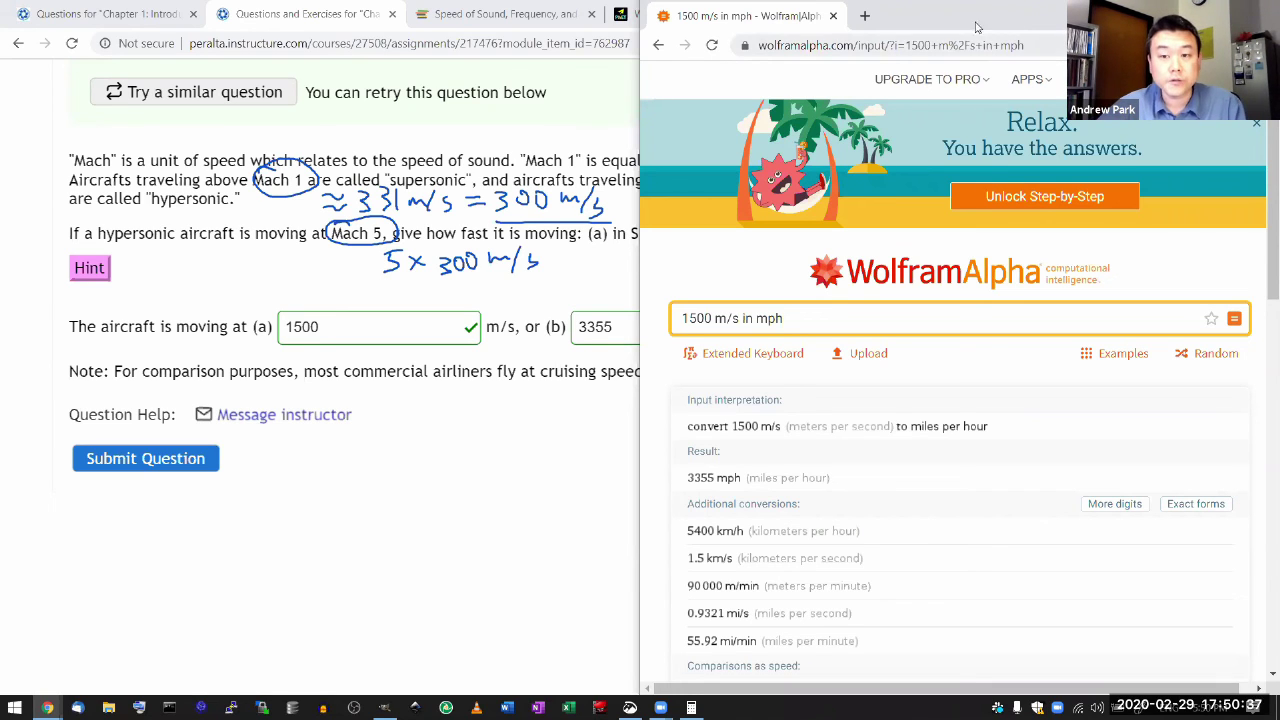
left_click_drag(987, 28, 1155, 74)
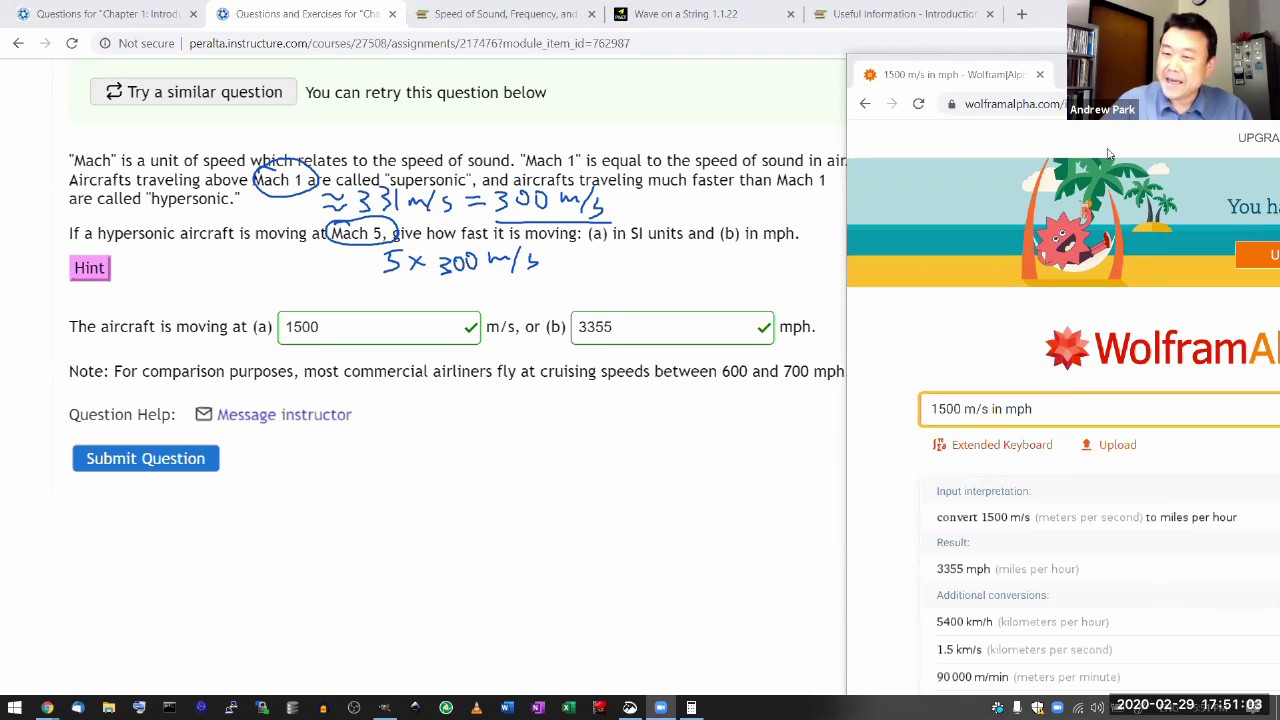
left_click(1039, 74)
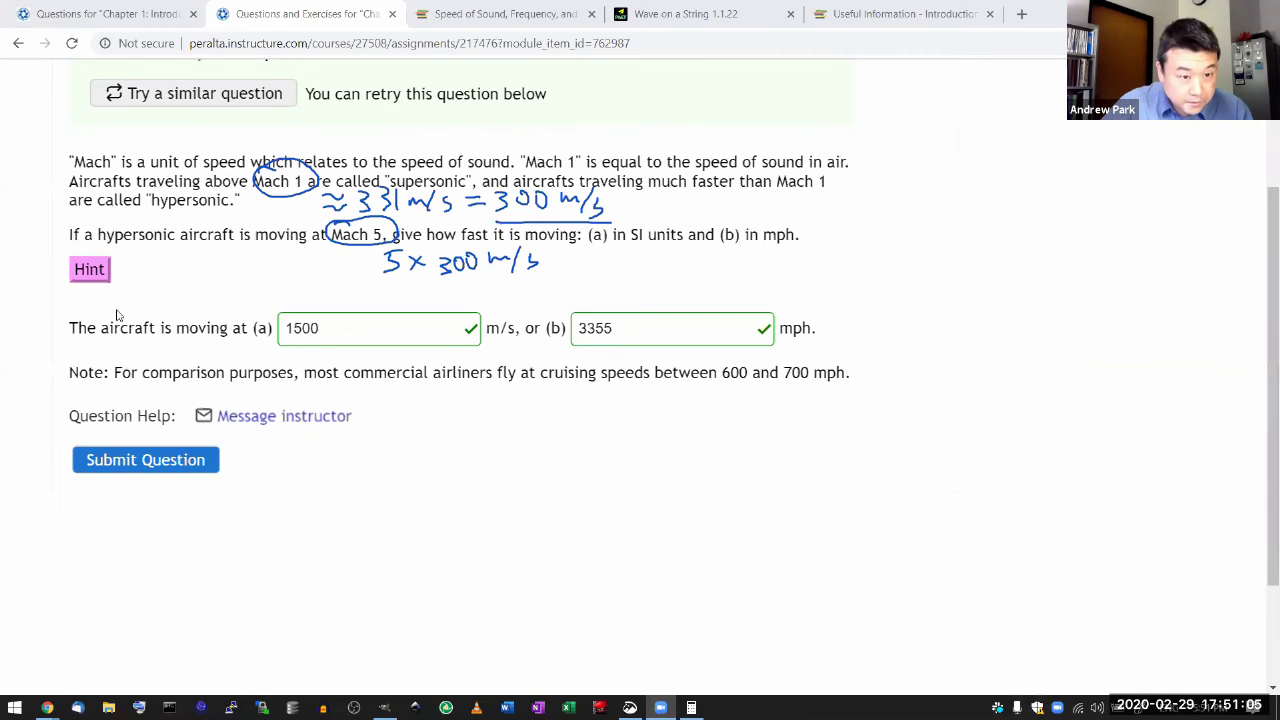
scroll(300, 218, "up", 2)
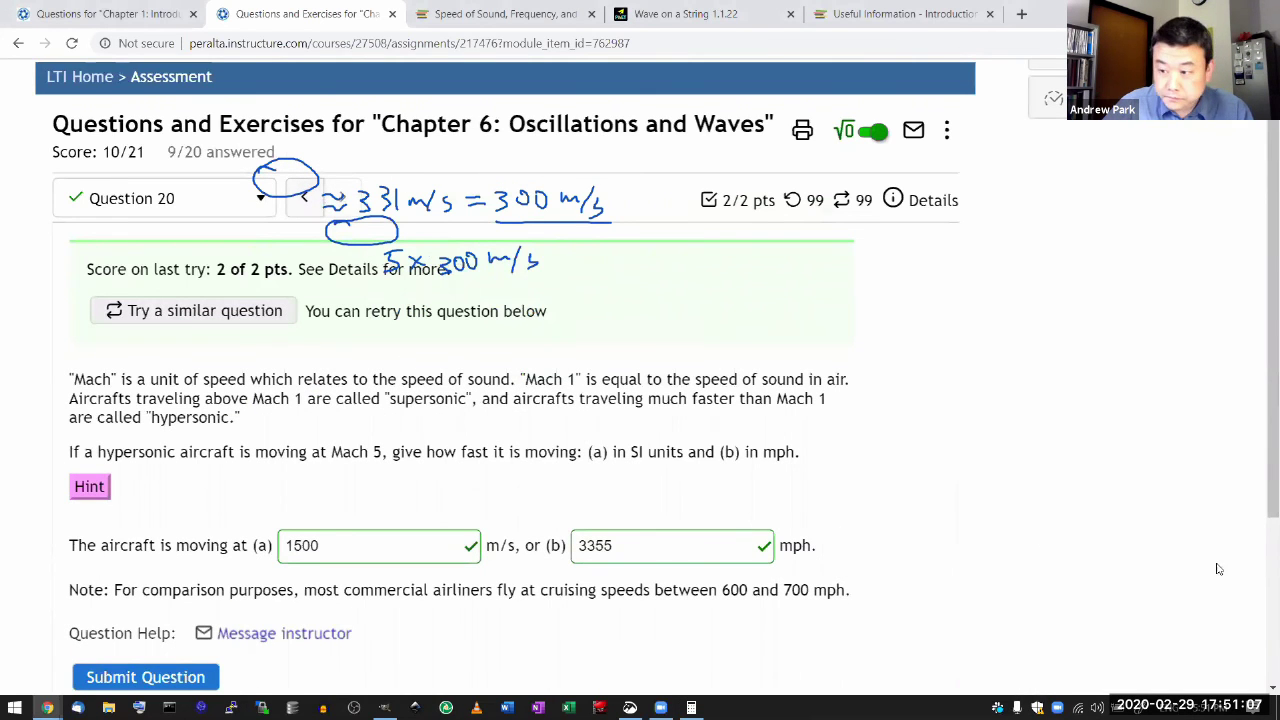